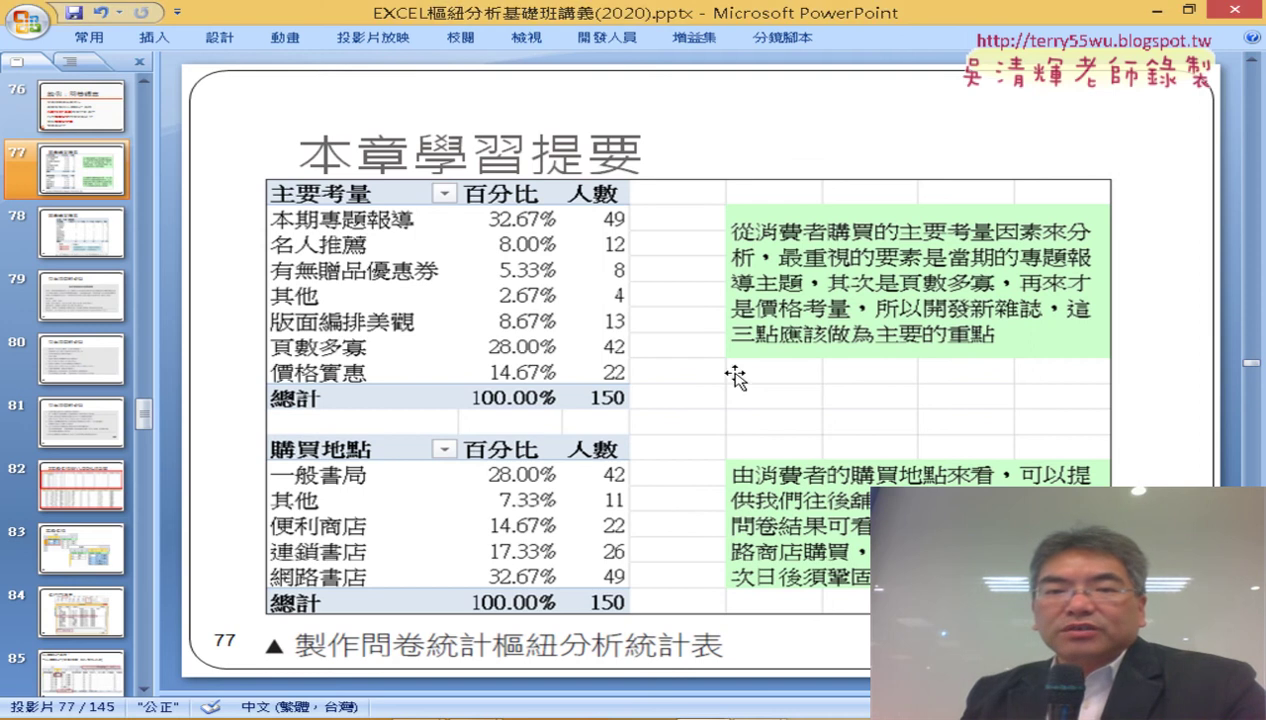
# Scroll through slides 77–79 to the design-magazine questionnaire, then minimize PowerPoint to show Excel.
pyautogui.scroll(-1, 745, 370)
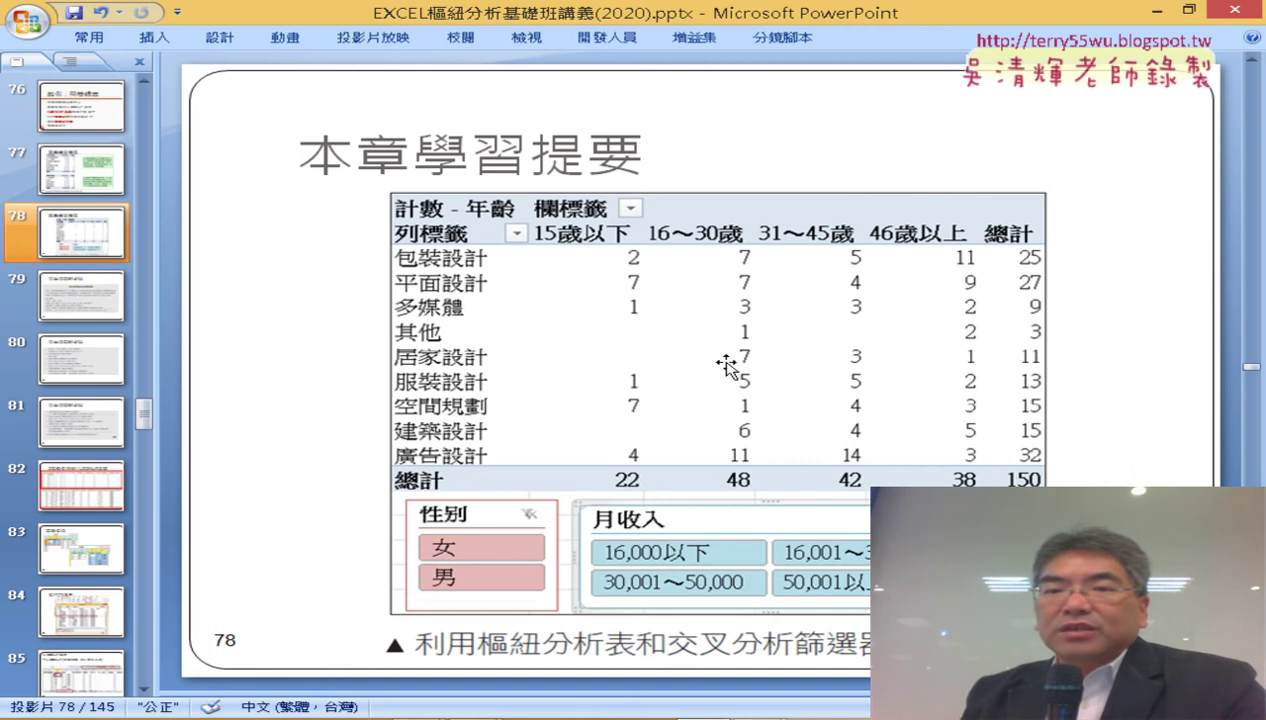
pyautogui.scroll(-1, 1026, 192)
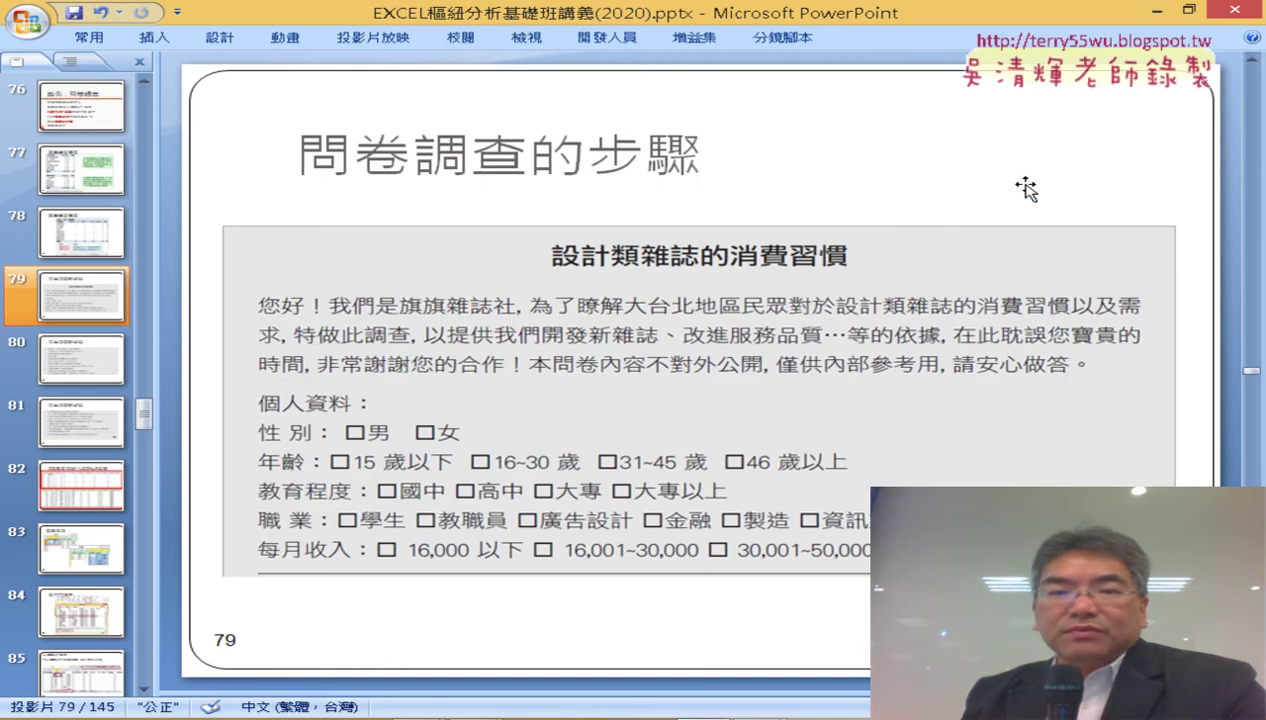
pyautogui.click(1152, 18)
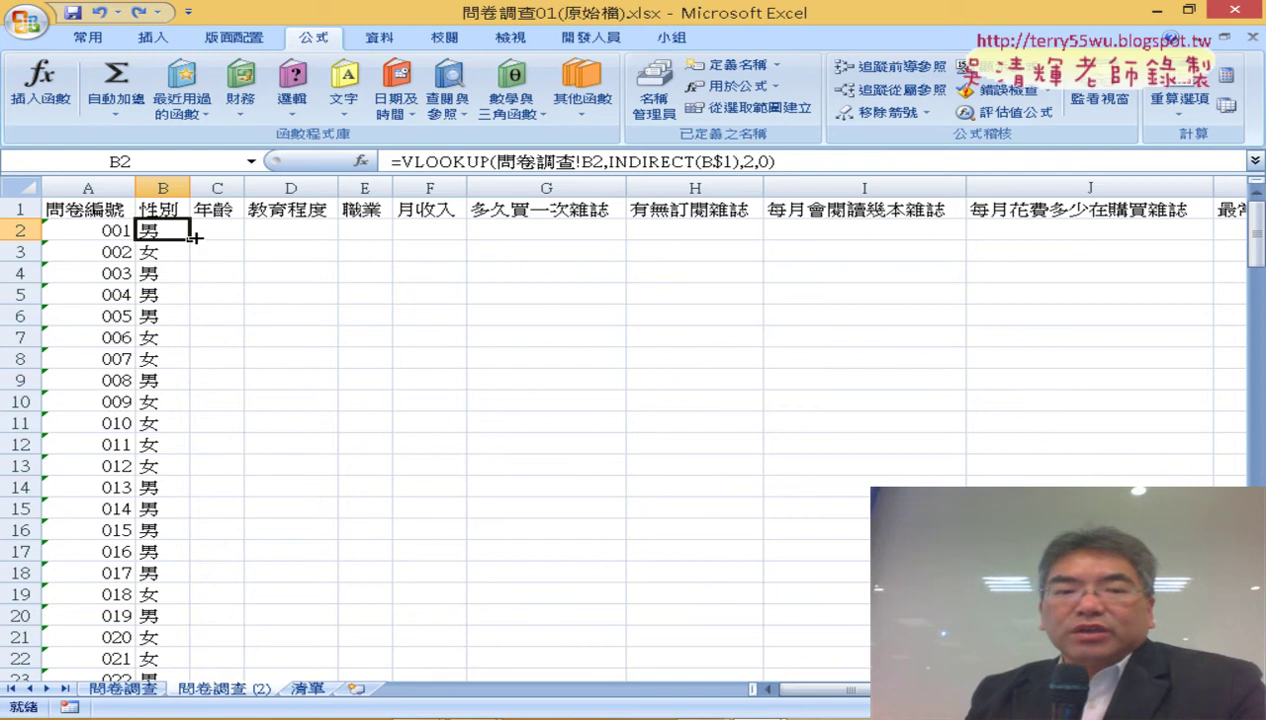
# On the 清單 sheet, select the gender table A2:B3, then the age table D2:E5 named 年齡.
pyautogui.click(122, 688)
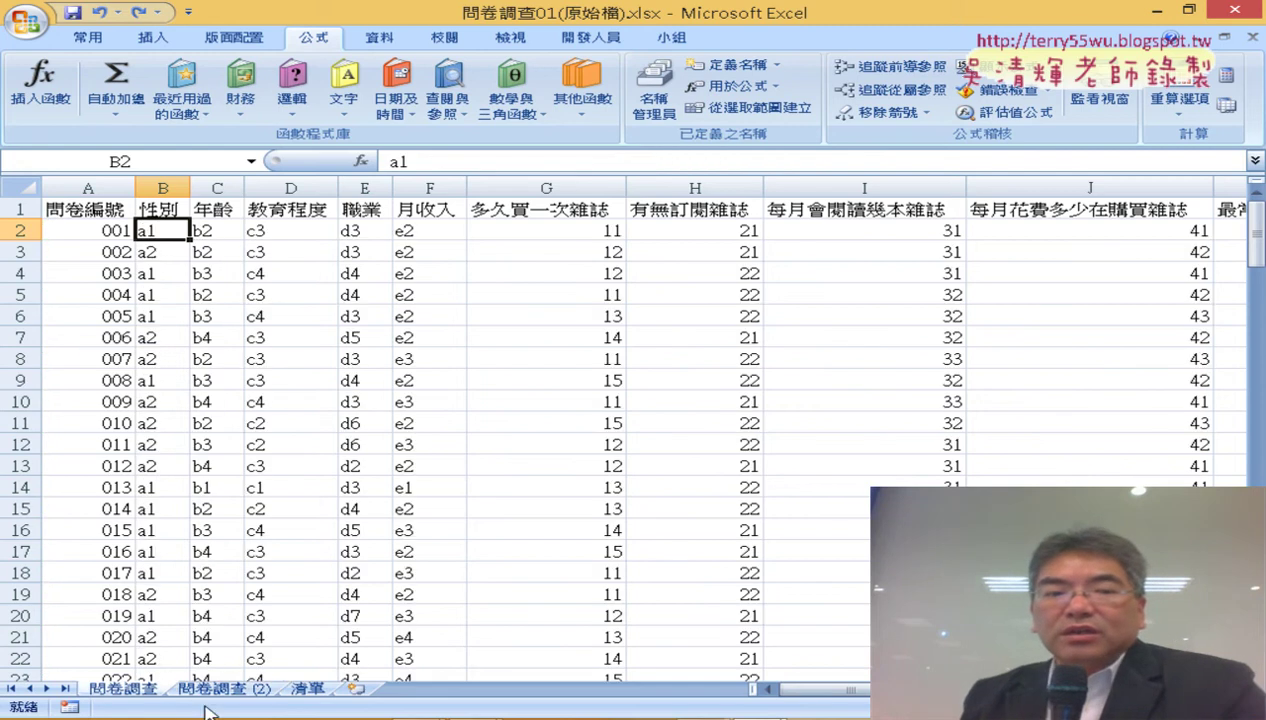
pyautogui.click(320, 689)
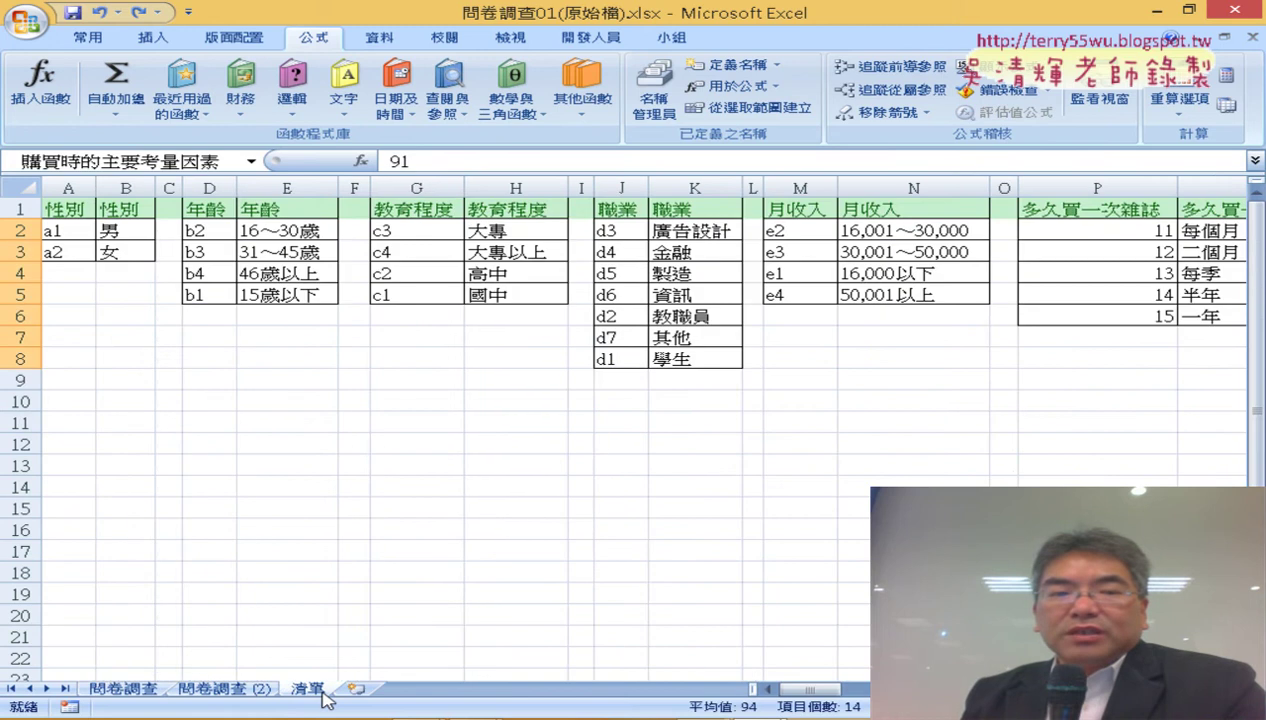
pyautogui.moveTo(54, 224); pyautogui.dragTo(119, 255)
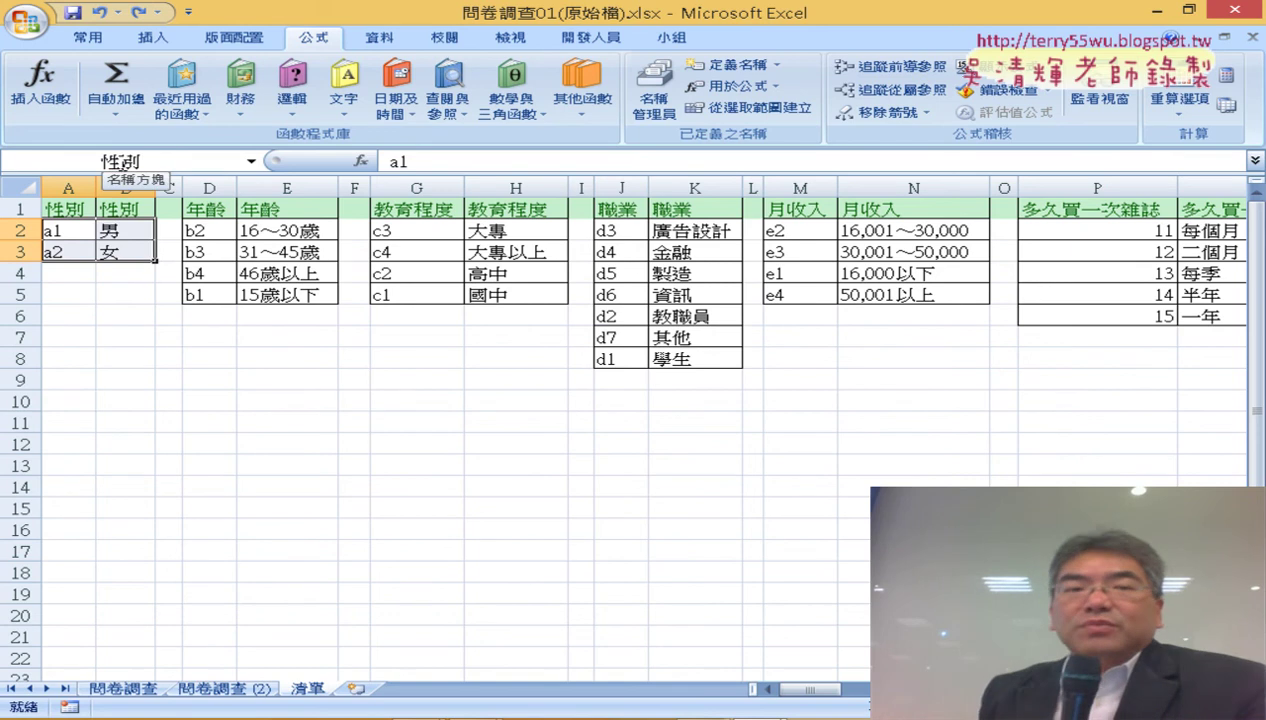
pyautogui.click(71, 210)
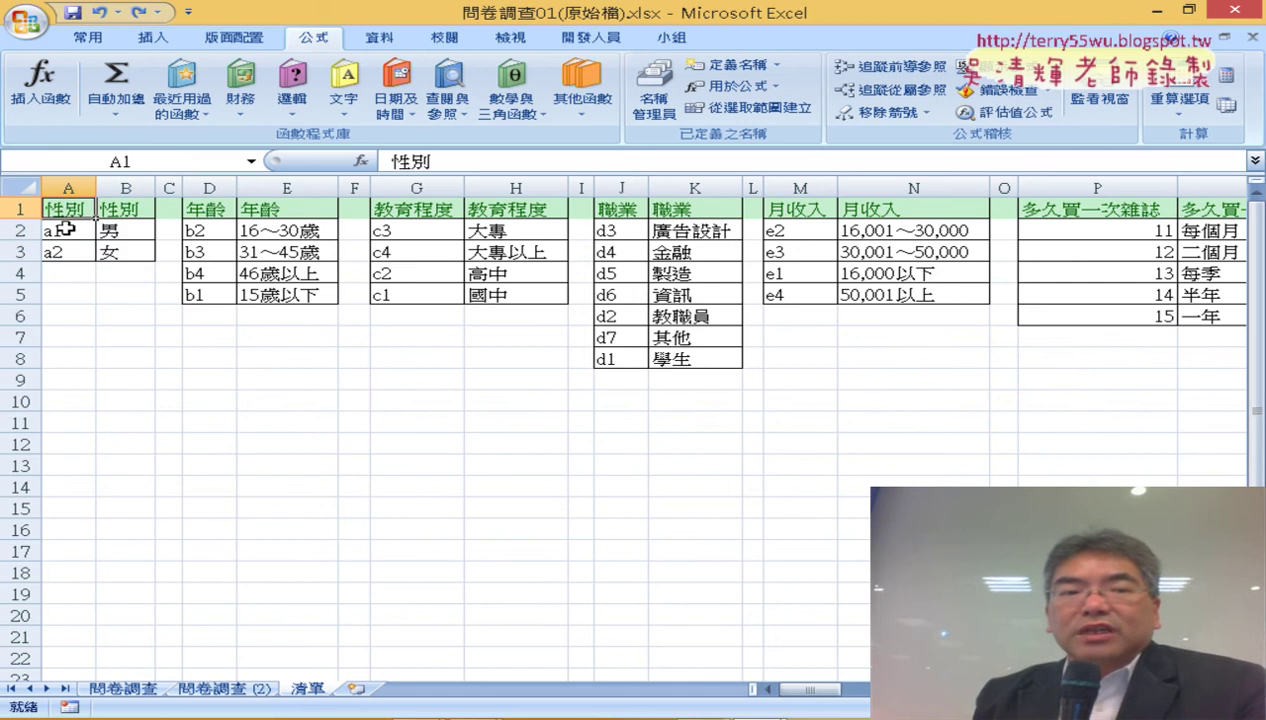
pyautogui.moveTo(65, 229); pyautogui.dragTo(104, 250)
pyautogui.click(205, 205)
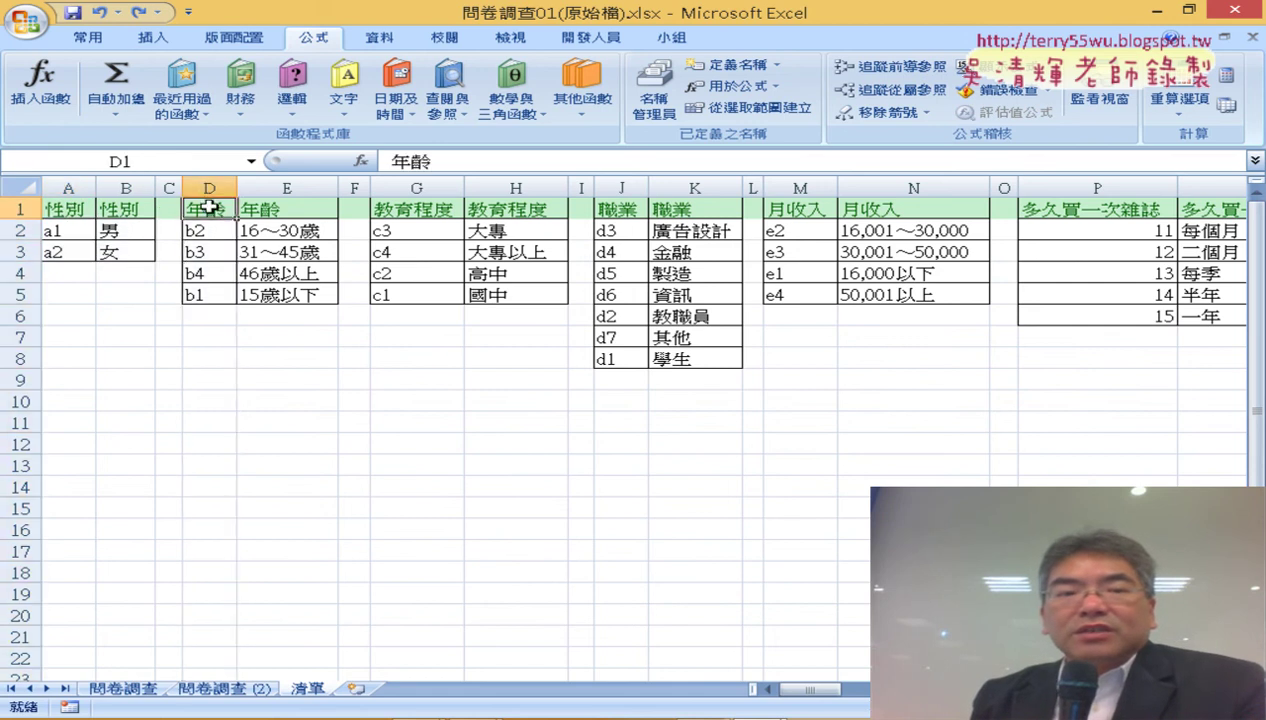
pyautogui.moveTo(210, 230); pyautogui.dragTo(330, 295)
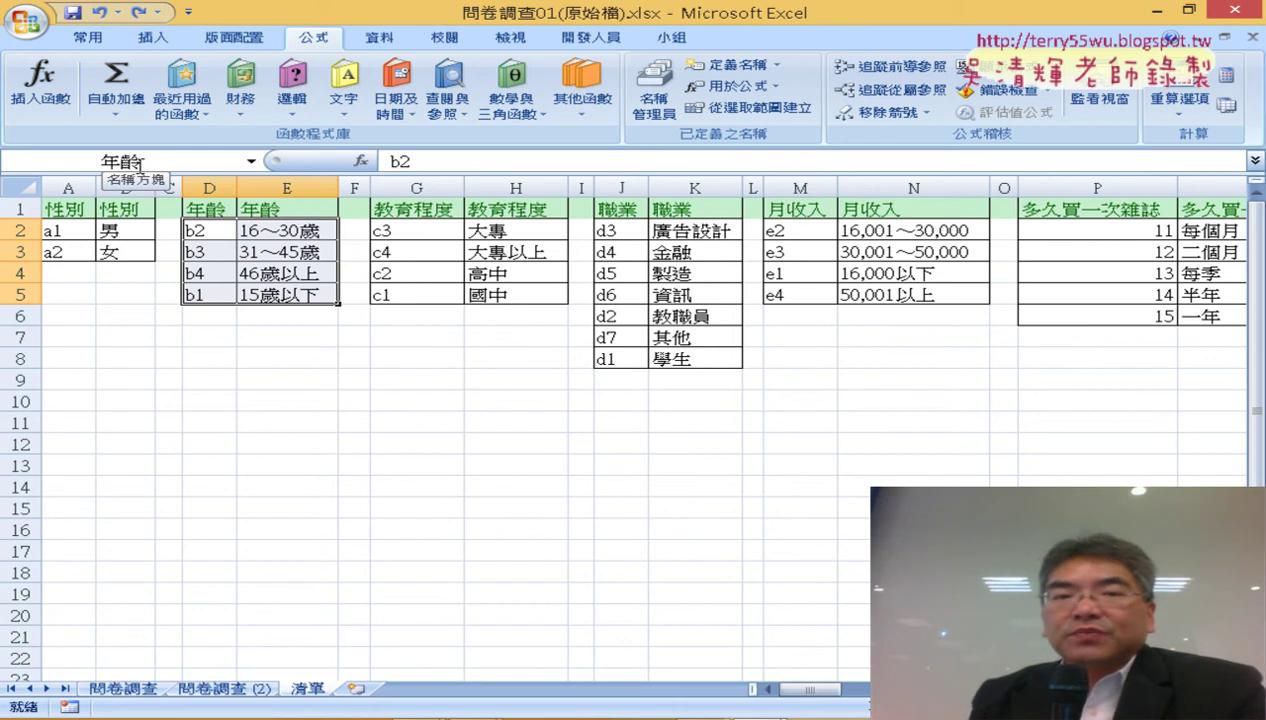
pyautogui.click(662, 93)
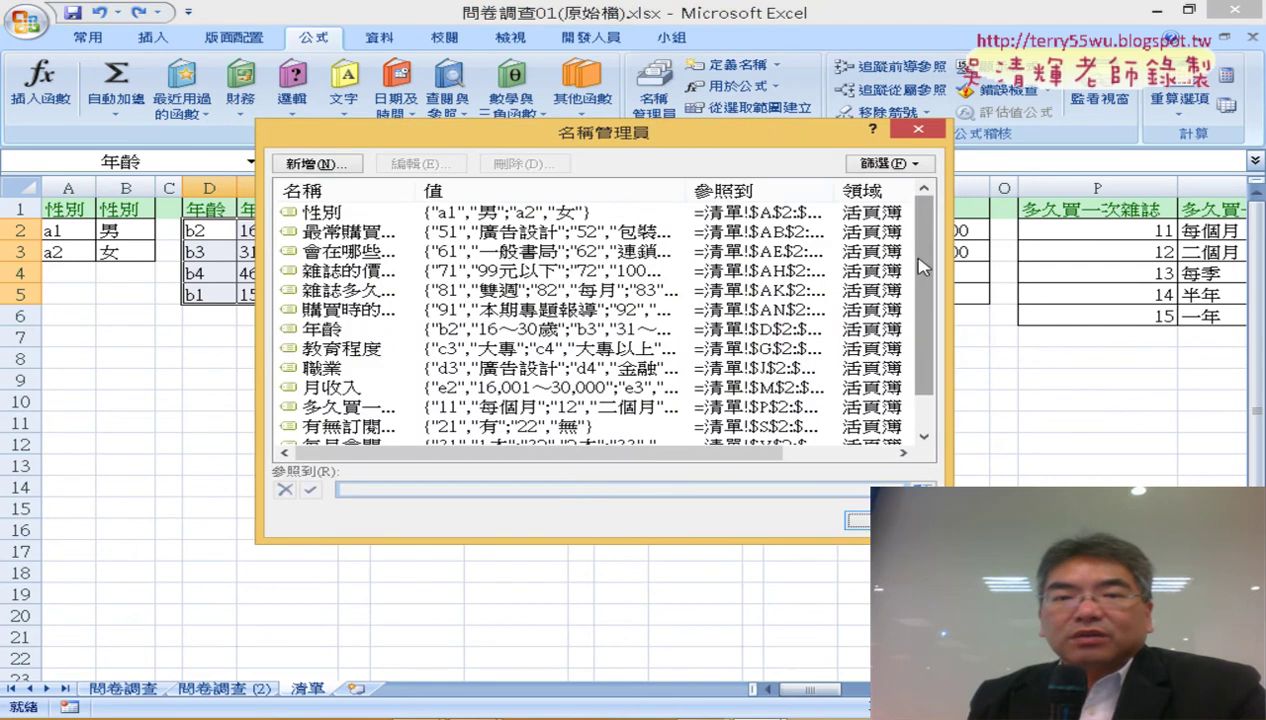
pyautogui.moveTo(924, 305)
pyautogui.mouseDown()
pyautogui.moveTo(946, 346)
pyautogui.moveTo(948, 336)
pyautogui.mouseUp()
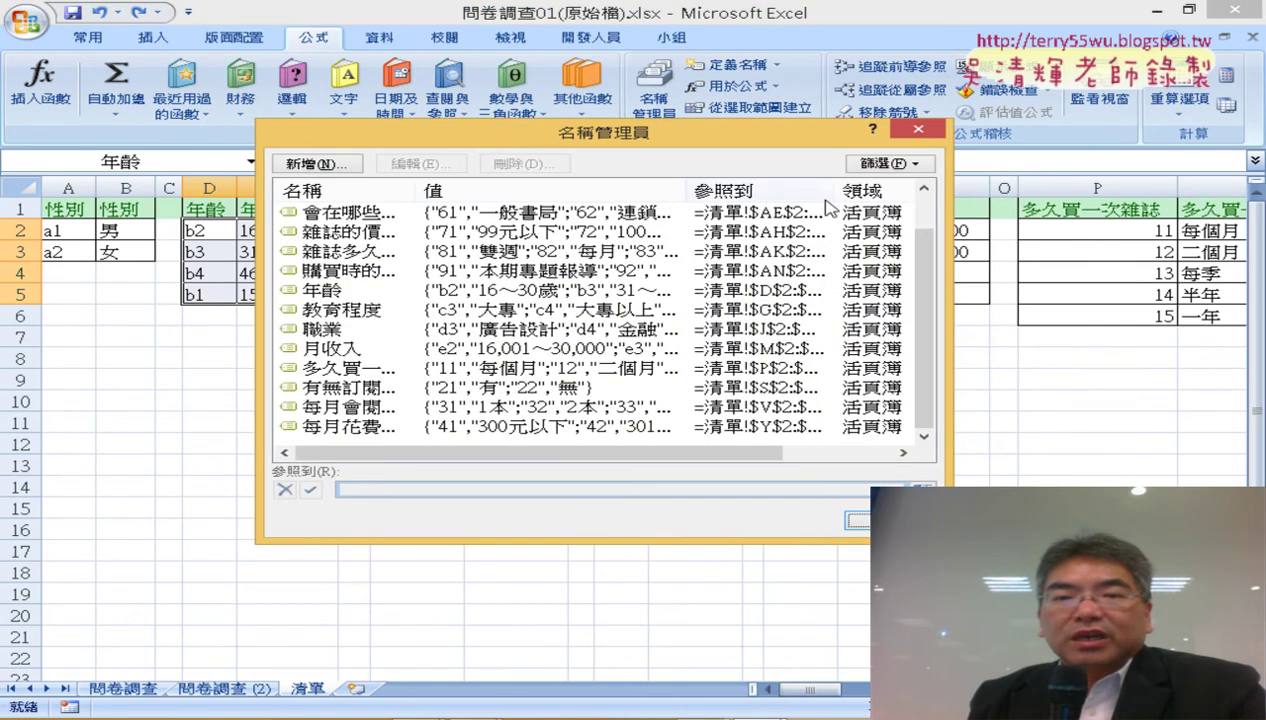
pyautogui.moveTo(834, 190); pyautogui.dragTo(887, 192)
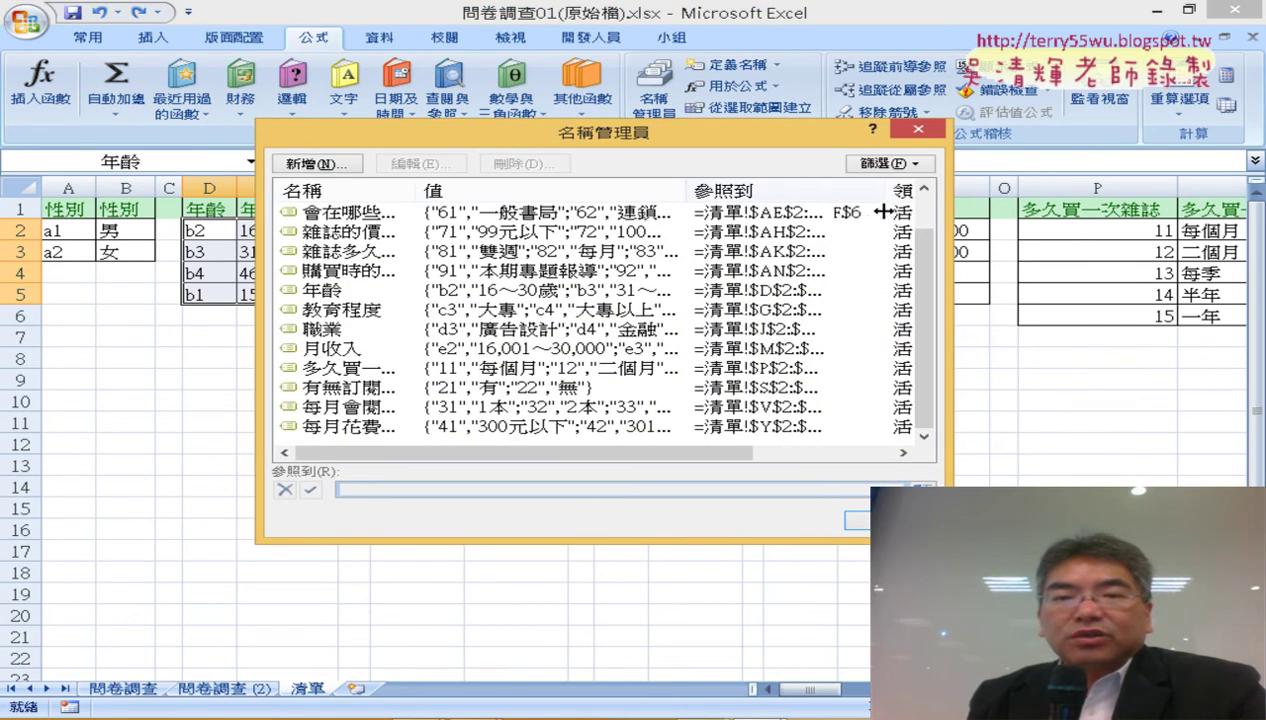
pyautogui.click(787, 191)
pyautogui.click(787, 191)
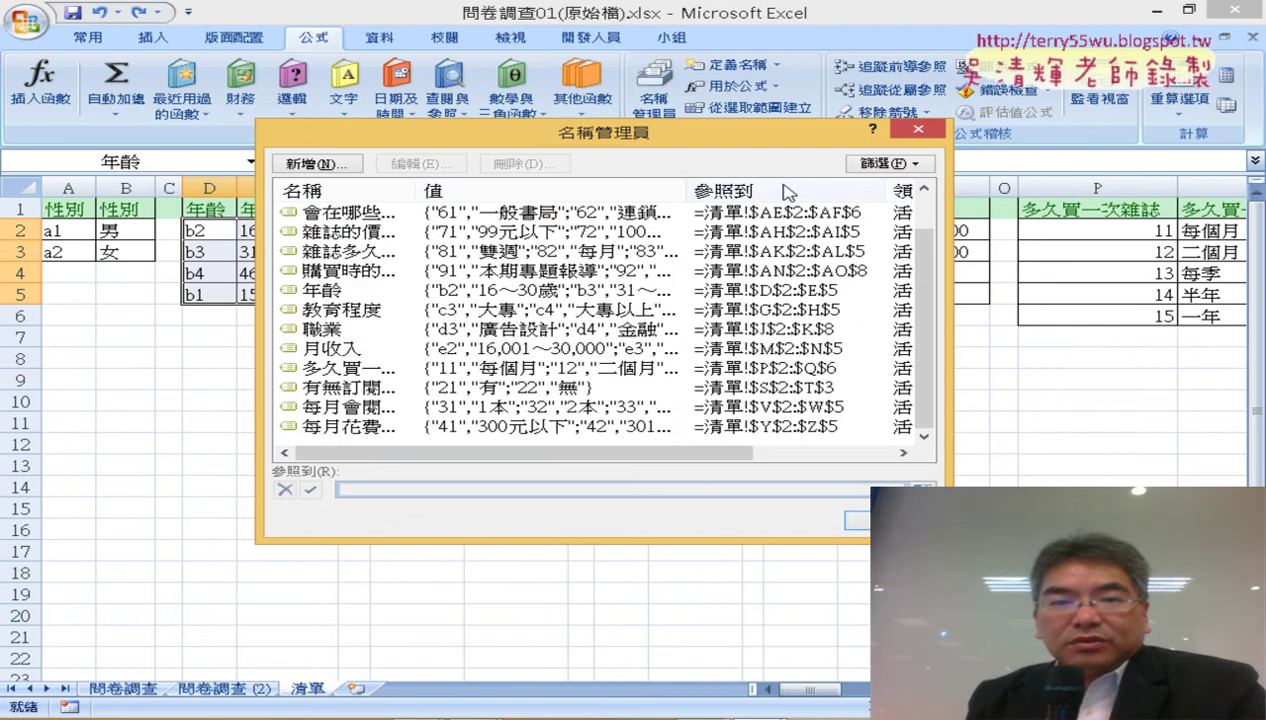
pyautogui.scroll(1, 803, 222)
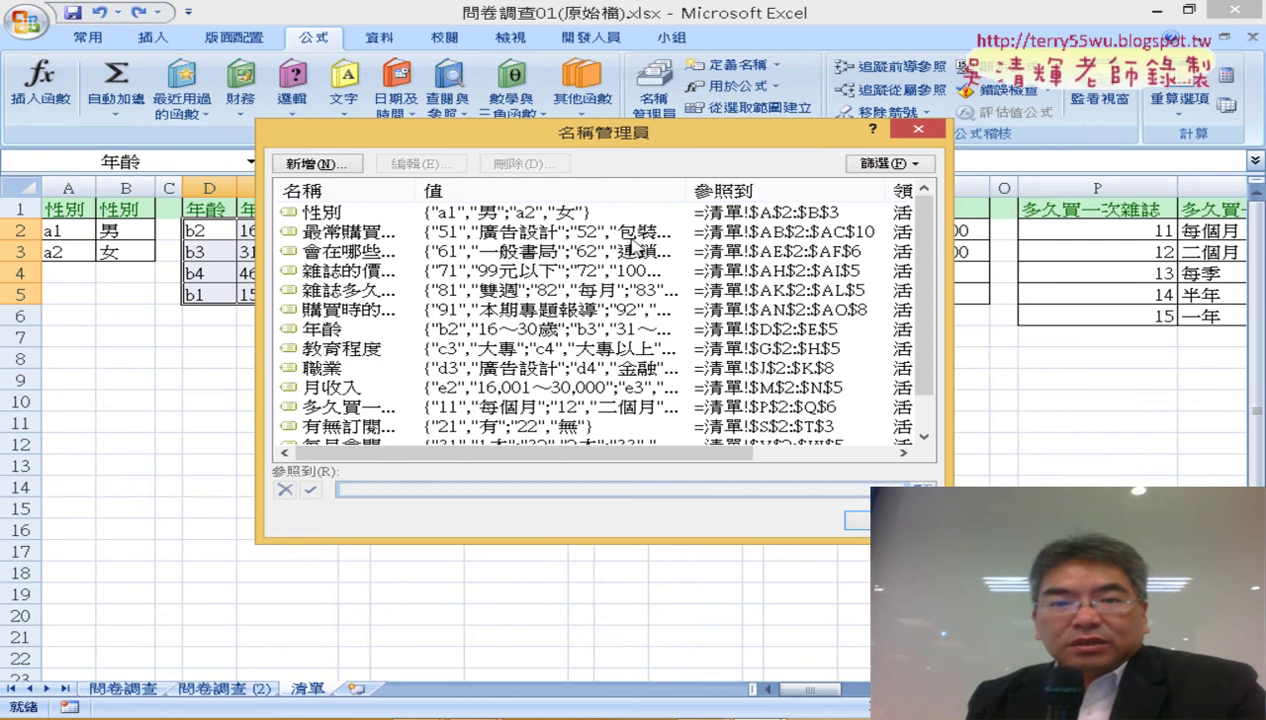
pyautogui.click(628, 232)
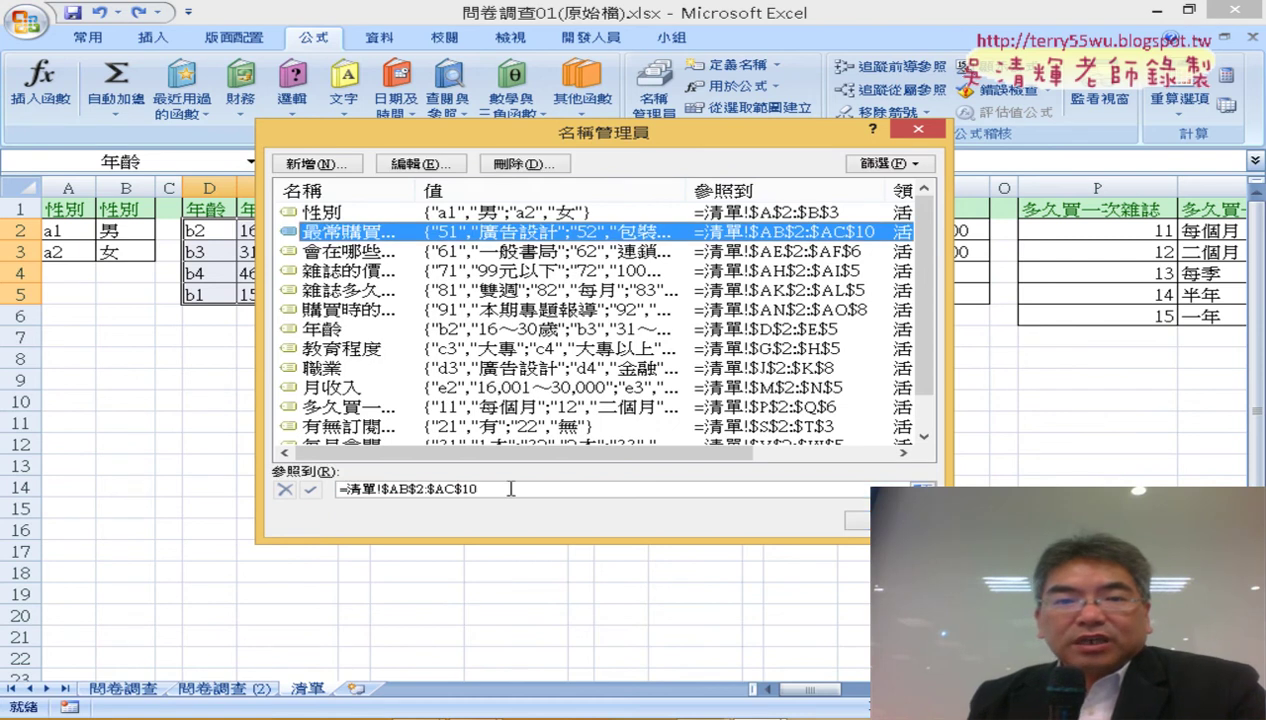
pyautogui.click(510, 488)
pyautogui.moveTo(565, 140)
pyautogui.mouseDown()
pyautogui.moveTo(803, 370)
pyautogui.moveTo(536, 52)
pyautogui.mouseUp()
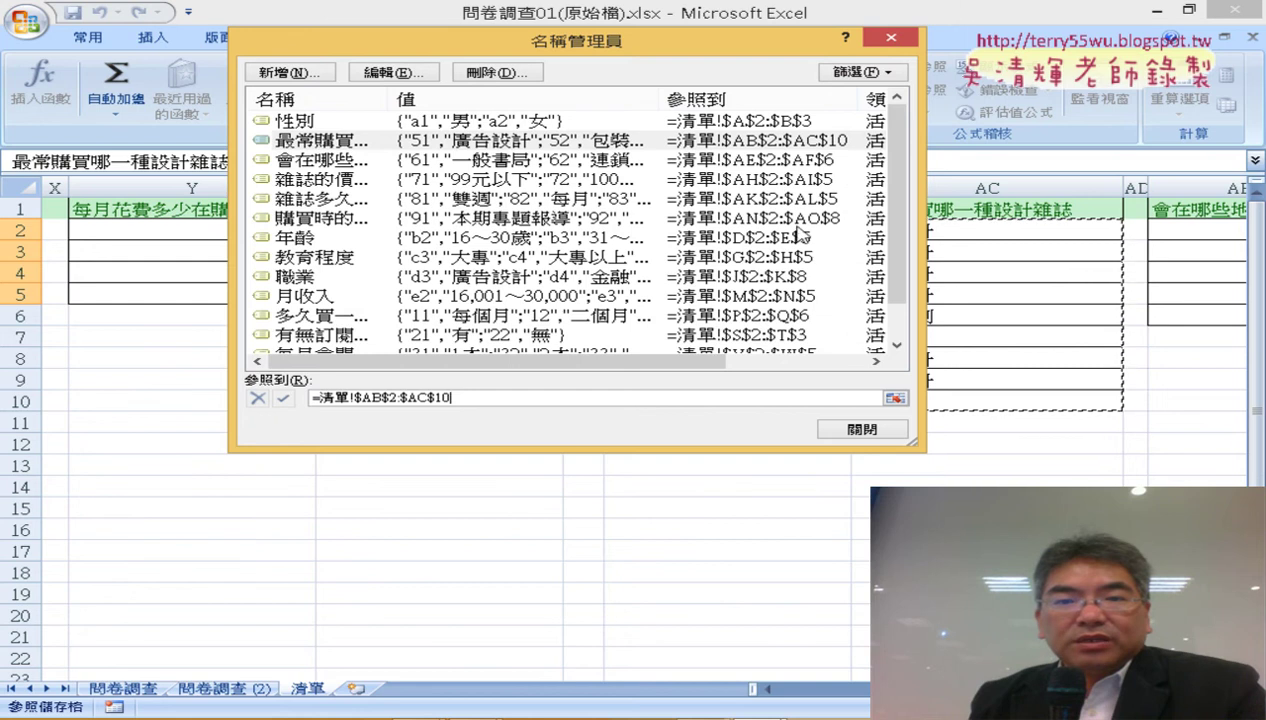
pyautogui.click(765, 240)
pyautogui.click(481, 396)
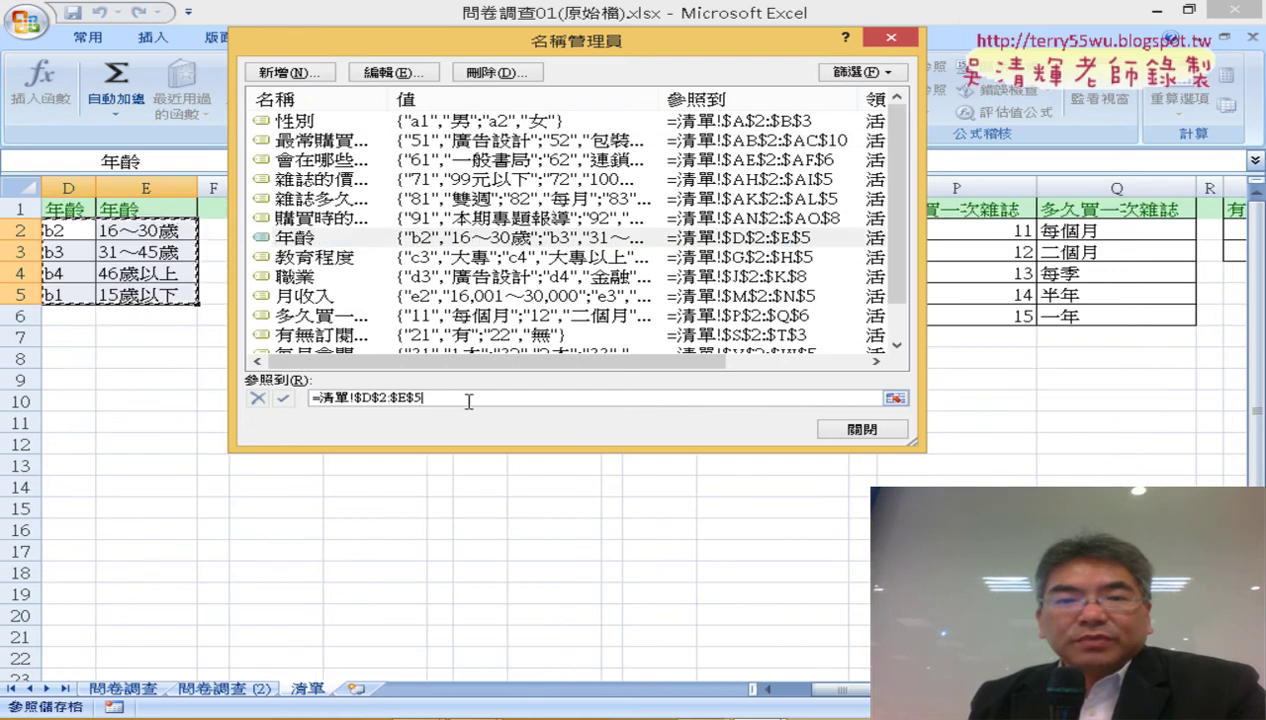
pyautogui.moveTo(523, 40); pyautogui.dragTo(802, 174)
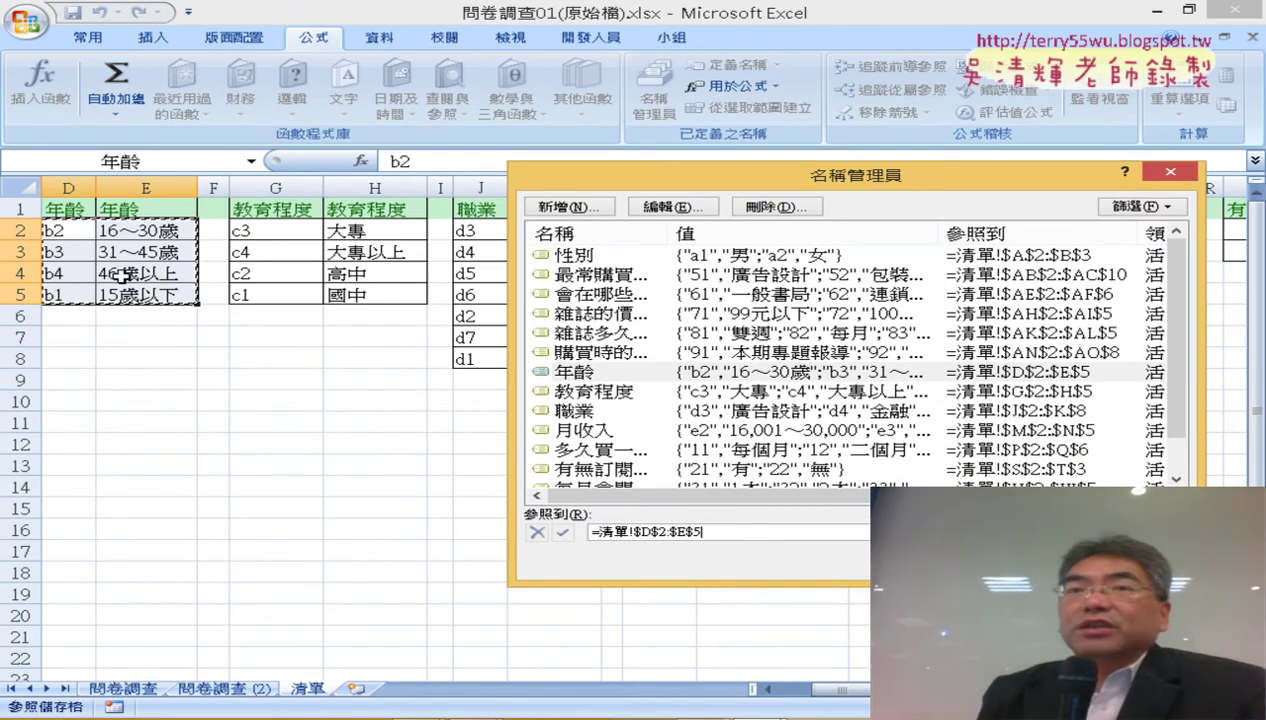
pyautogui.click(563, 375)
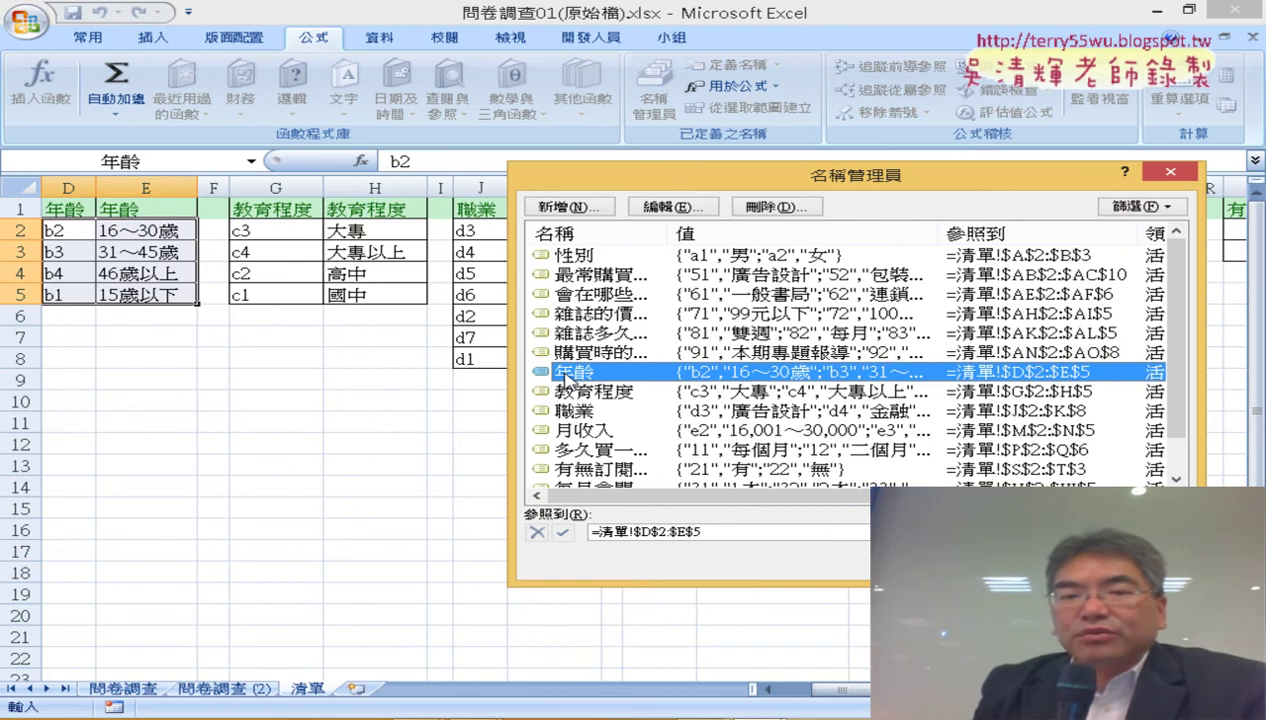
pyautogui.press('Escape')
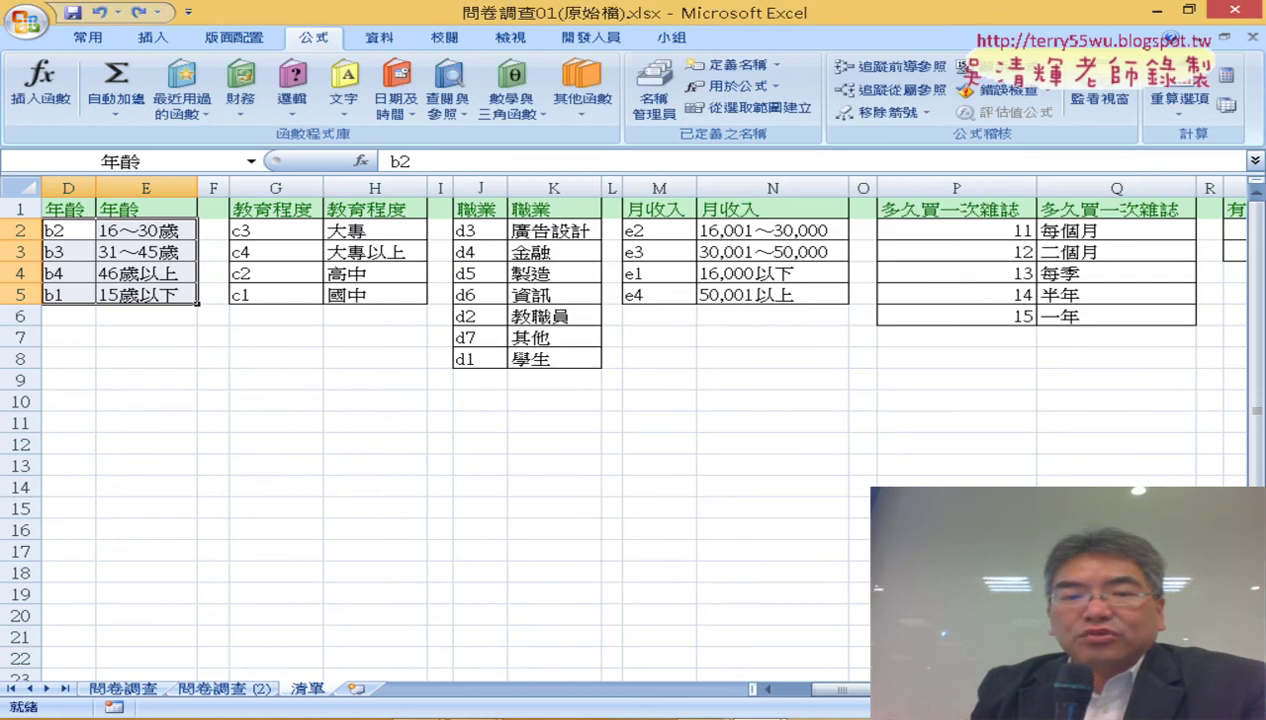
# Check the row-2 codes on 問卷調查, then delete the 性別 formulas in B2:B151 of 問卷調查 (2).
pyautogui.click(116, 690)
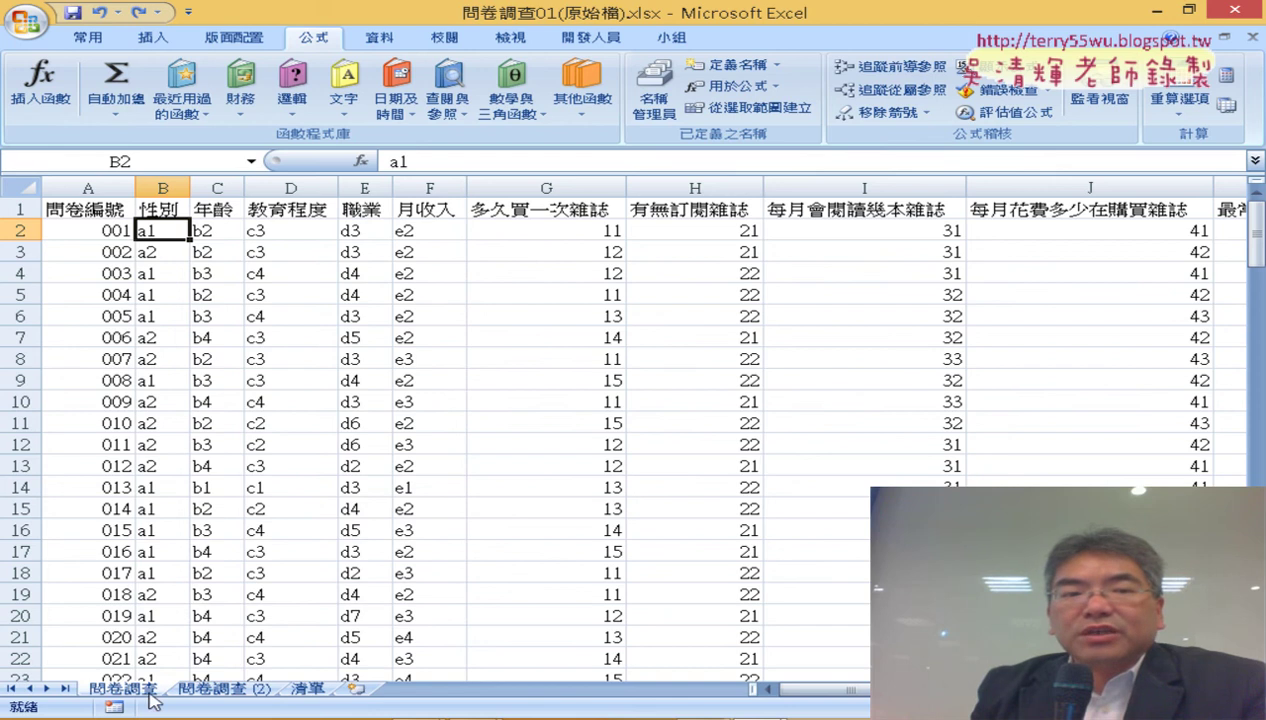
pyautogui.moveTo(161, 231); pyautogui.dragTo(778, 231)
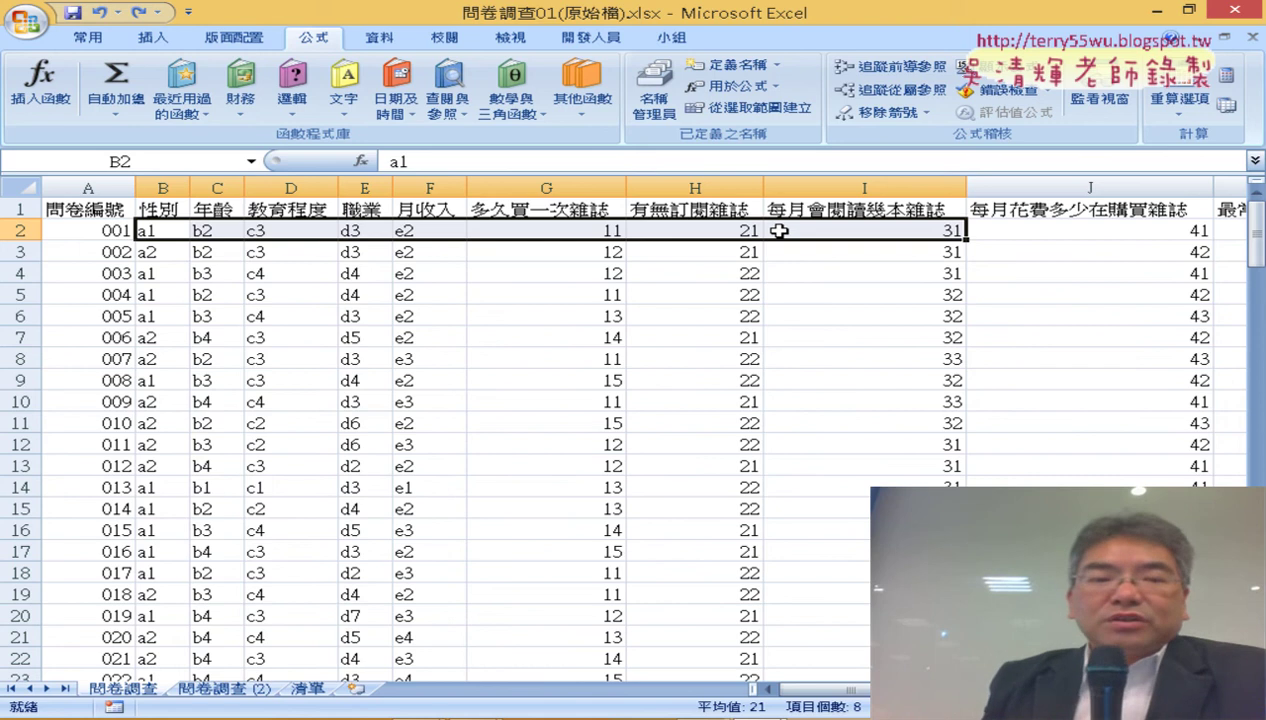
pyautogui.click(240, 689)
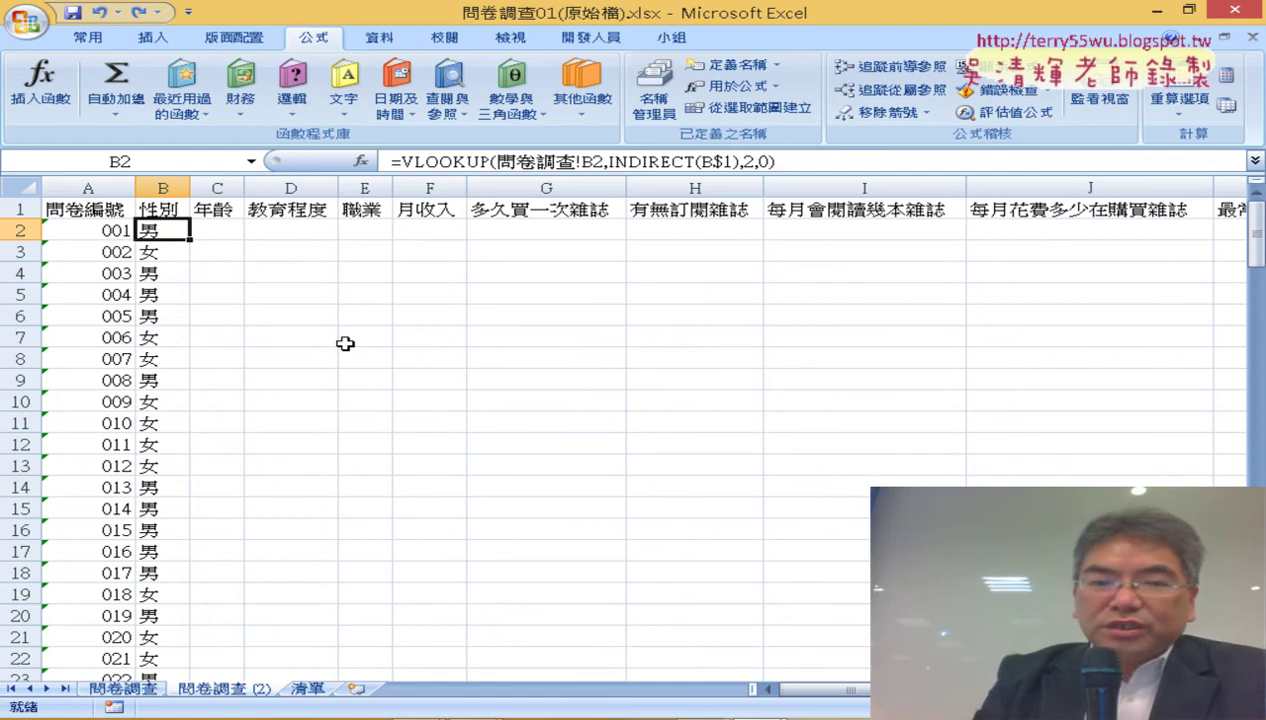
pyautogui.hotkey('ctrl', 'shift', 'Down')
pyautogui.press('Delete')
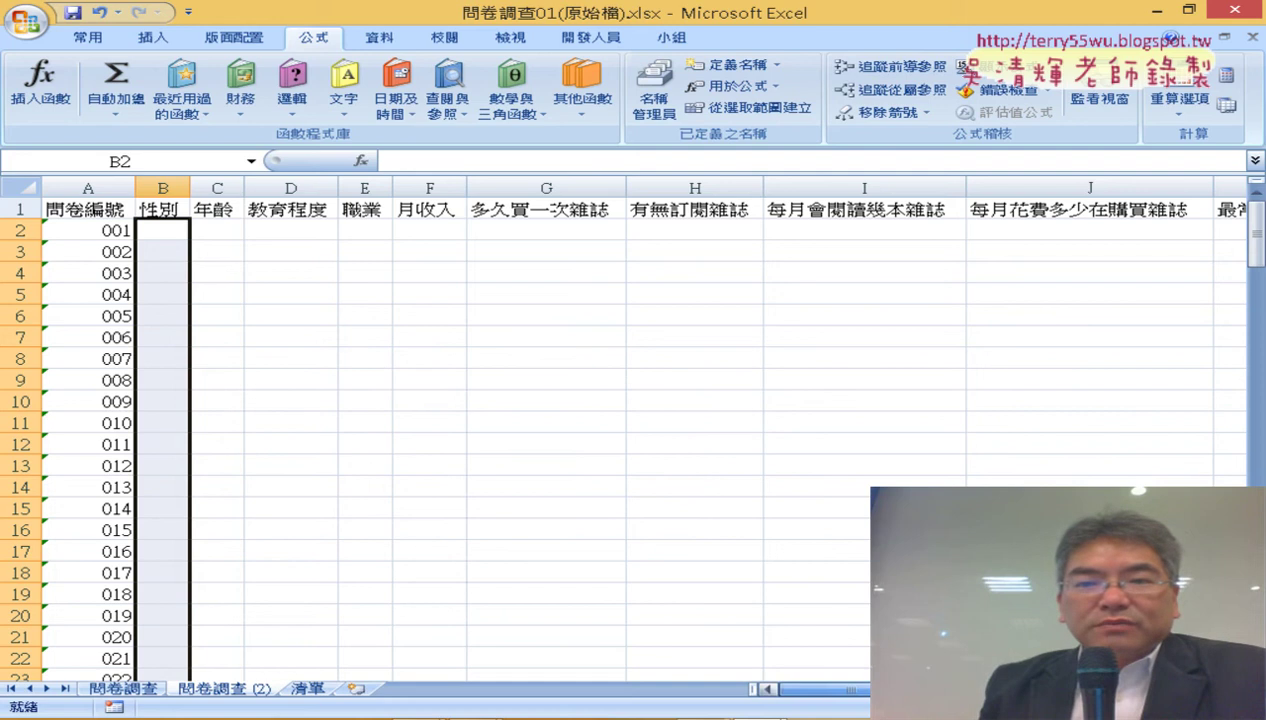
pyautogui.moveTo(820, 689); pyautogui.dragTo(900, 689)
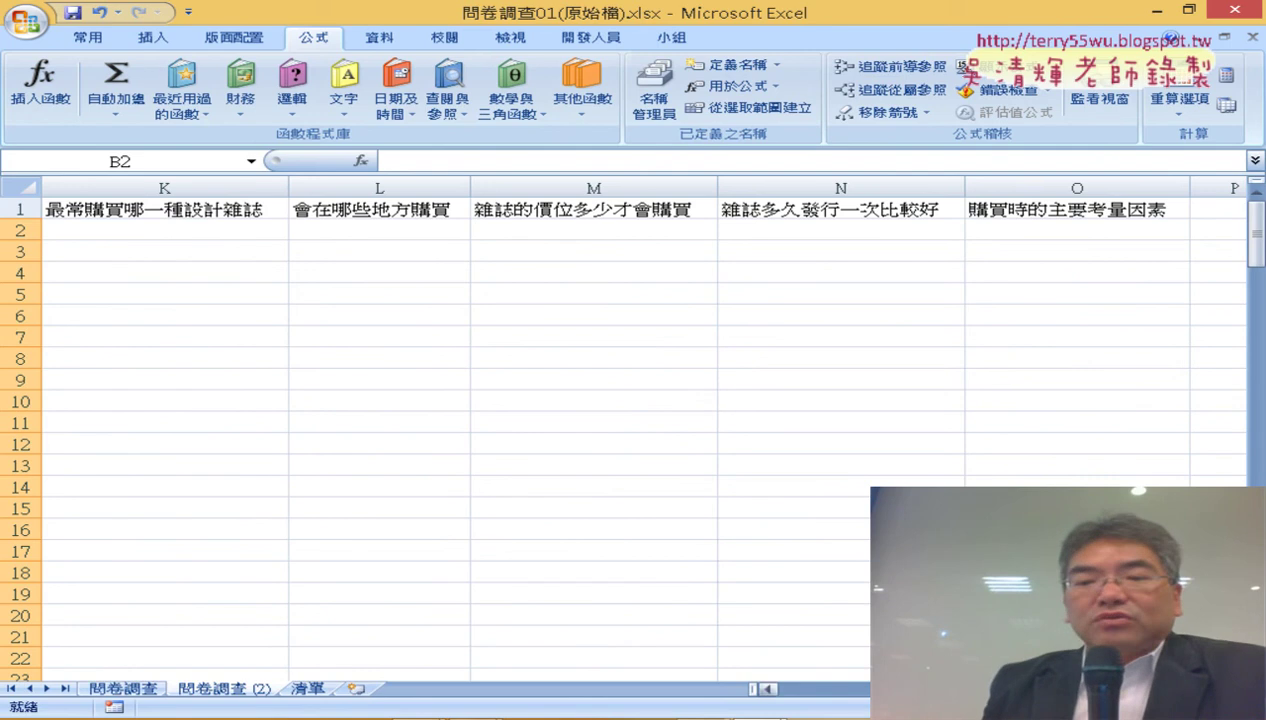
pyautogui.hscroll(-10, 640, 430)
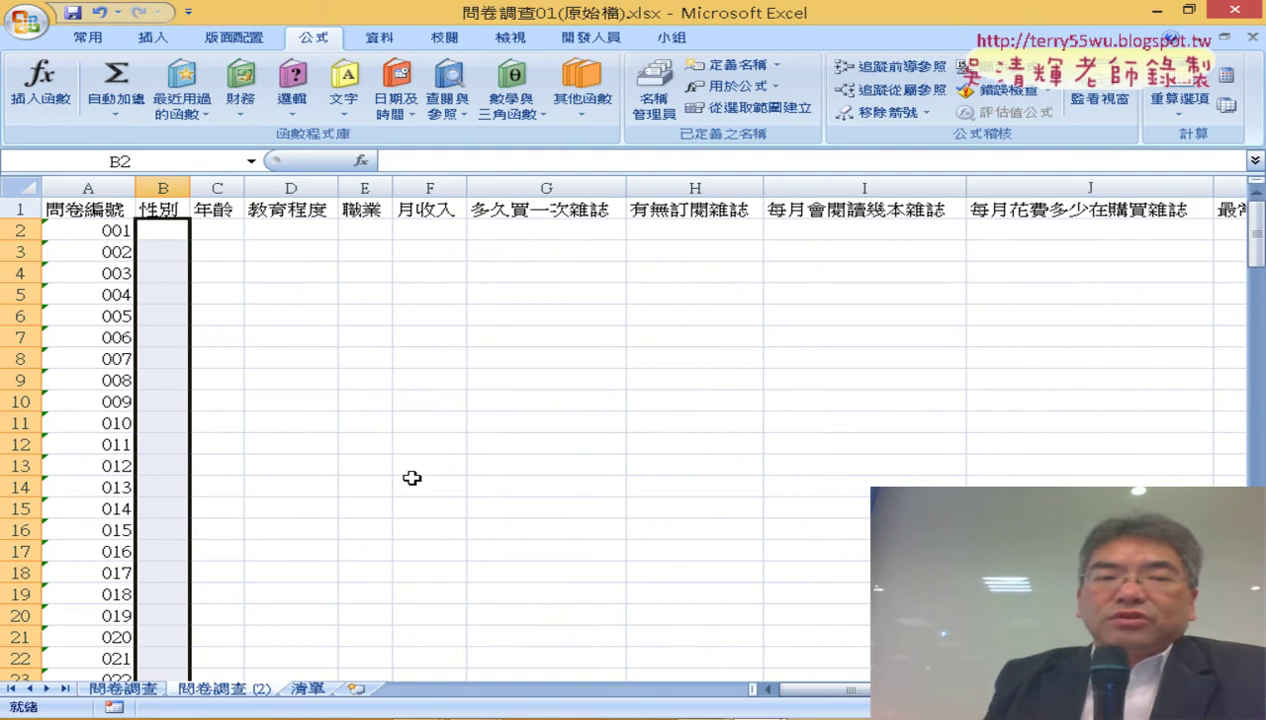
# Insert a VLOOKUP function into cell B2 of the 問卷調查 (2) sheet.
pyautogui.click(165, 227)
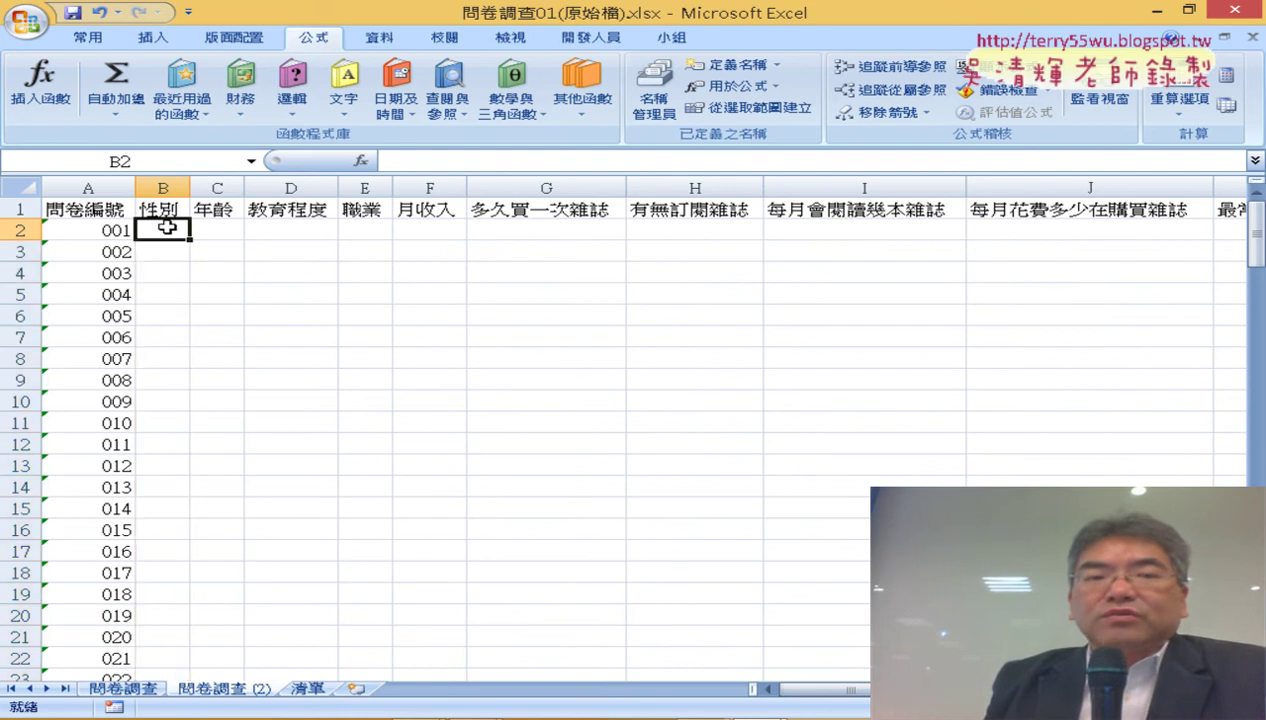
pyautogui.click(362, 161)
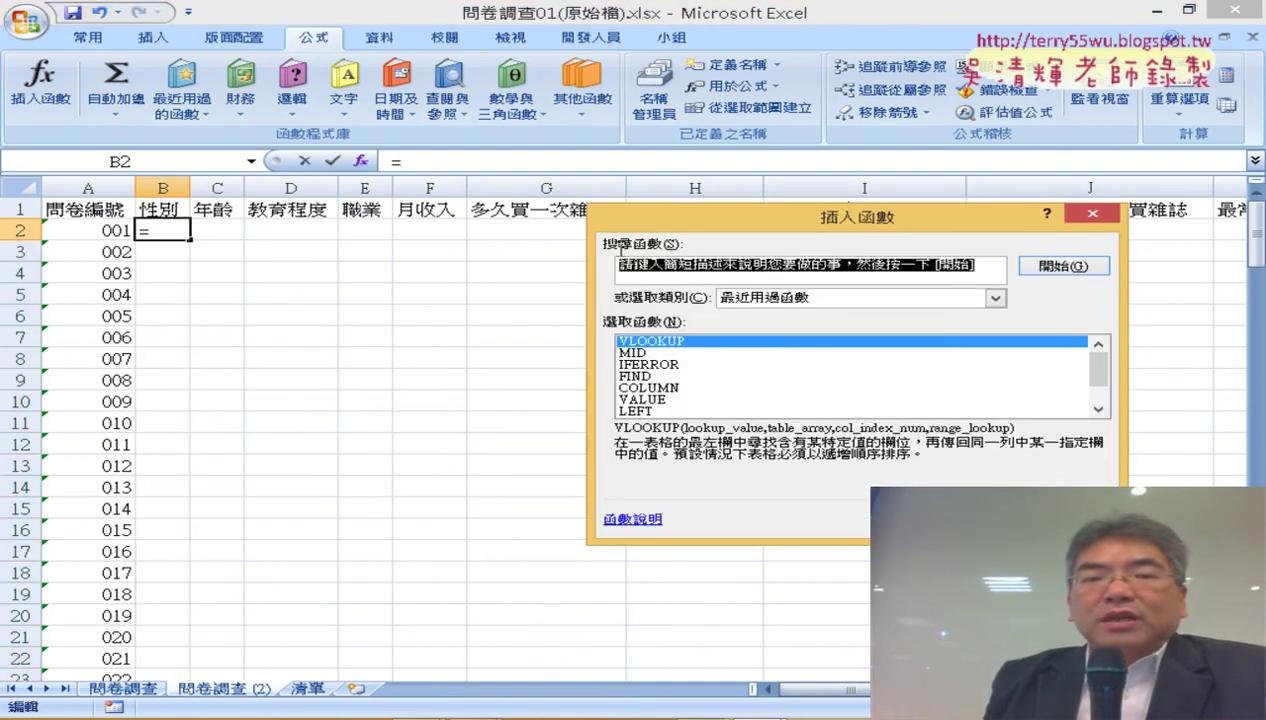
pyautogui.doubleClick(780, 342)
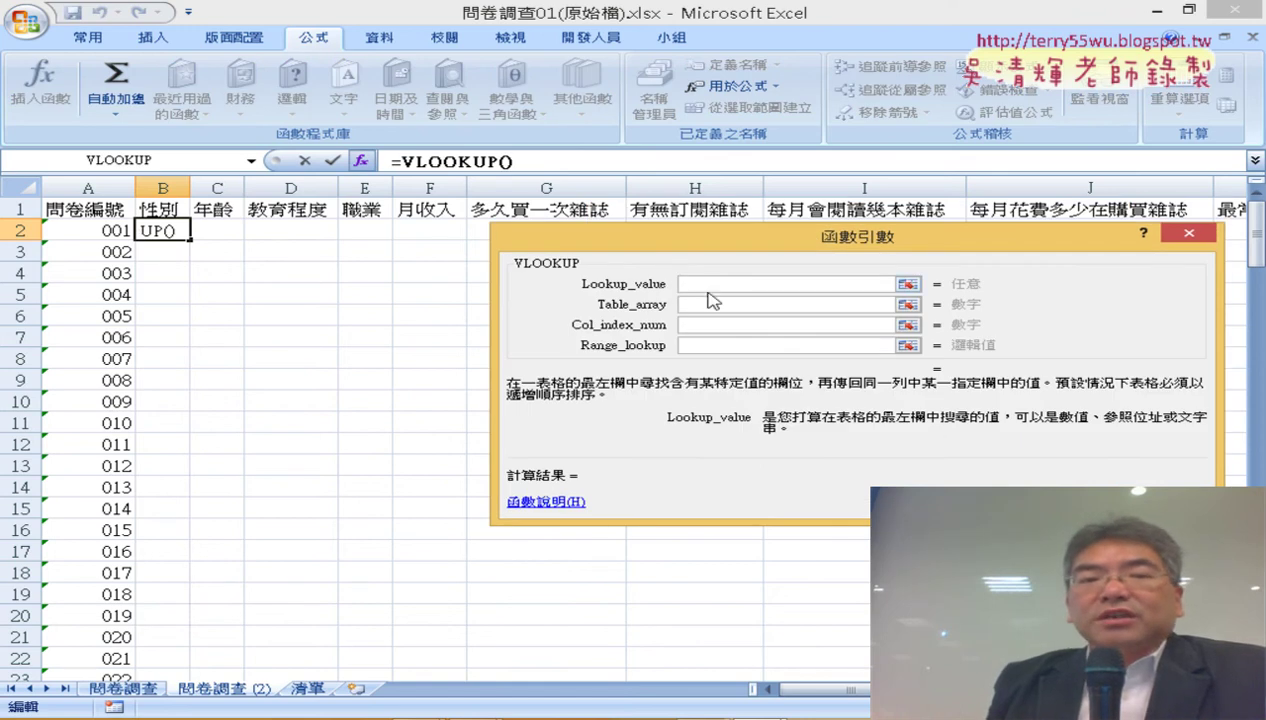
pyautogui.moveTo(700, 250); pyautogui.dragTo(555, 155)
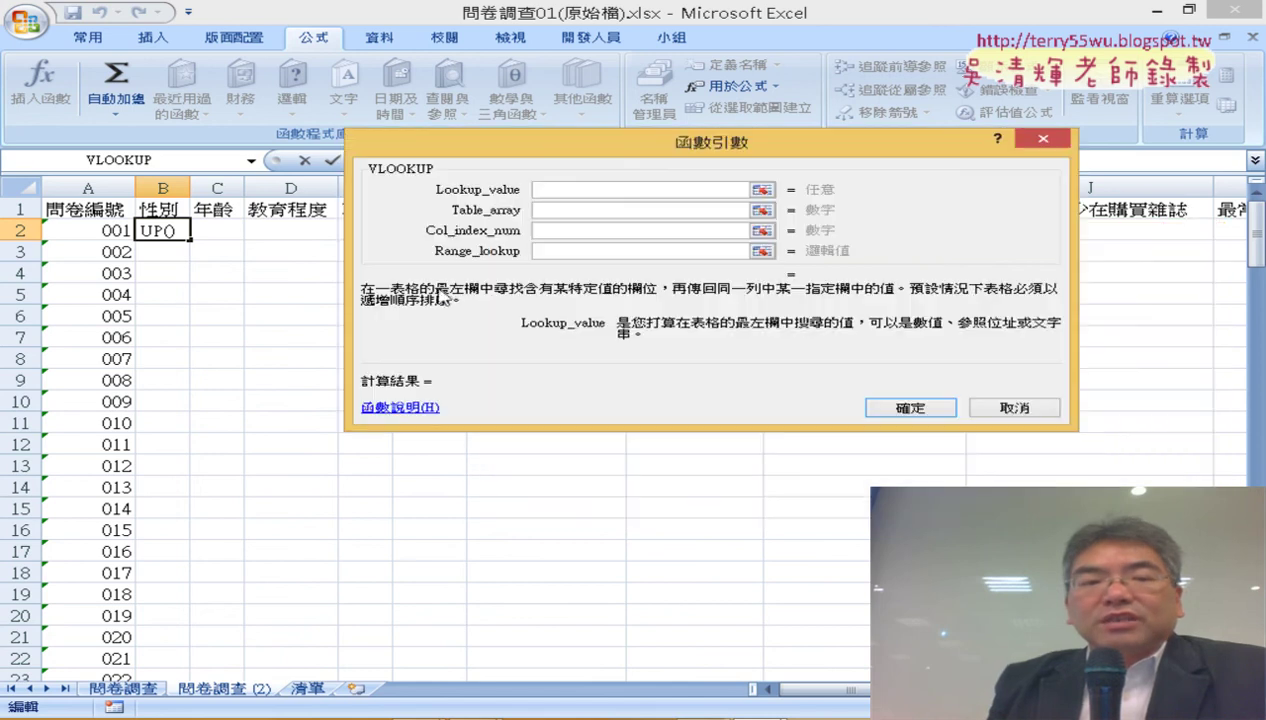
# Set the lookup value to cell B2 on the 問卷調查 sheet.
pyautogui.click(125, 689)
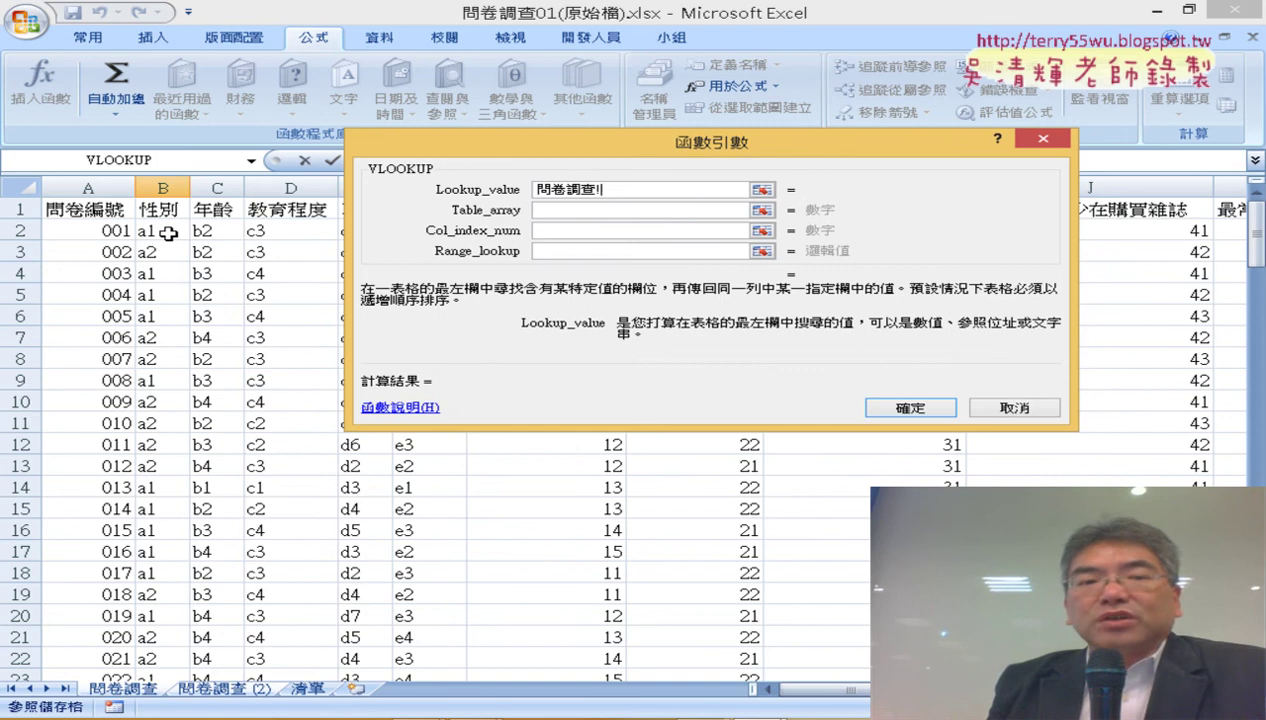
pyautogui.click(168, 232)
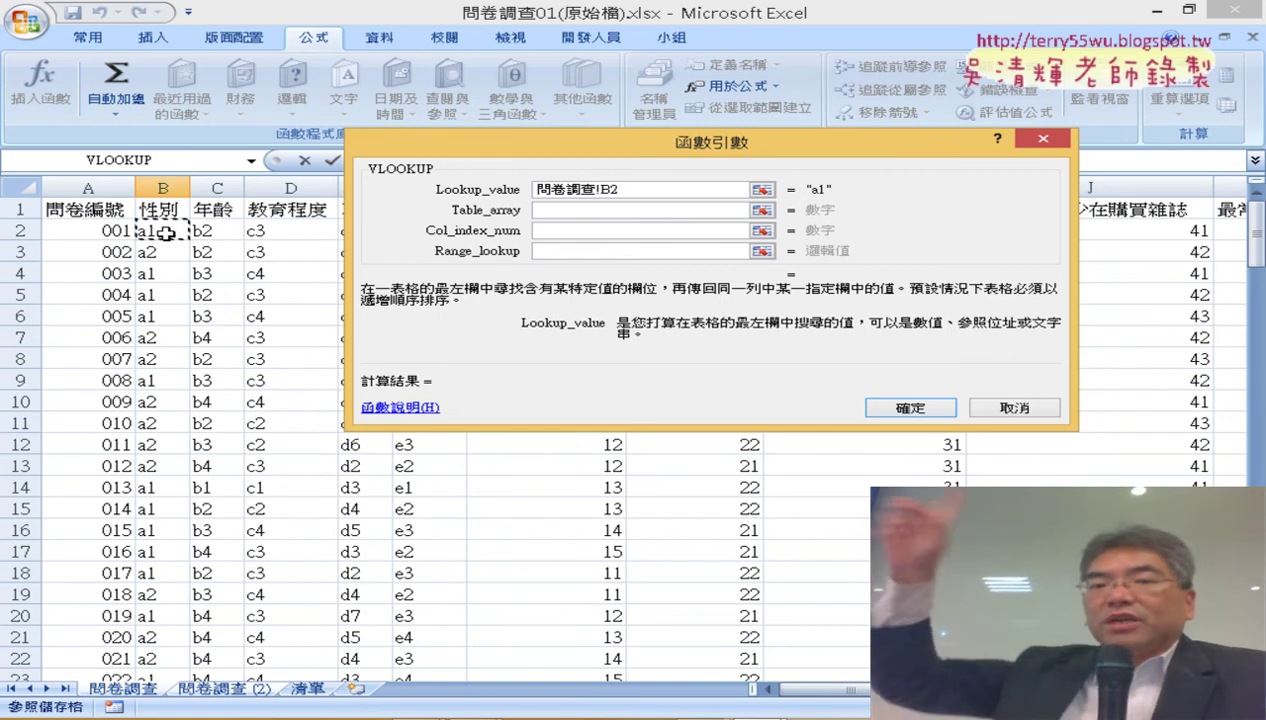
pyautogui.click(594, 211)
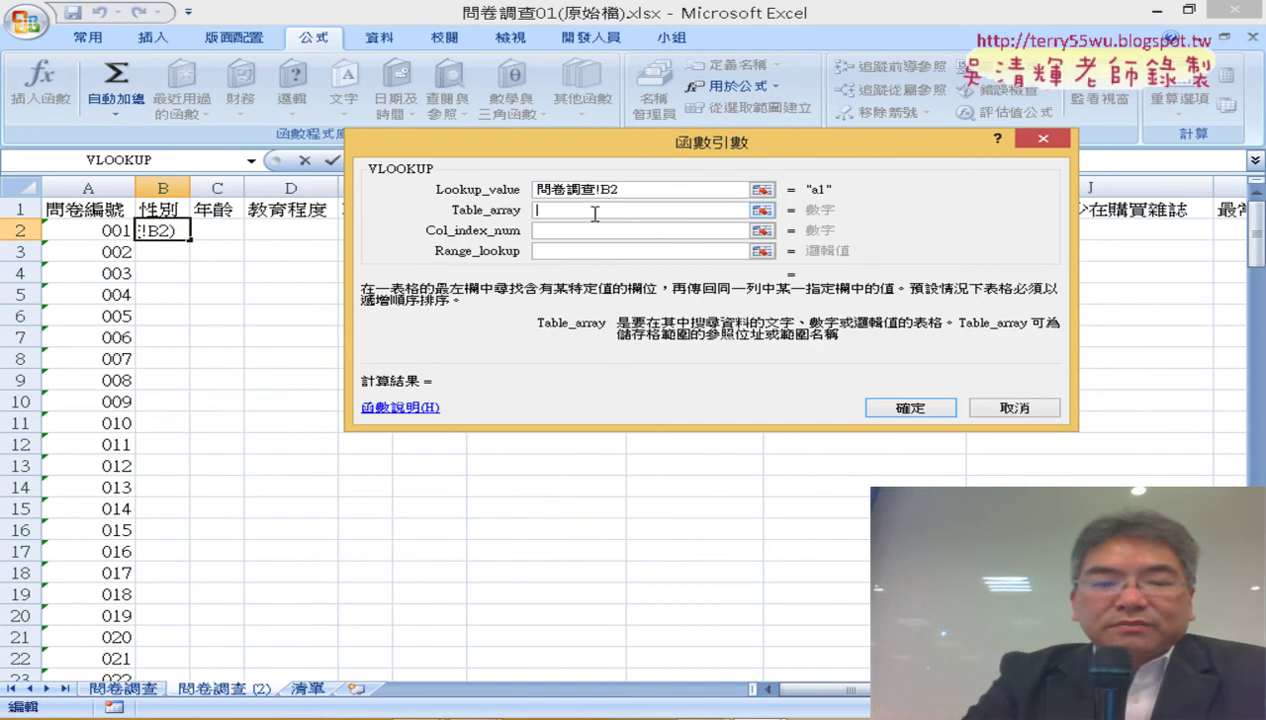
# Use F3 to paste the 性別 name as the table array and check its a1→男, a2→女 cells.
pyautogui.press('F3')
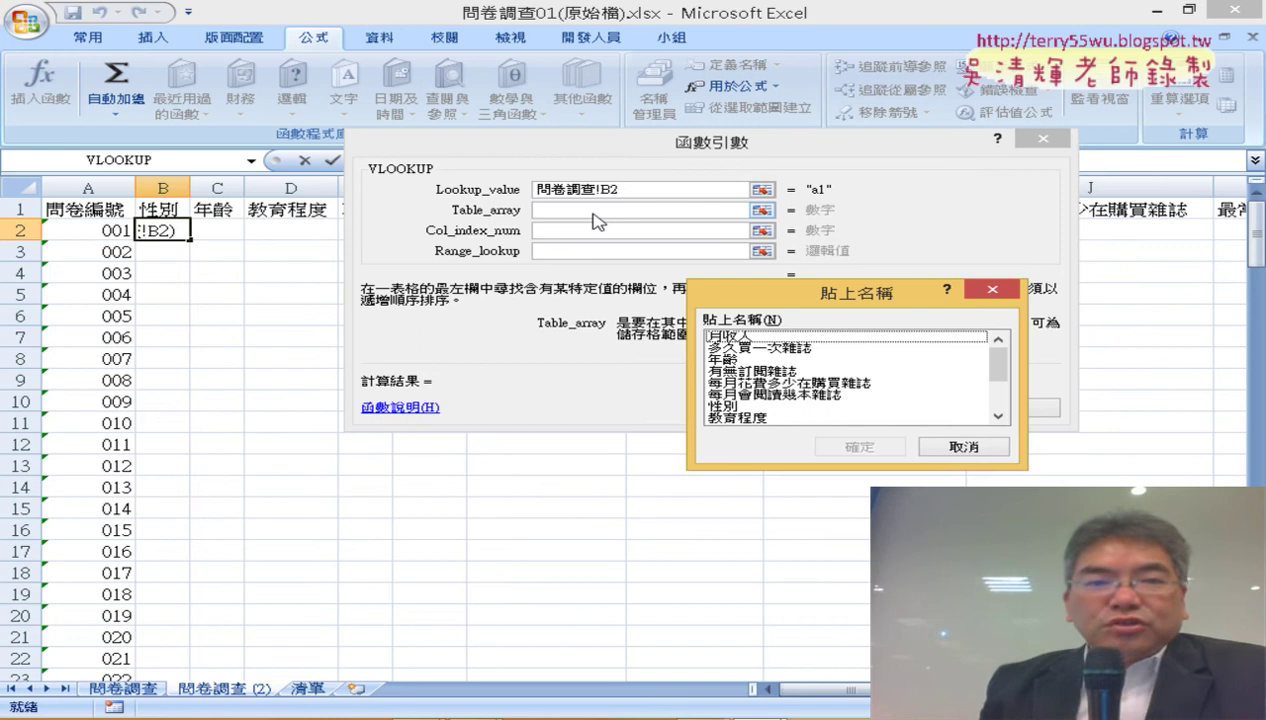
pyautogui.click(808, 406)
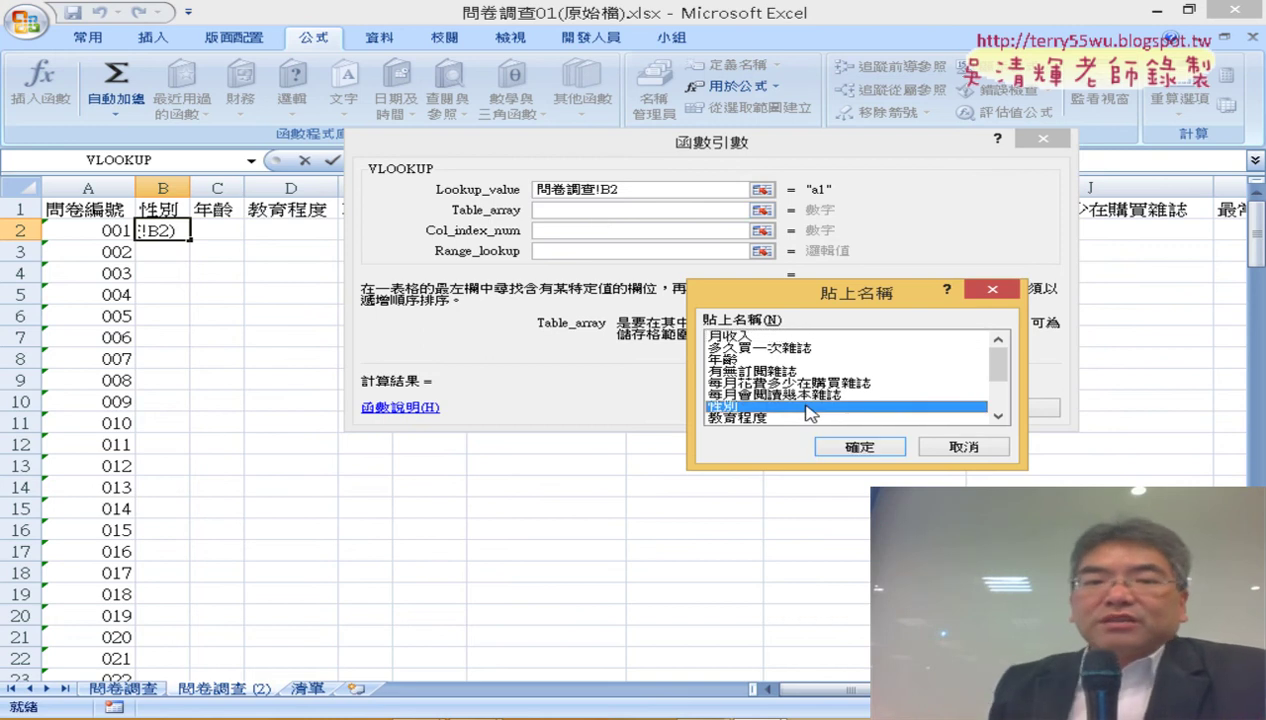
pyautogui.click(862, 446)
pyautogui.click(571, 231)
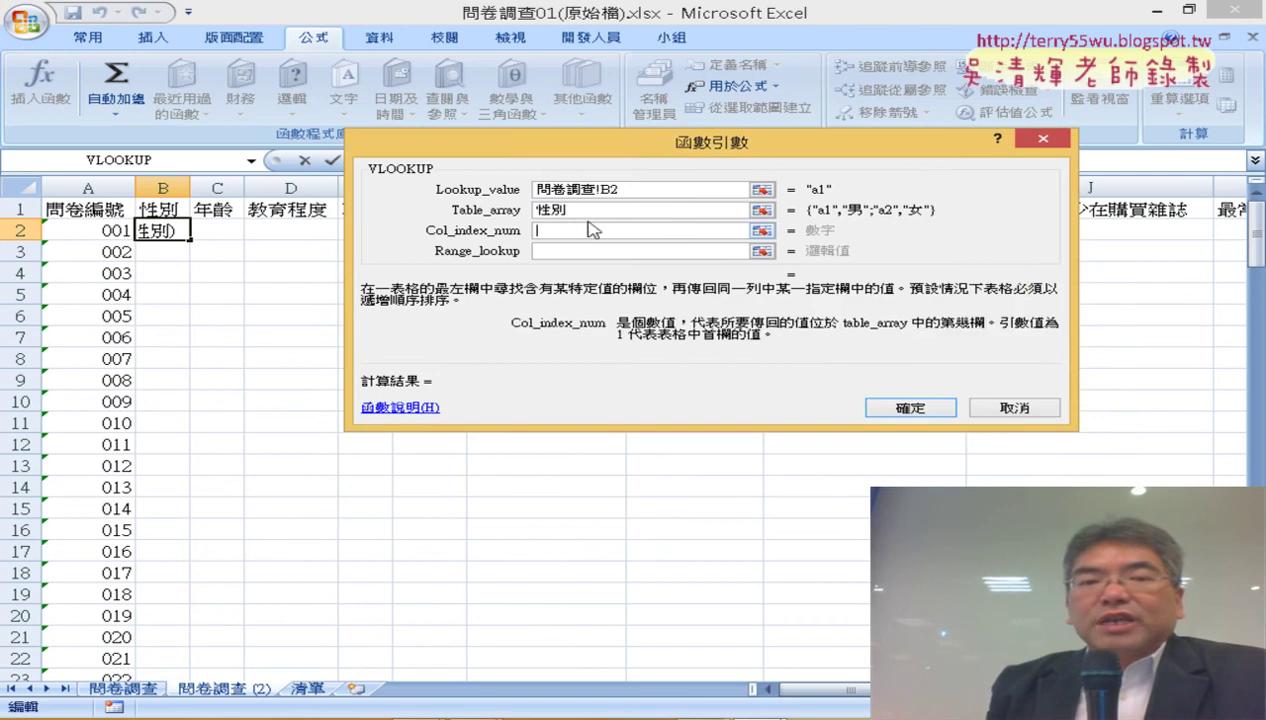
pyautogui.click(590, 210)
pyautogui.moveTo(592, 158); pyautogui.dragTo(651, 327)
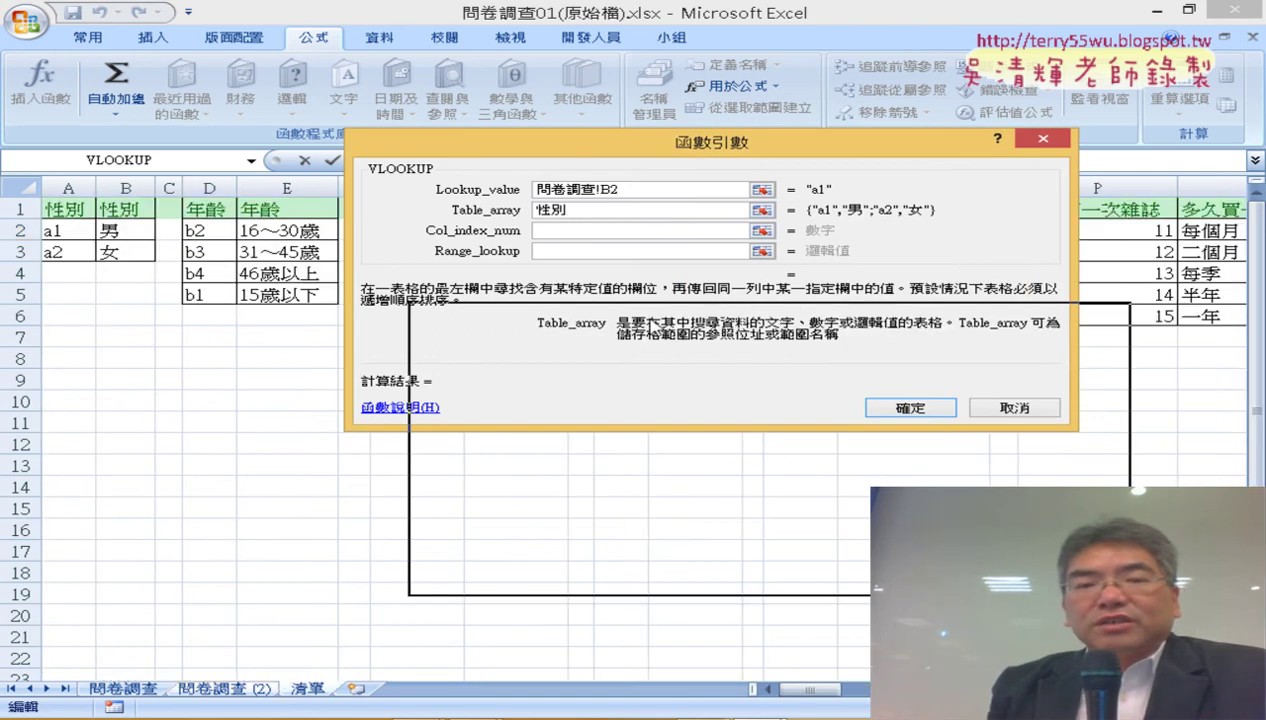
pyautogui.click(652, 400)
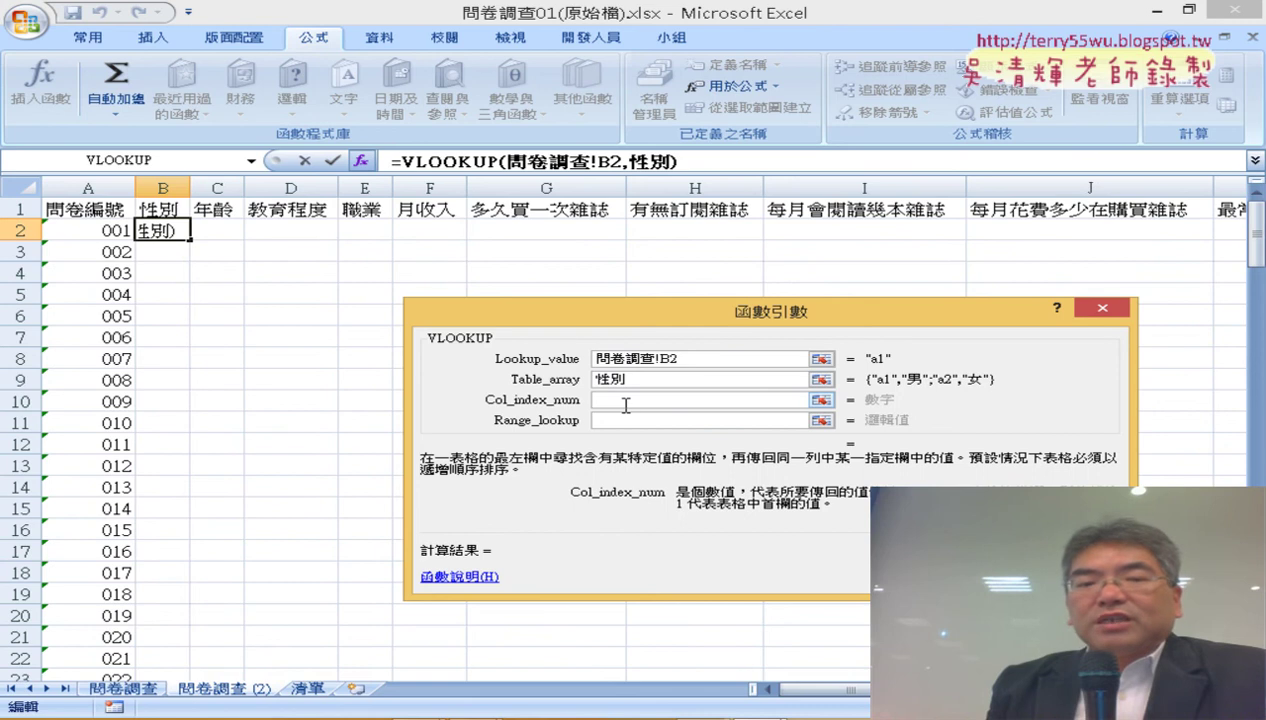
pyautogui.click(651, 381)
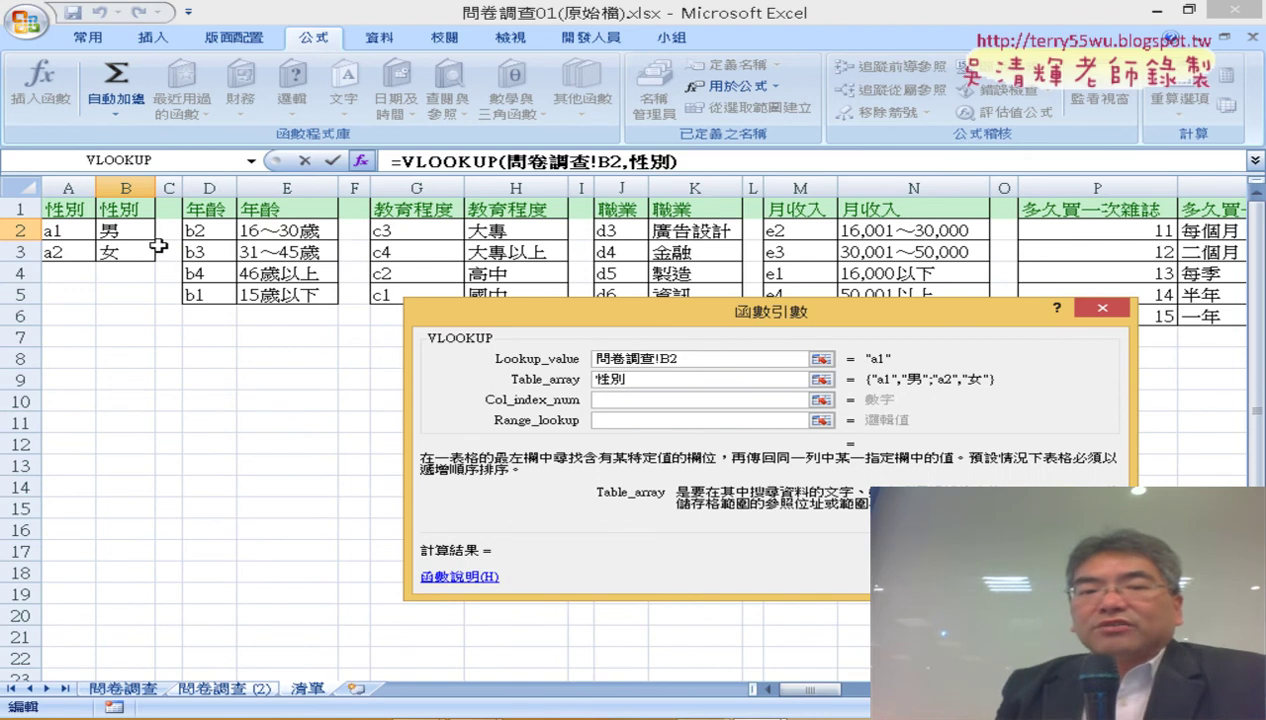
pyautogui.click(622, 401)
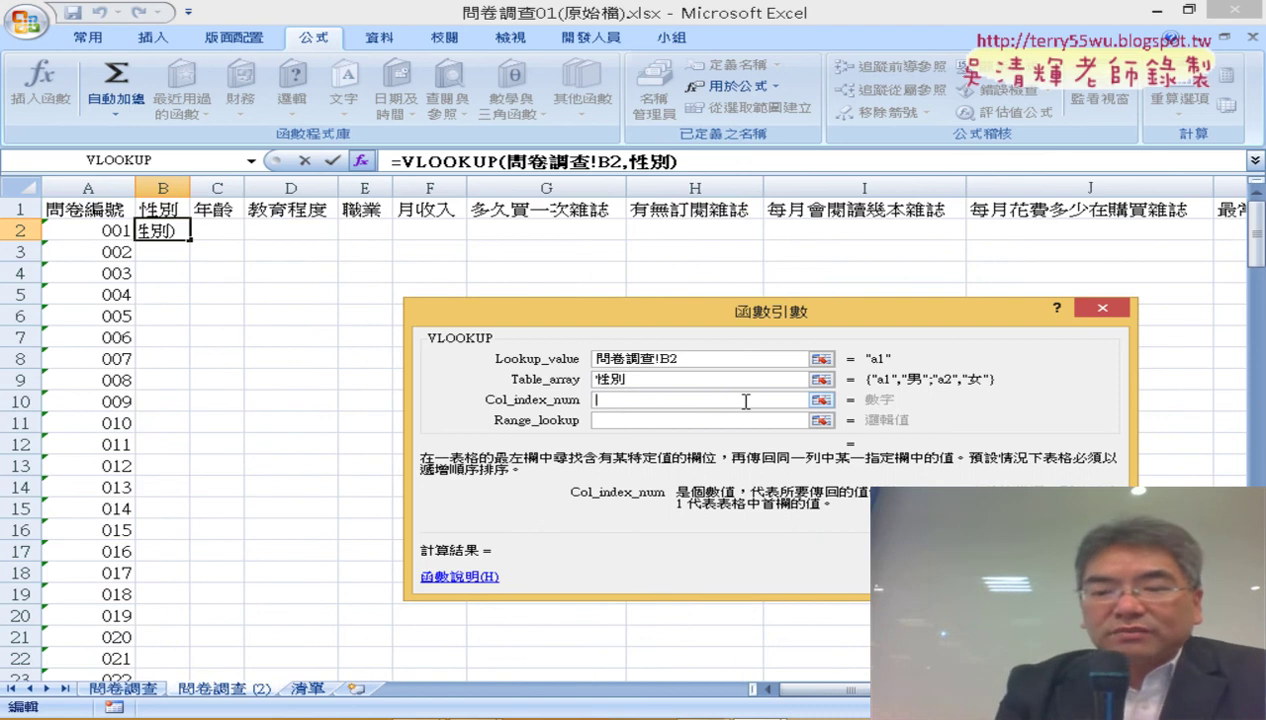
# Finish the VLOOKUP with column index 2 and range lookup 0, confirming =VLOOKUP(問卷調查!B2,性別,2,0).
pyautogui.write('ˊ')
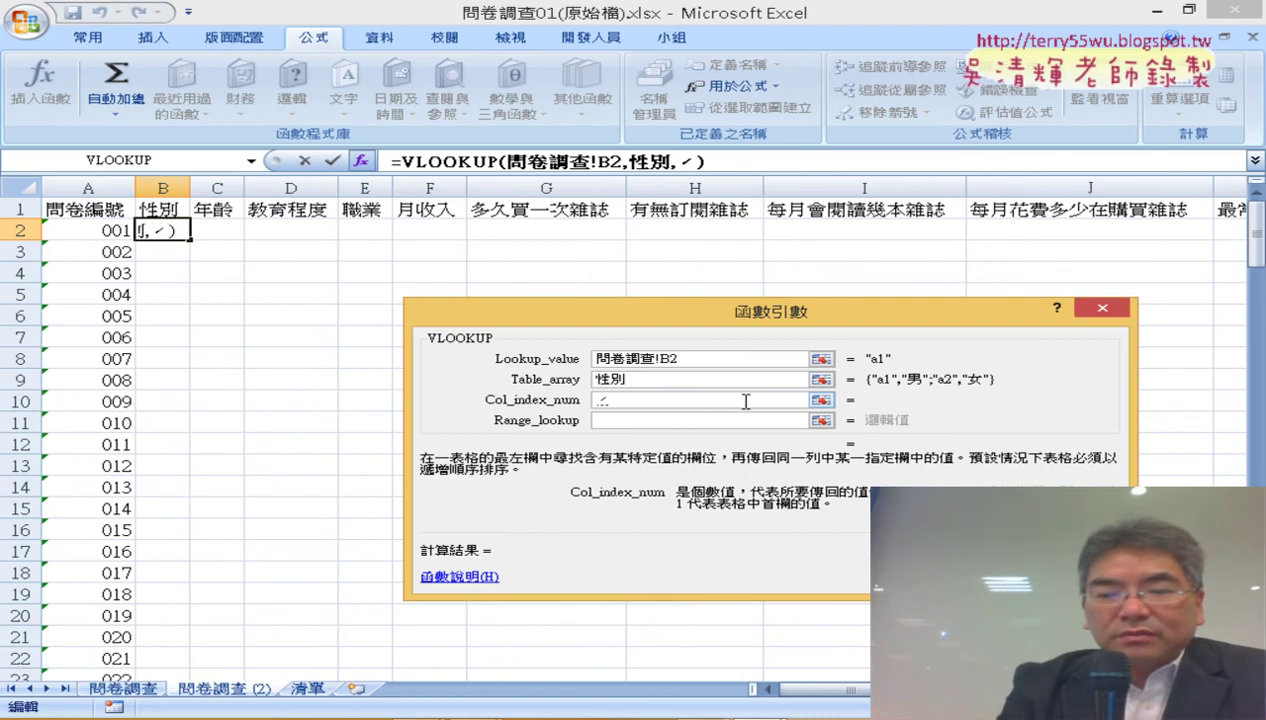
pyautogui.press('BackSpace')
pyautogui.write('2')
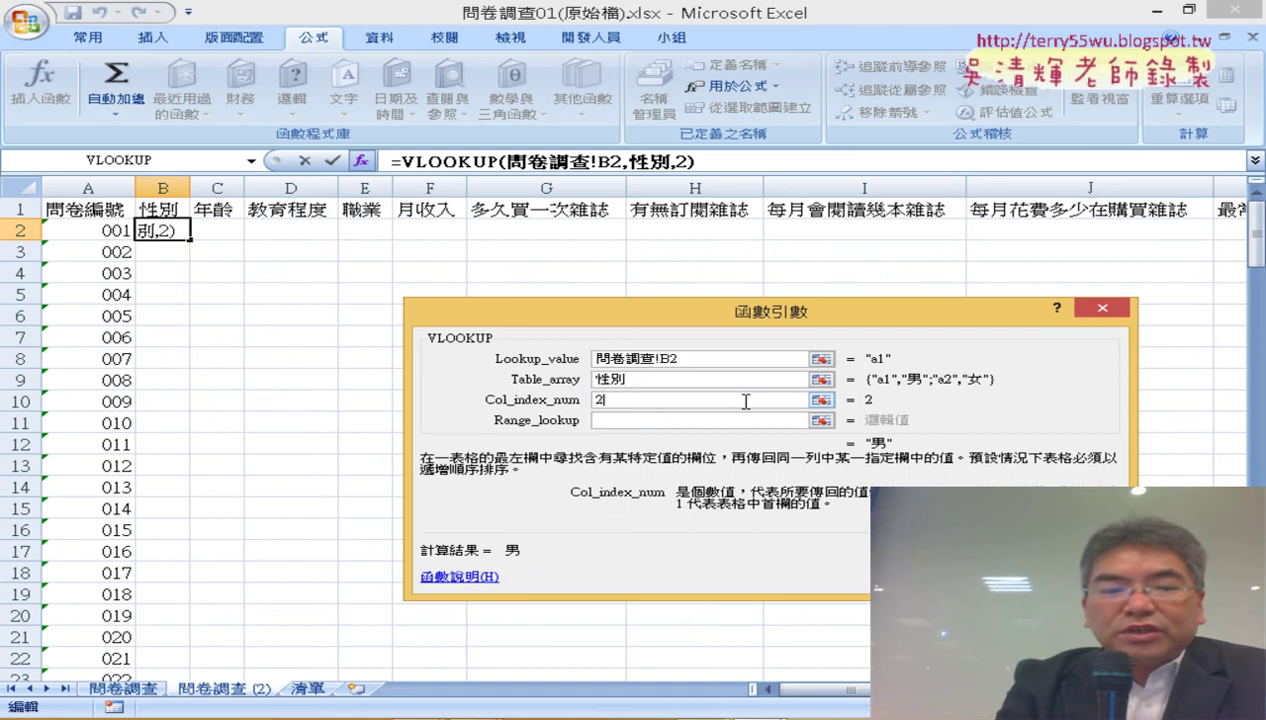
pyautogui.press('Tab')
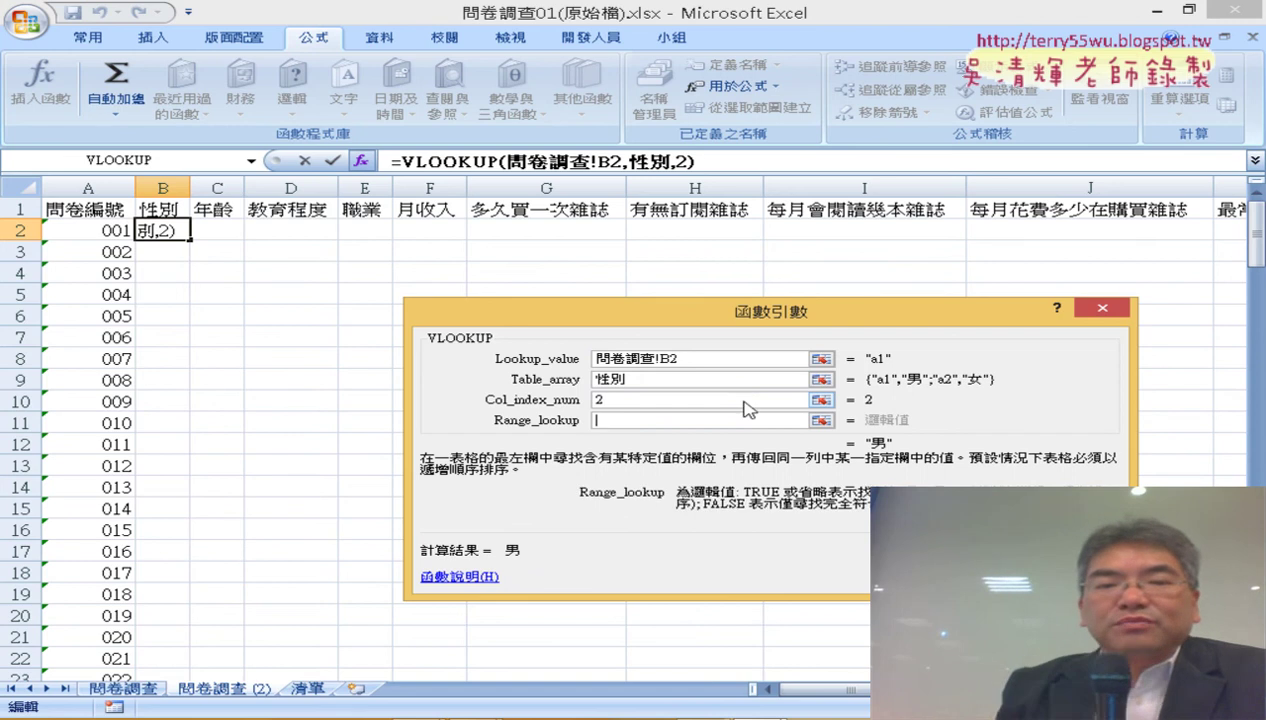
pyautogui.write('0')
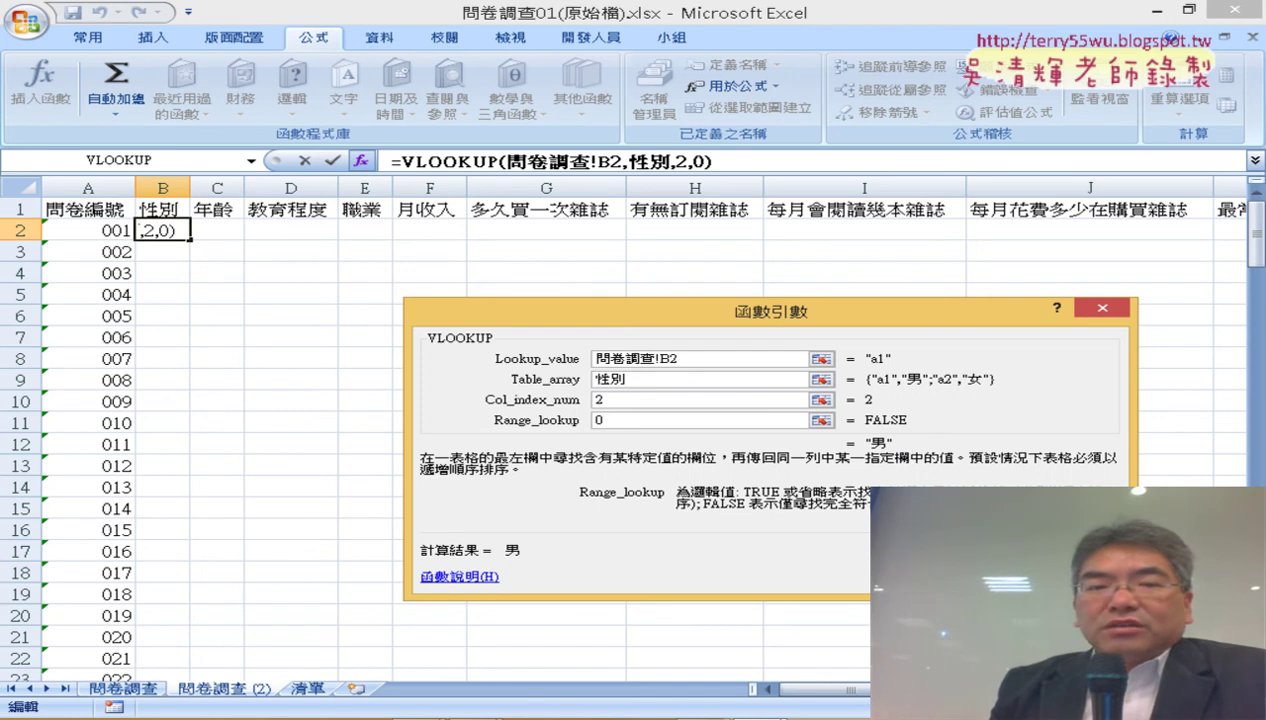
pyautogui.press('Return')
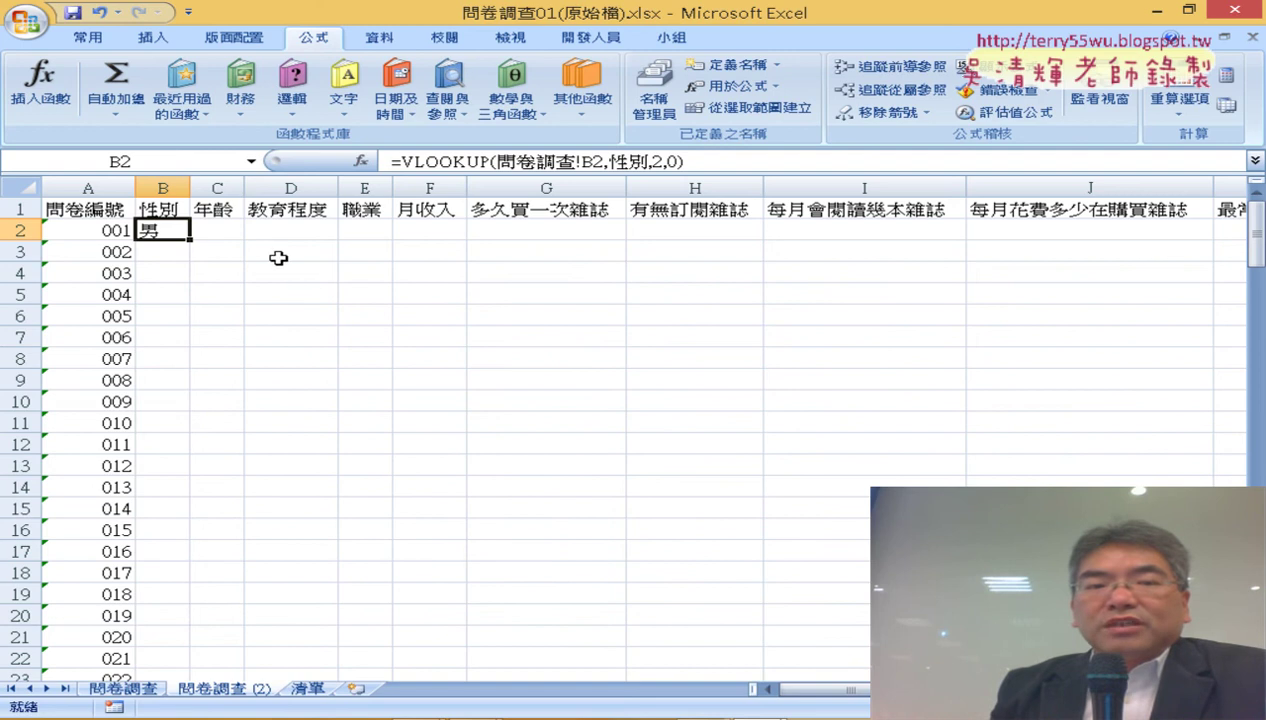
# Fill B2's formula down column B and select its full text in the formula bar.
pyautogui.doubleClick(190, 240)
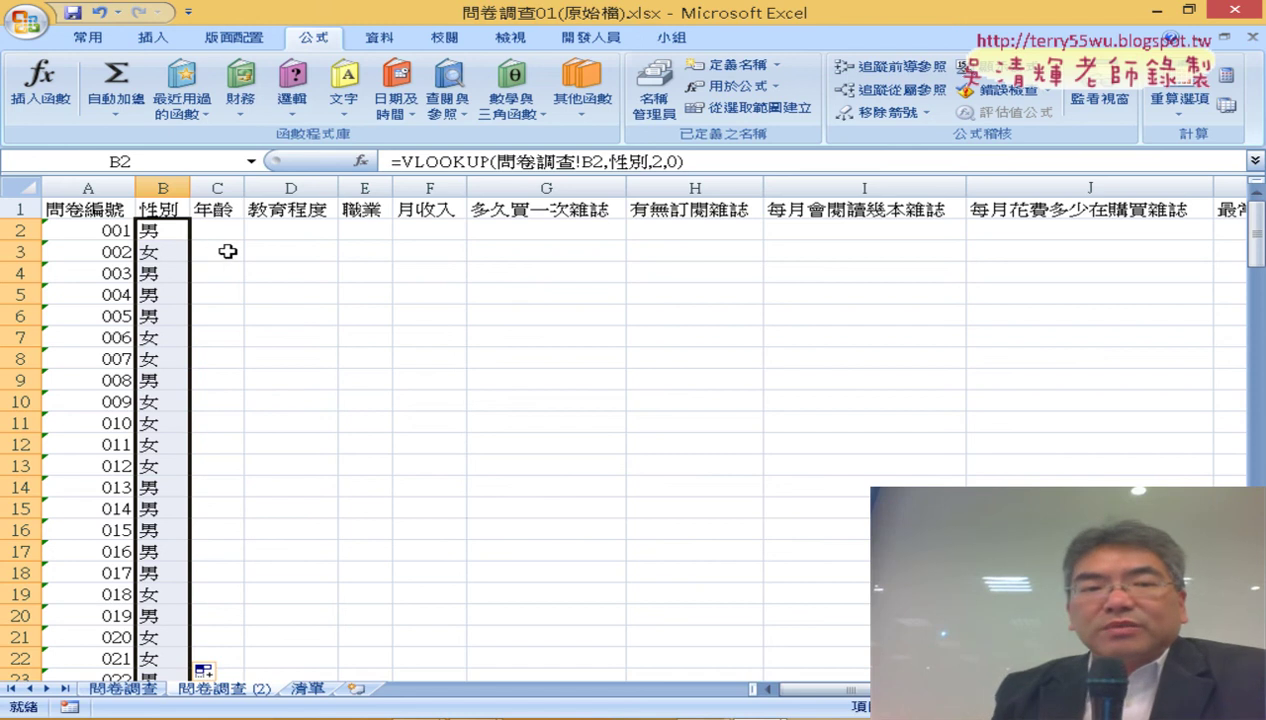
pyautogui.click(227, 233)
pyautogui.click(160, 231)
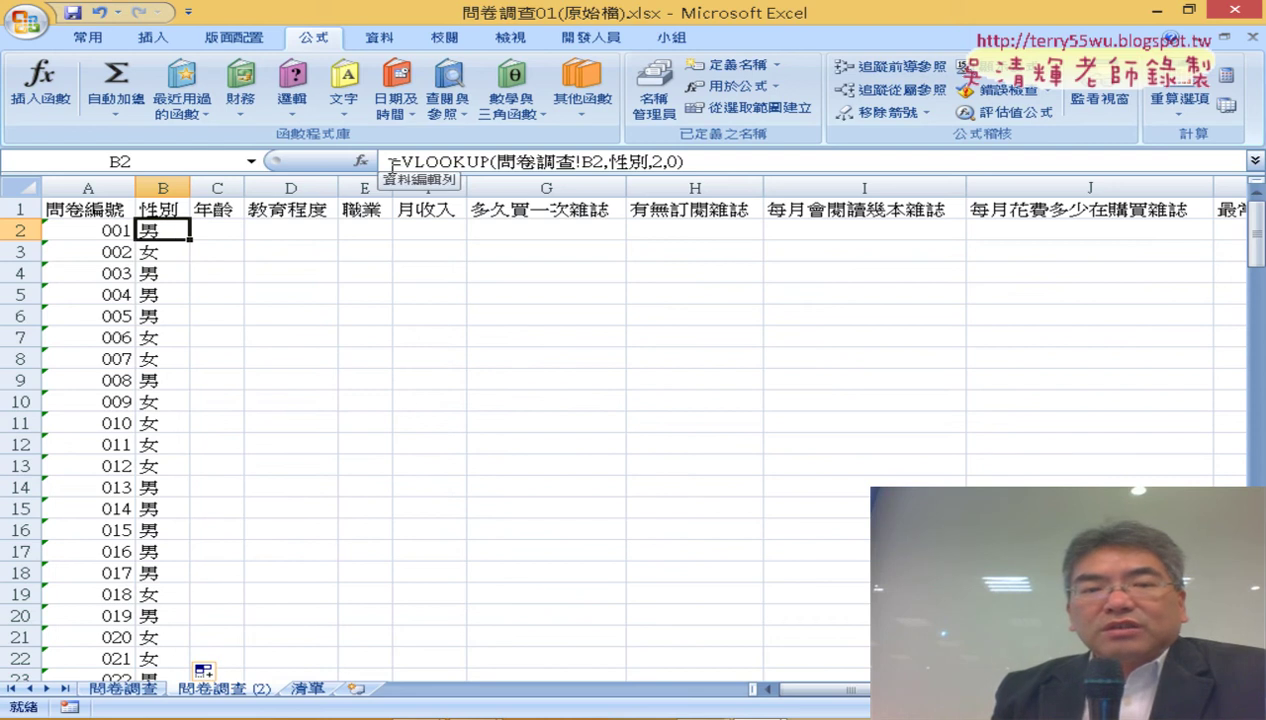
pyautogui.moveTo(390, 162); pyautogui.dragTo(680, 162)
pyautogui.click(680, 162)
pyautogui.moveTo(390, 162); pyautogui.dragTo(680, 162)
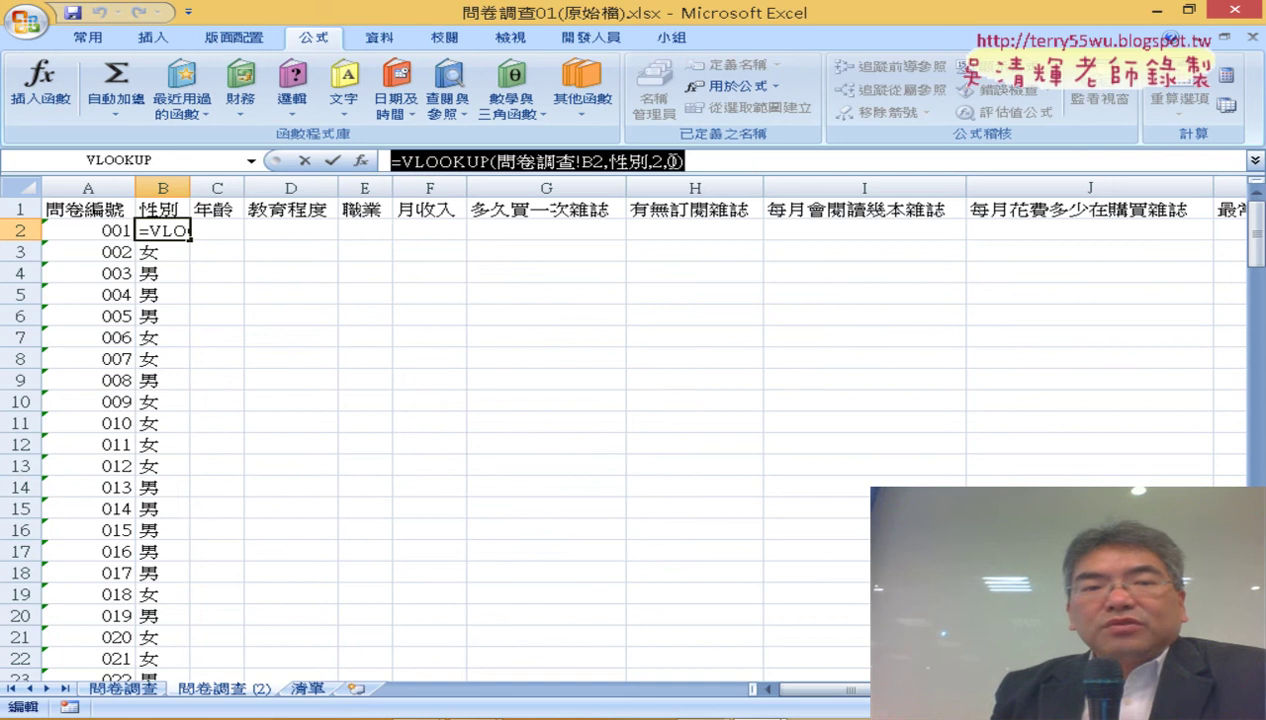
# Copy B2's VLOOKUP formula text and paste it into cell C2.
pyautogui.click(309, 162)
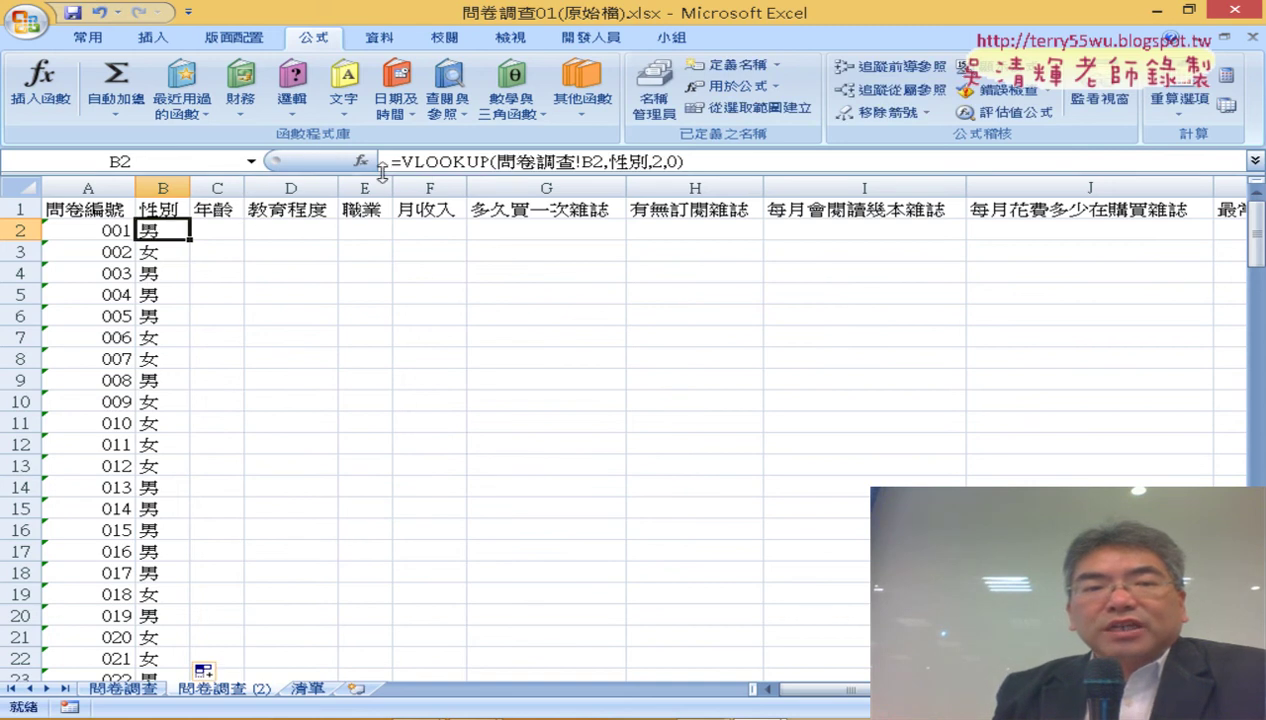
pyautogui.moveTo(390, 162); pyautogui.dragTo(680, 162)
pyautogui.rightClick(646, 163)
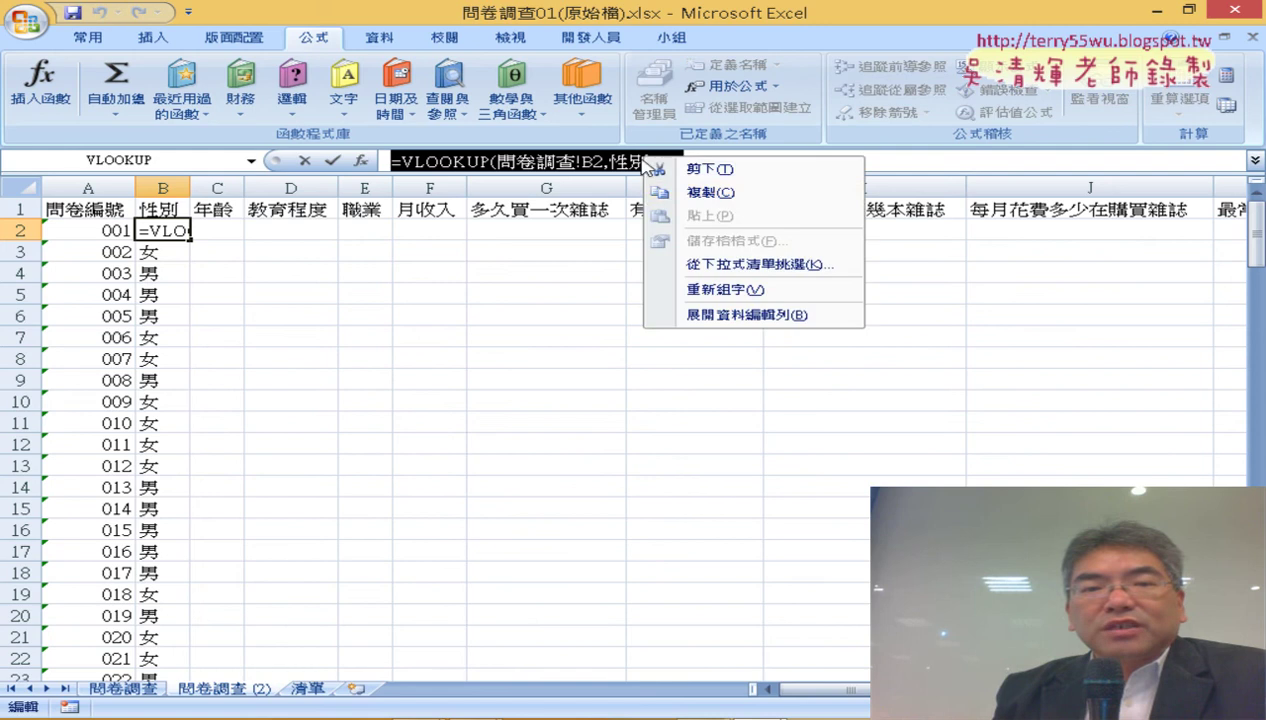
pyautogui.click(710, 192)
pyautogui.click(304, 161)
pyautogui.click(215, 234)
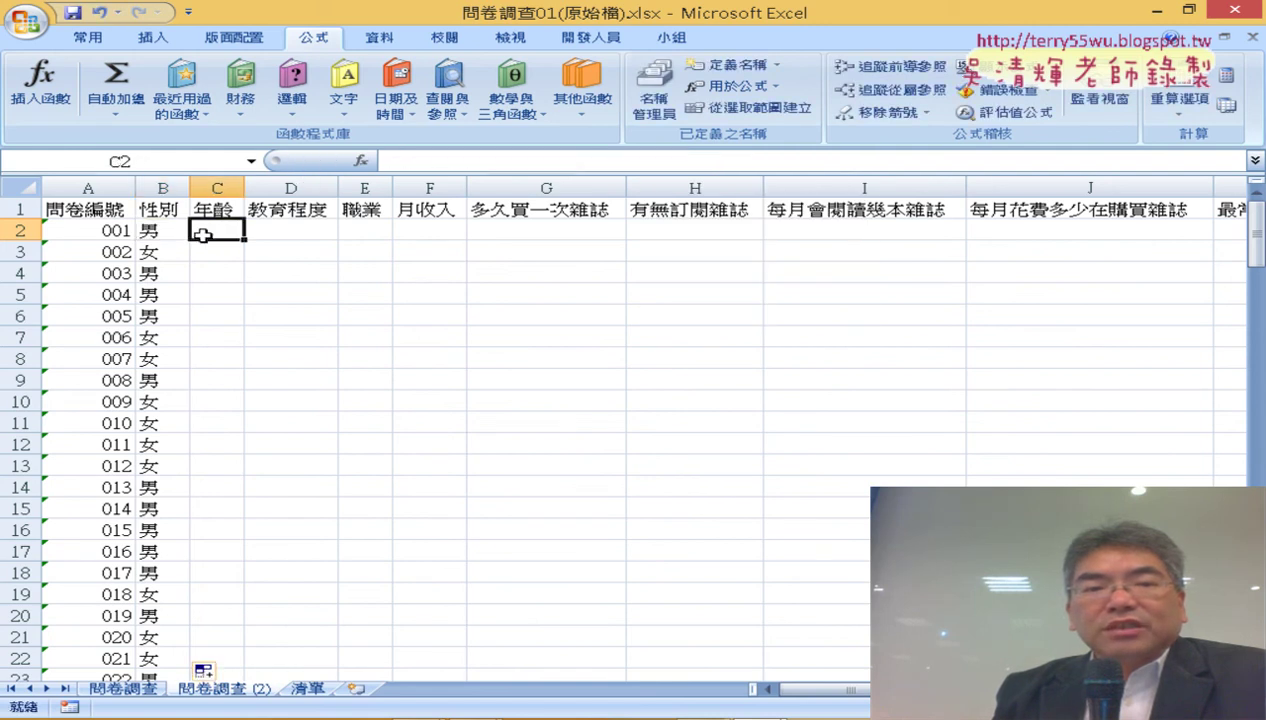
pyautogui.rightClick(427, 163)
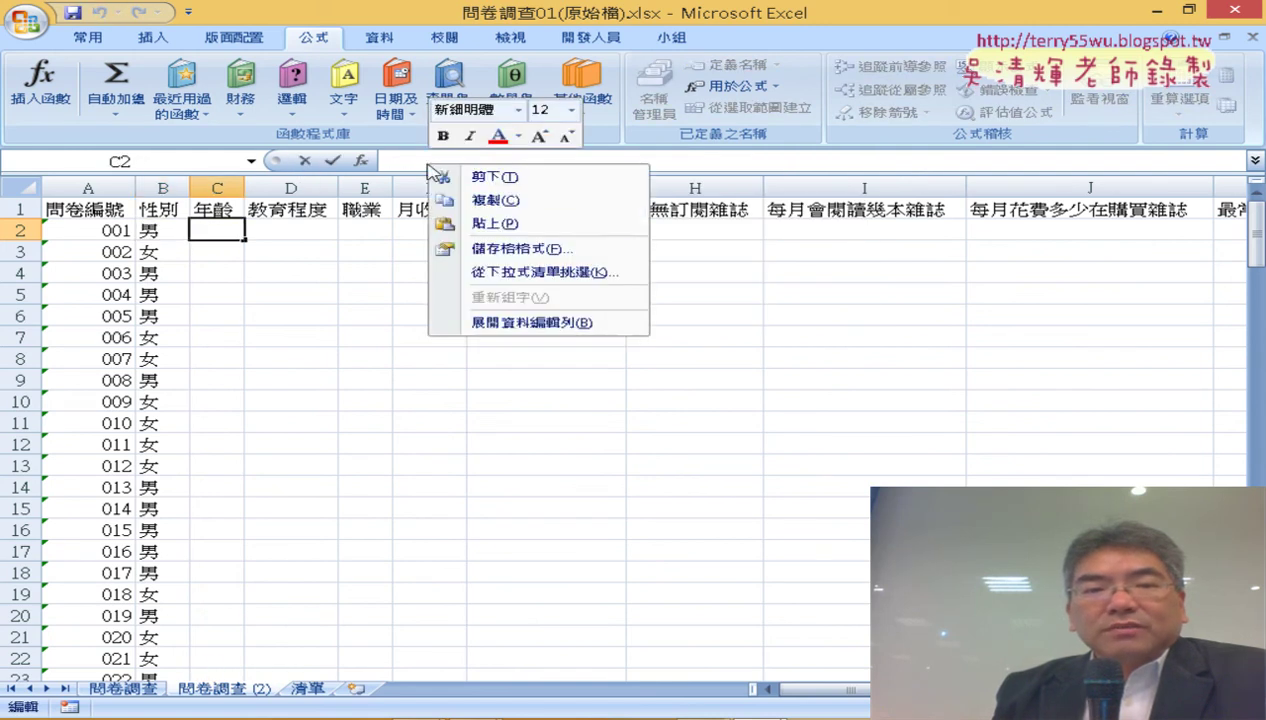
pyautogui.click(497, 223)
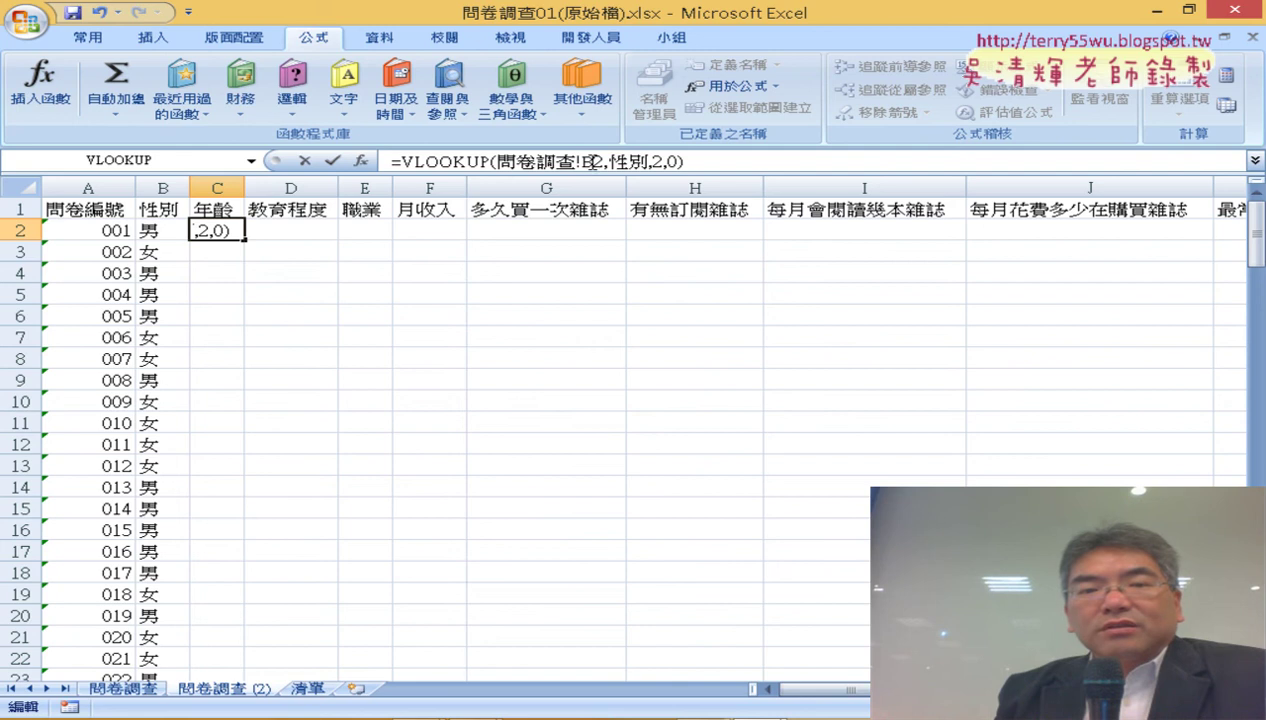
# Change C2 to =VLOOKUP(問卷調查!C2,年齡,2,0), autofit column C and fill it down.
pyautogui.click(587, 161)
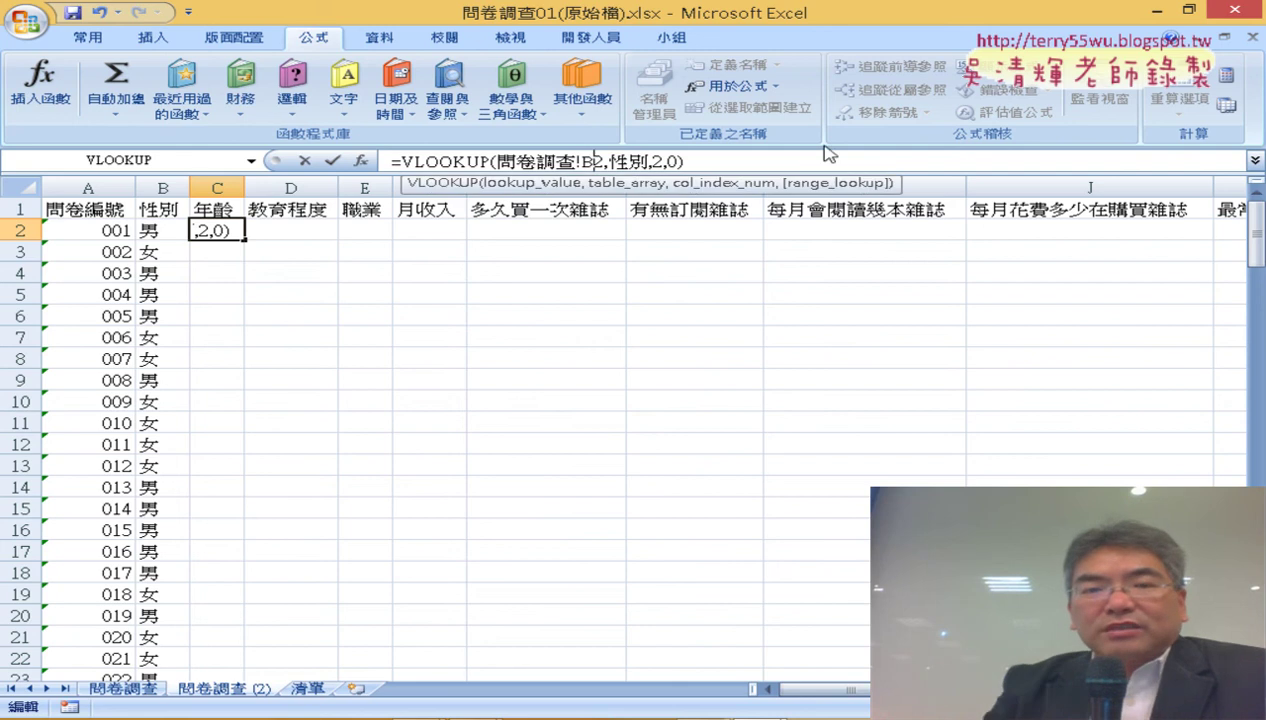
pyautogui.press('BackSpace')
pyautogui.write('C')
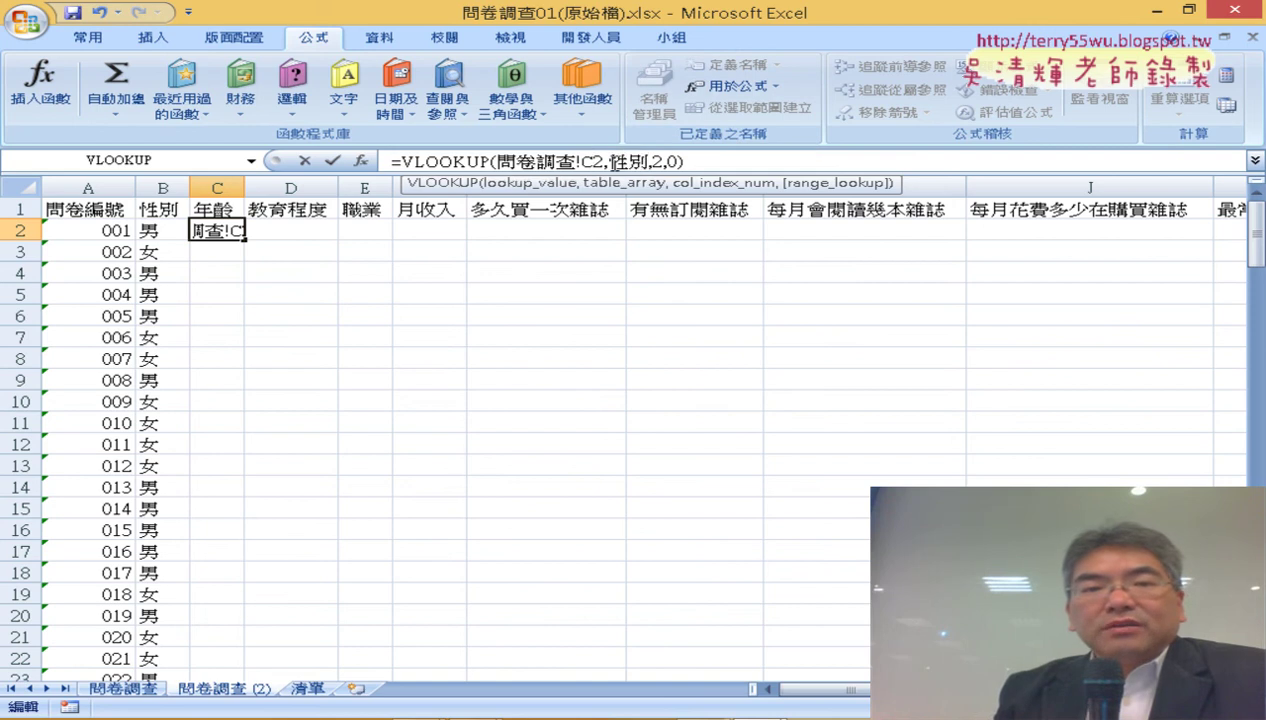
pyautogui.doubleClick(622, 161)
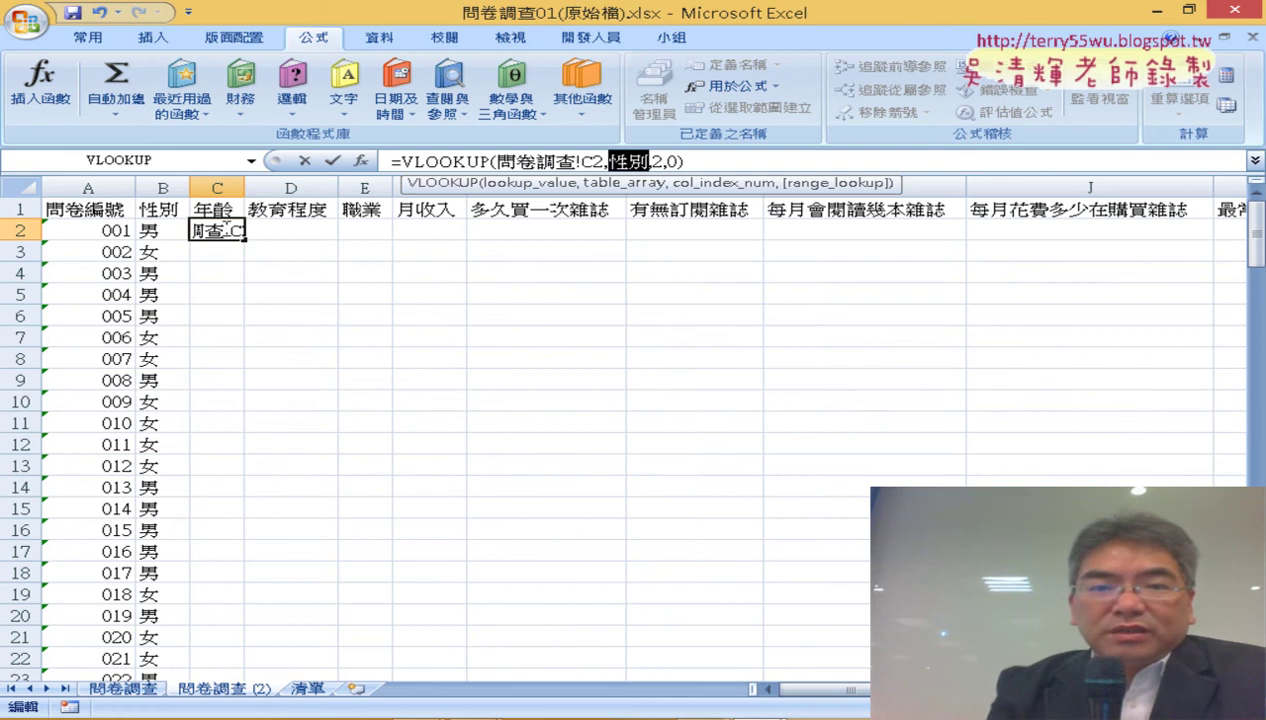
pyautogui.press('Delete')
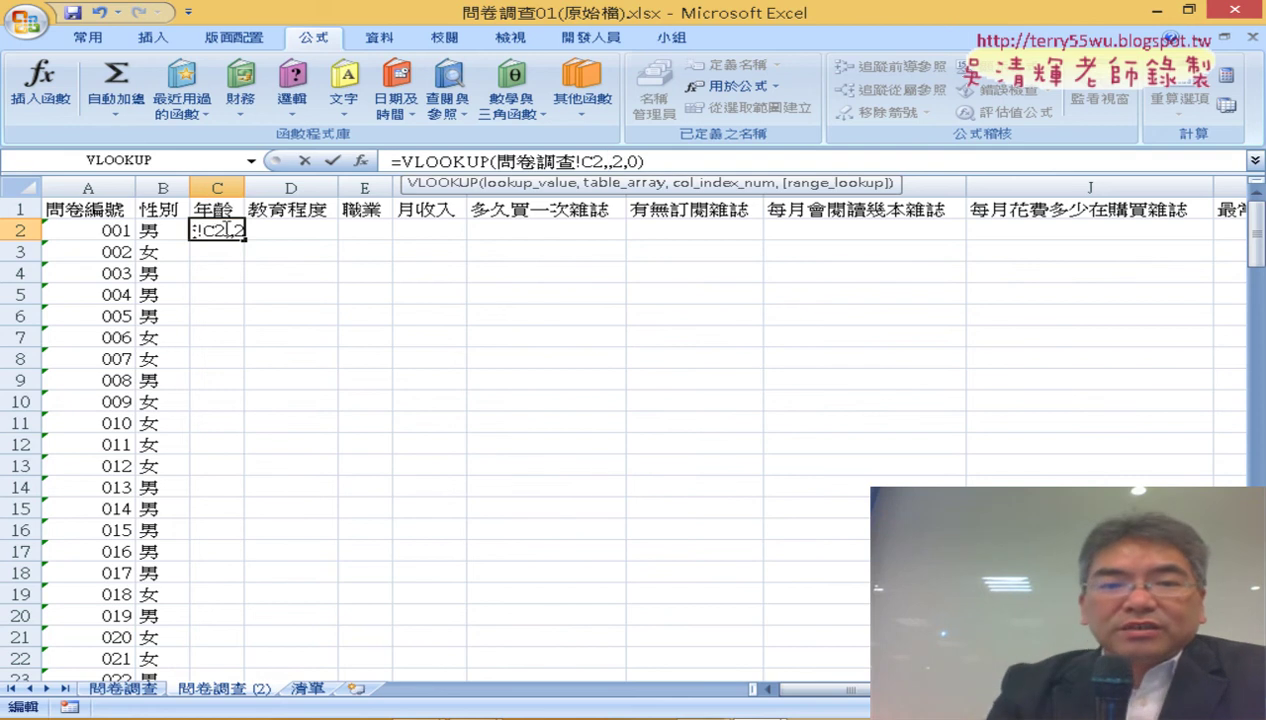
pyautogui.press('F3')
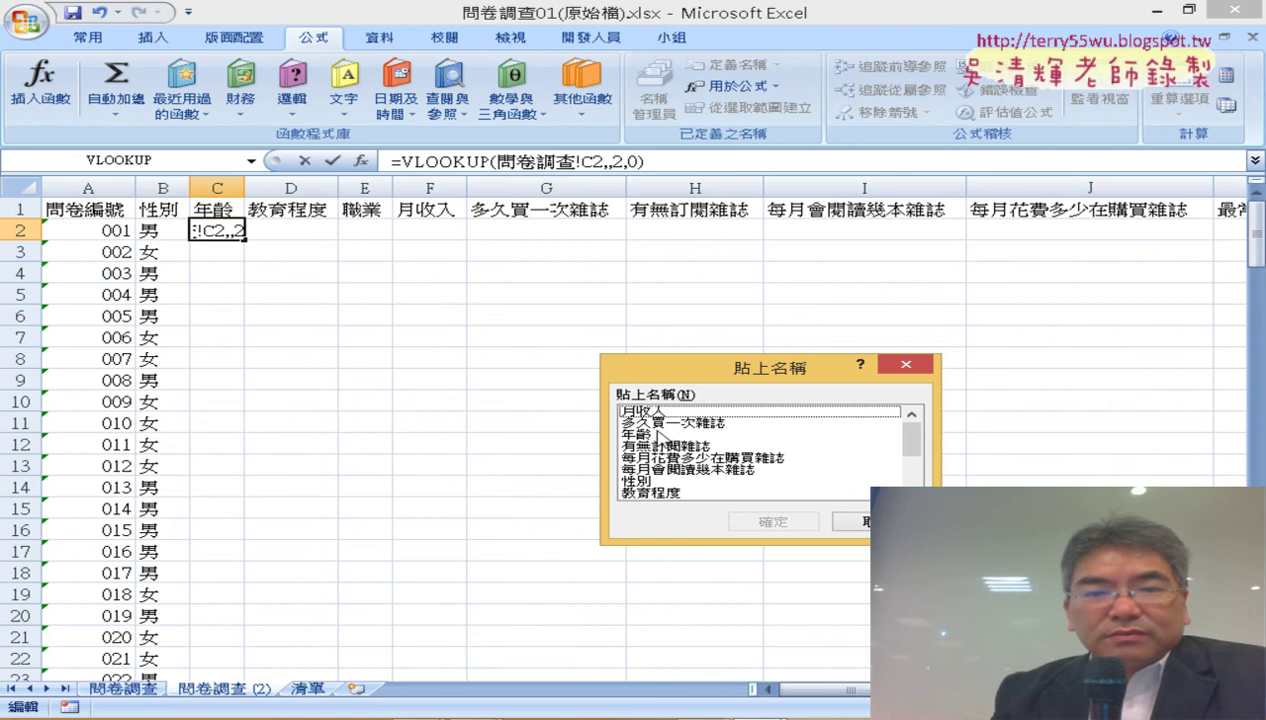
pyautogui.doubleClick(656, 435)
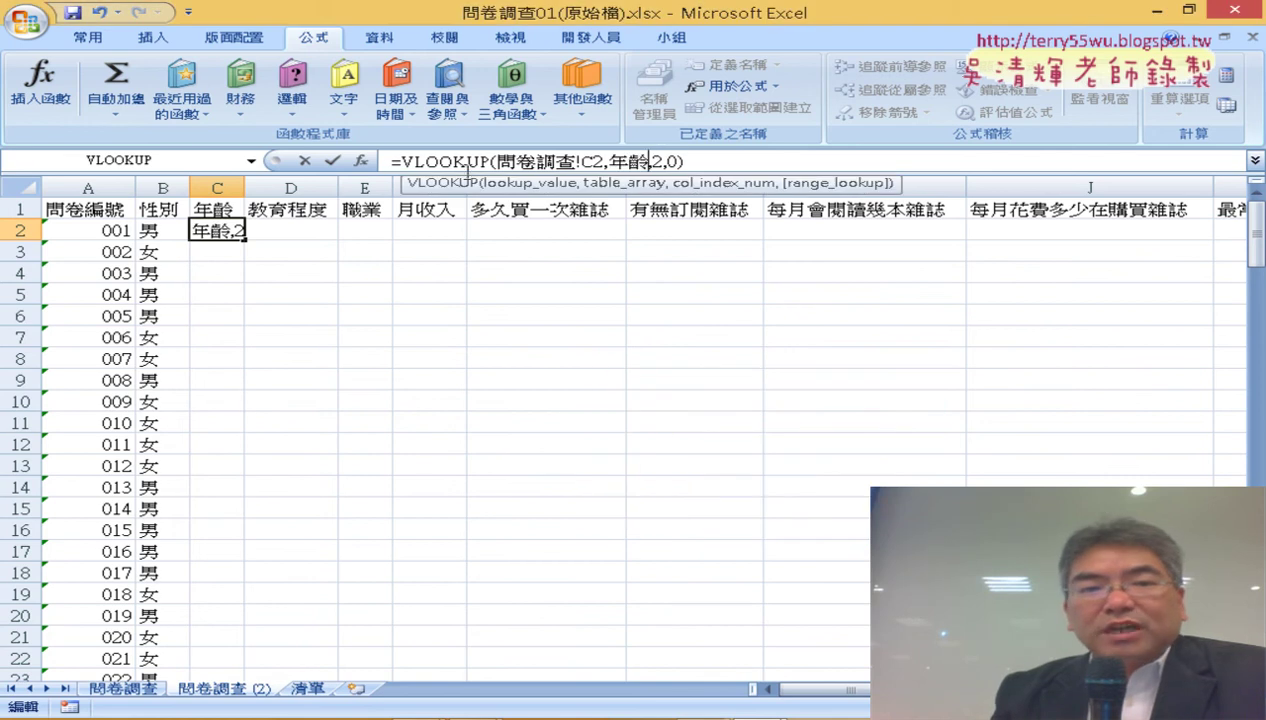
pyautogui.click(336, 163)
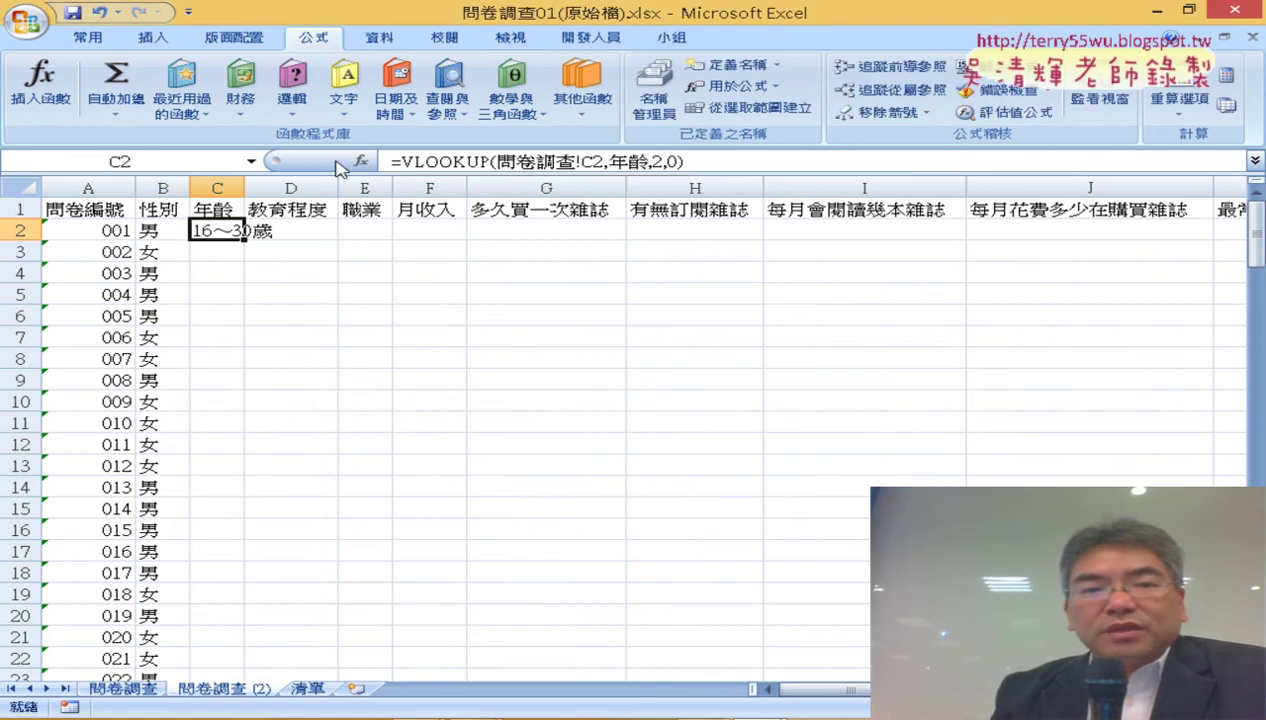
pyautogui.doubleClick(245, 187)
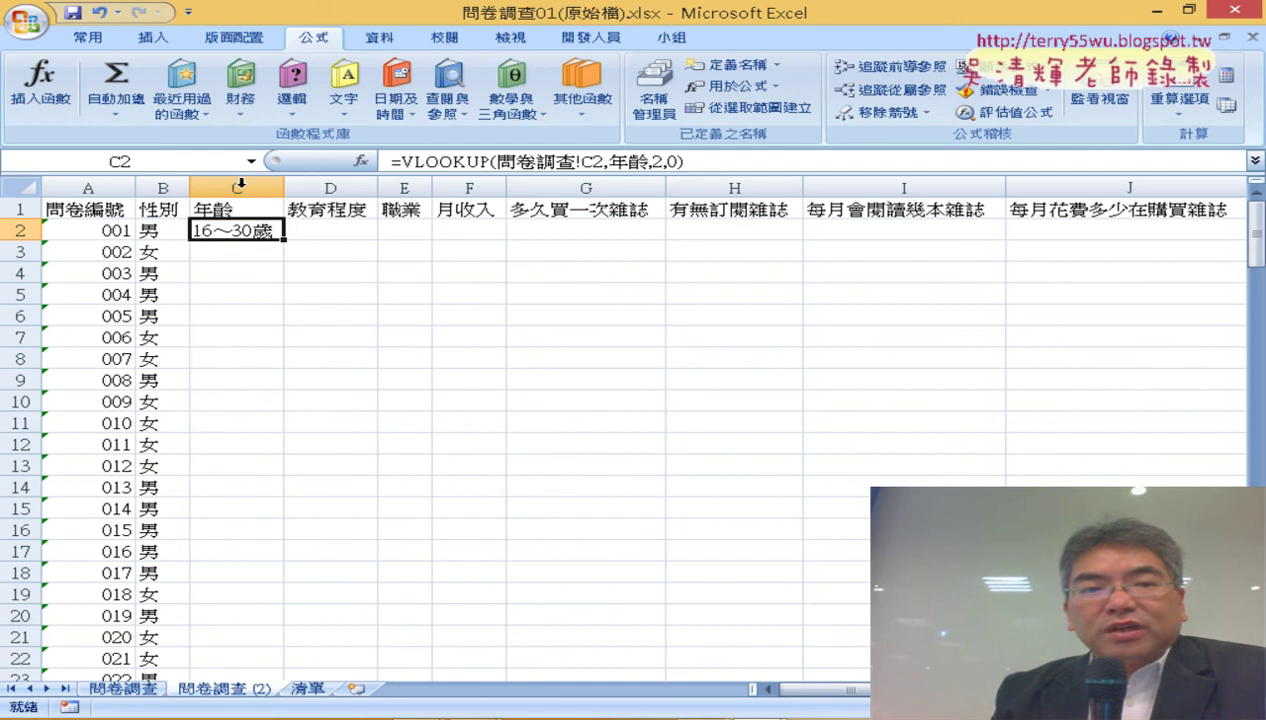
pyautogui.doubleClick(284, 238)
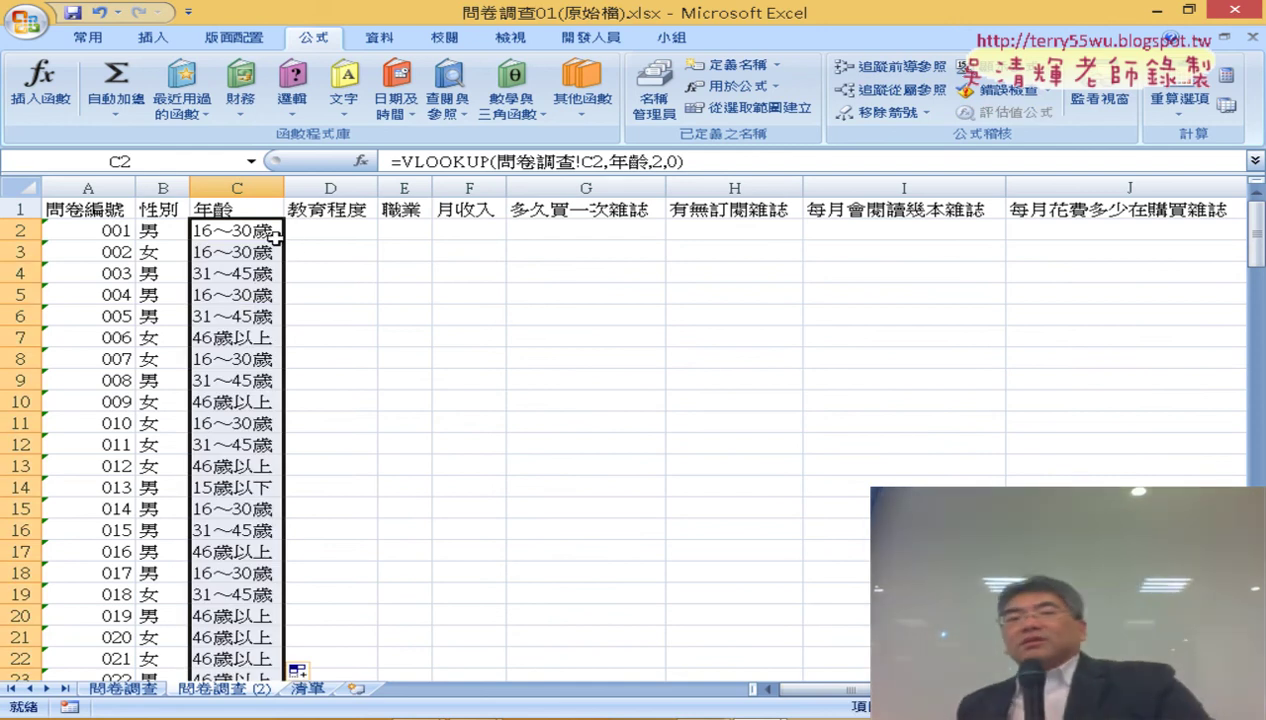
# Paste the copied VLOOKUP formula into cell D2 under 教育程度.
pyautogui.click(252, 228)
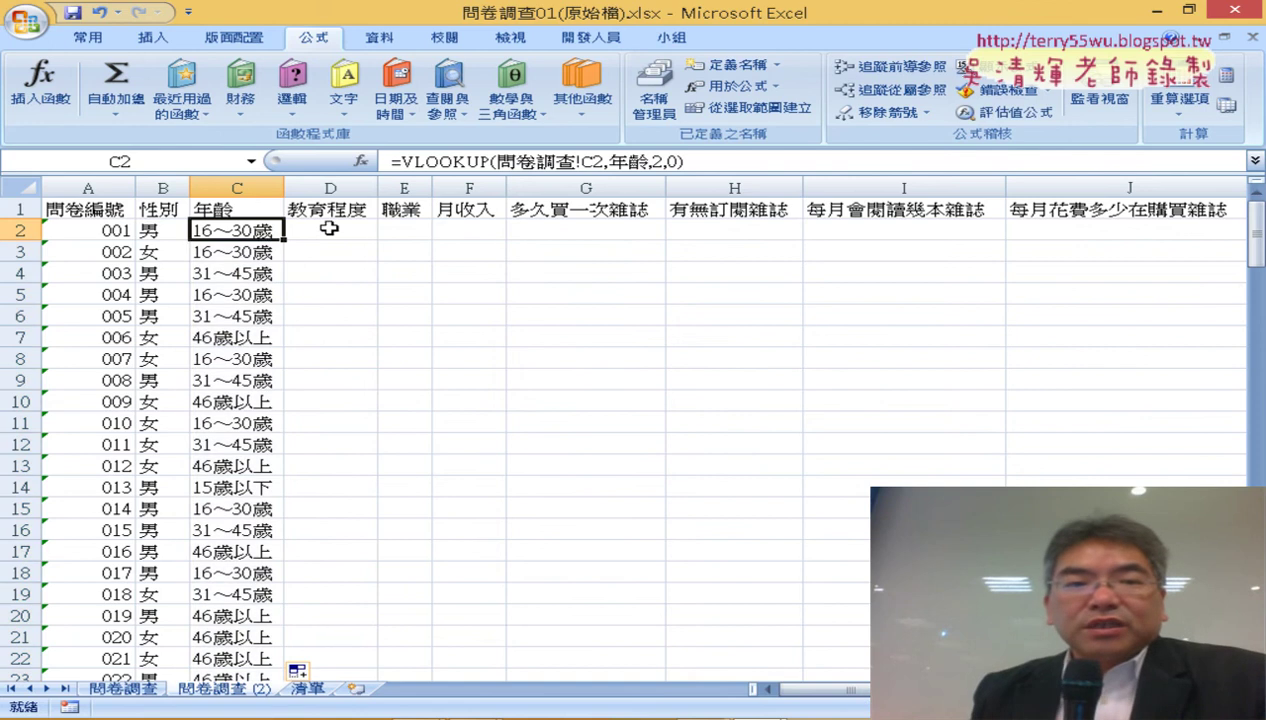
pyautogui.click(332, 229)
pyautogui.click(505, 161)
pyautogui.rightClick(500, 158)
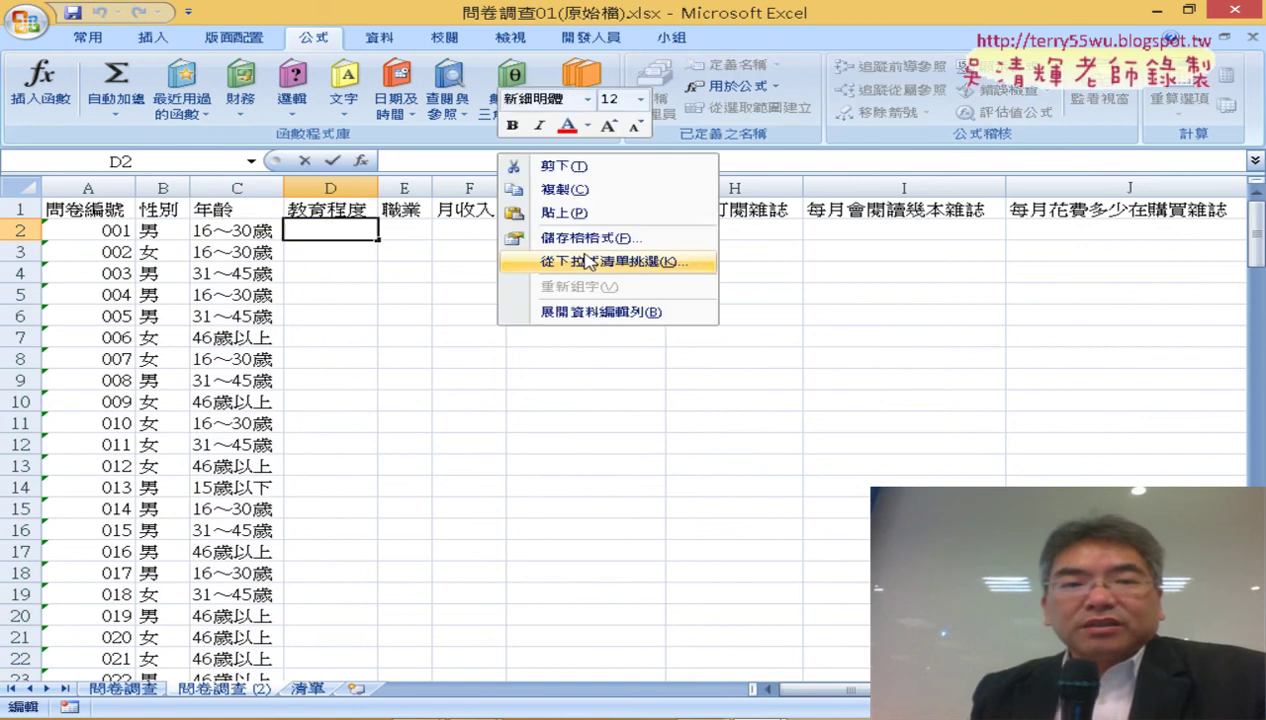
pyautogui.click(565, 212)
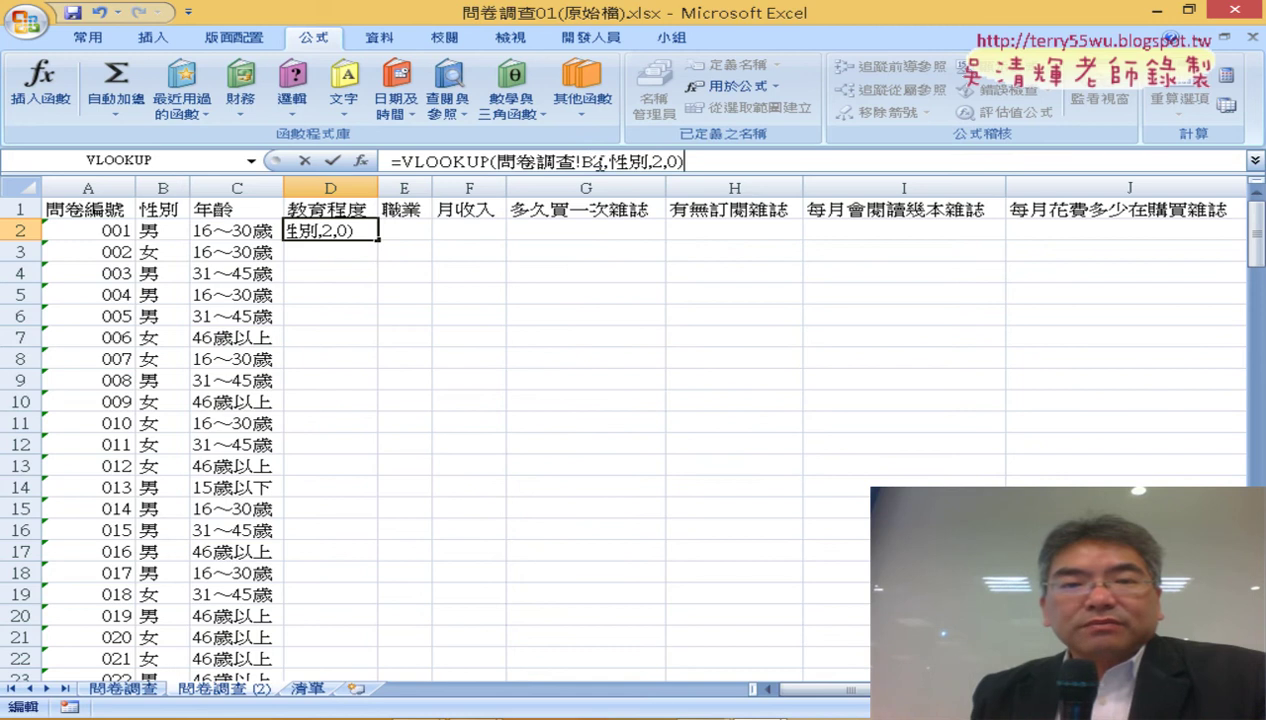
# Change D2 to =VLOOKUP(問卷調查!D2,教育程度,2,0) and fill it down column D.
pyautogui.click(596, 161)
pyautogui.press('BackSpace')
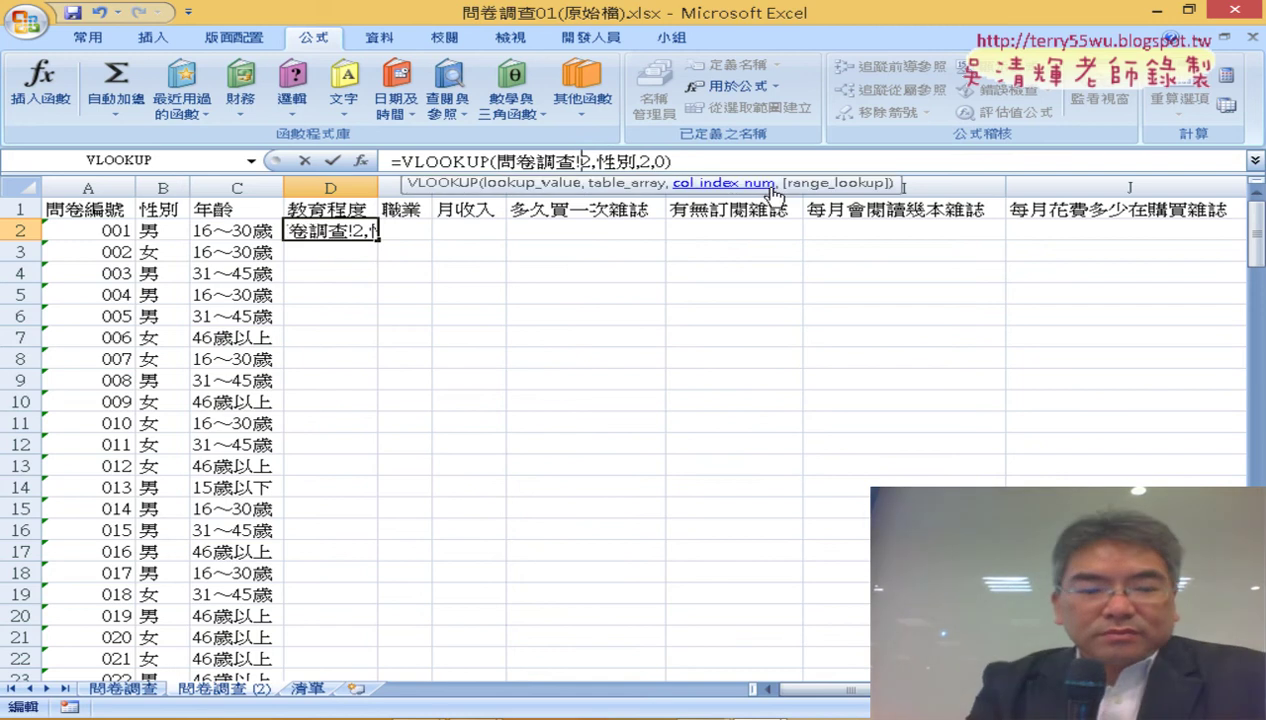
pyautogui.write('D')
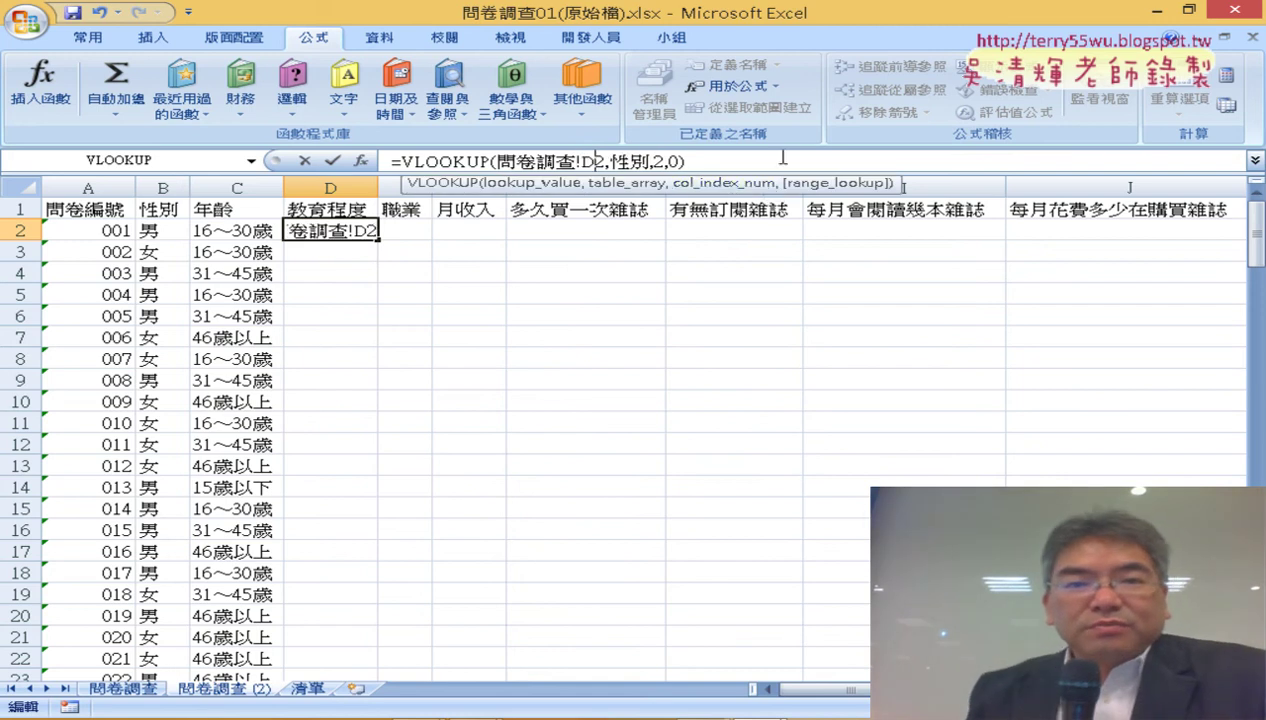
pyautogui.moveTo(611, 161); pyautogui.dragTo(645, 161)
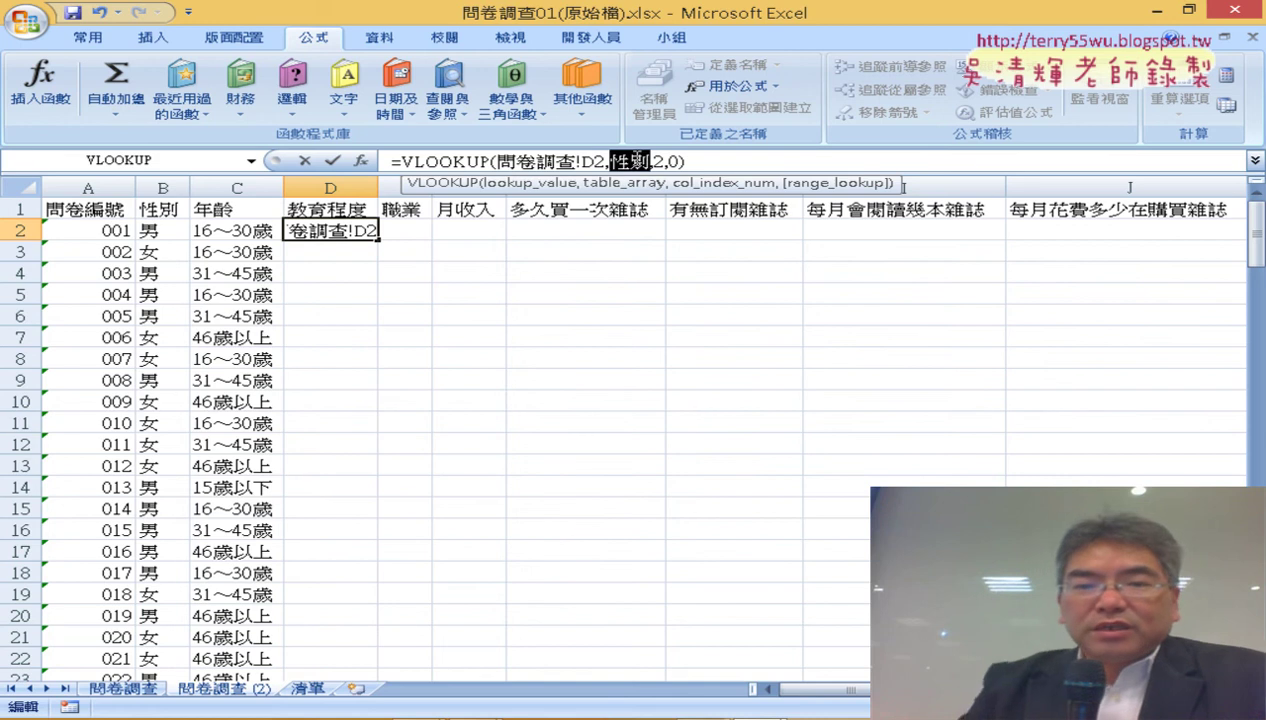
pyautogui.press('Delete')
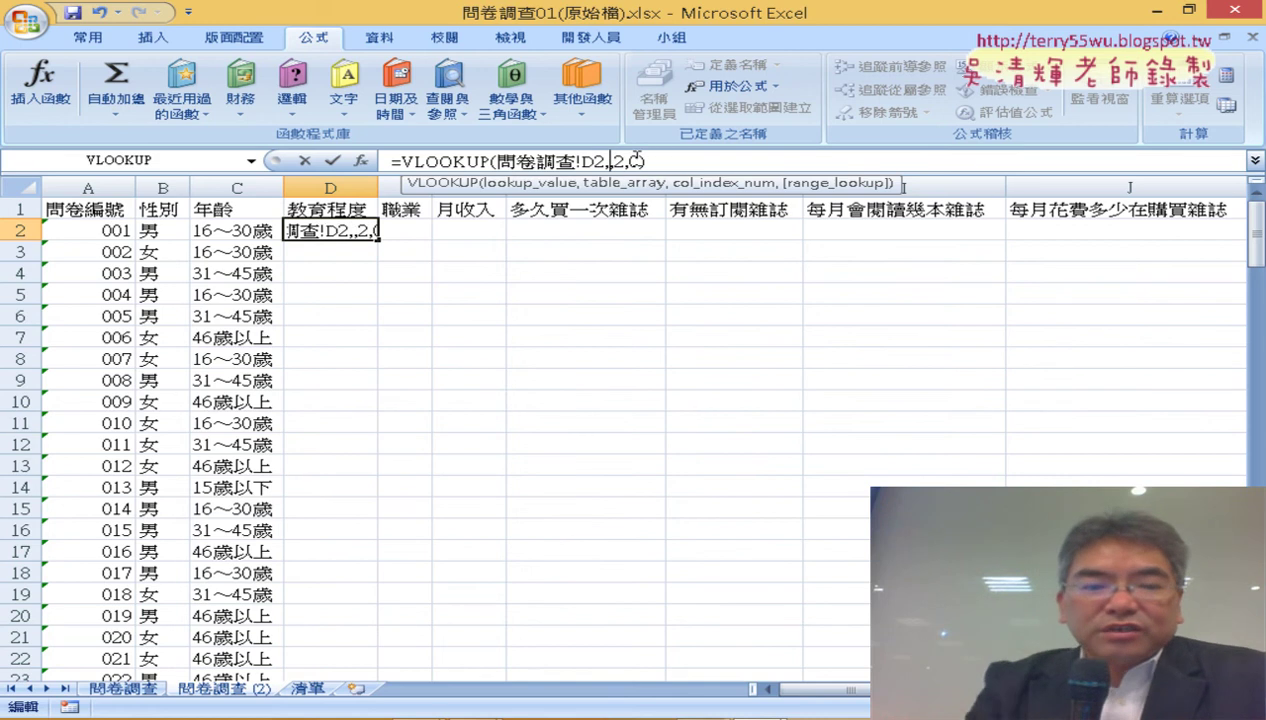
pyautogui.press('F3')
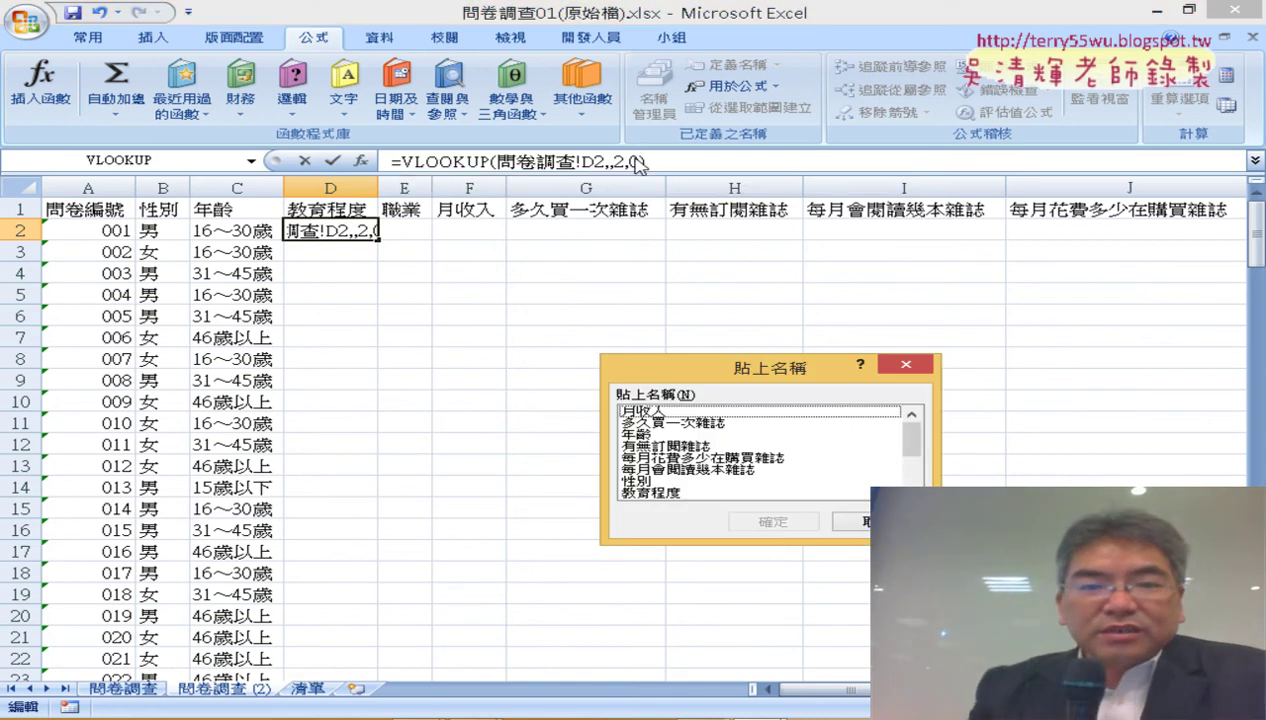
pyautogui.doubleClick(650, 493)
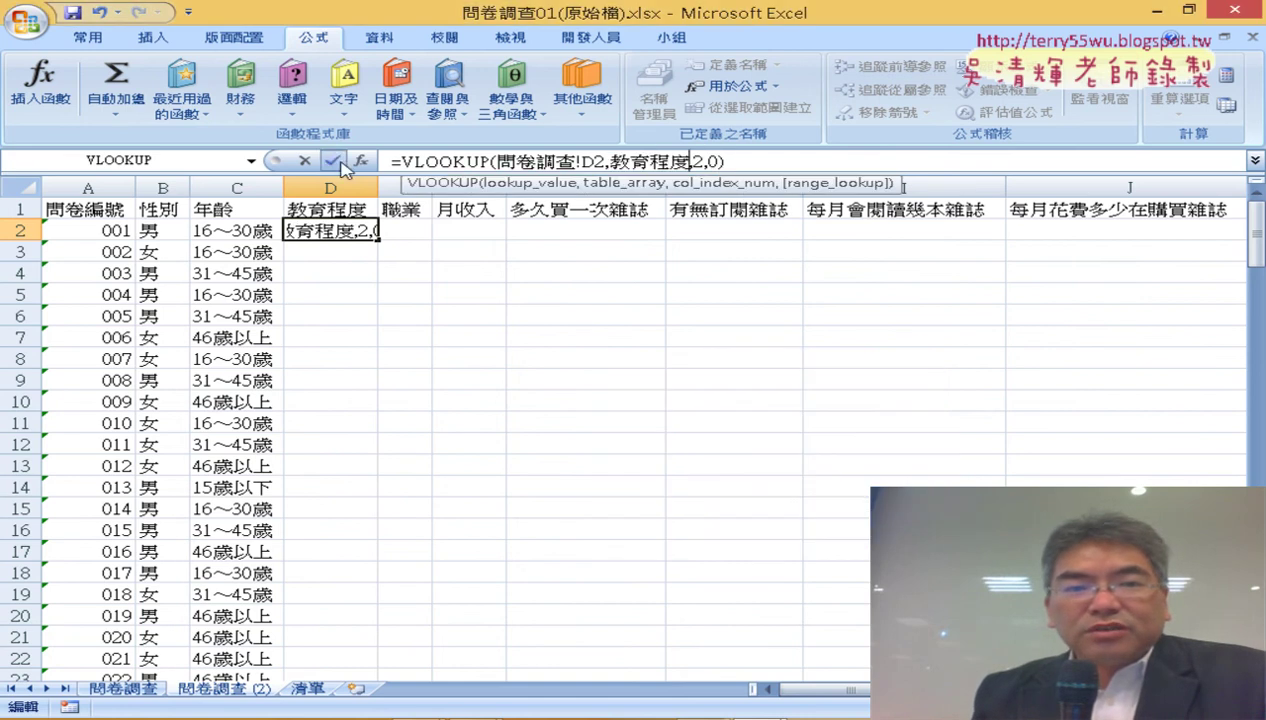
pyautogui.click(338, 162)
pyautogui.doubleClick(379, 241)
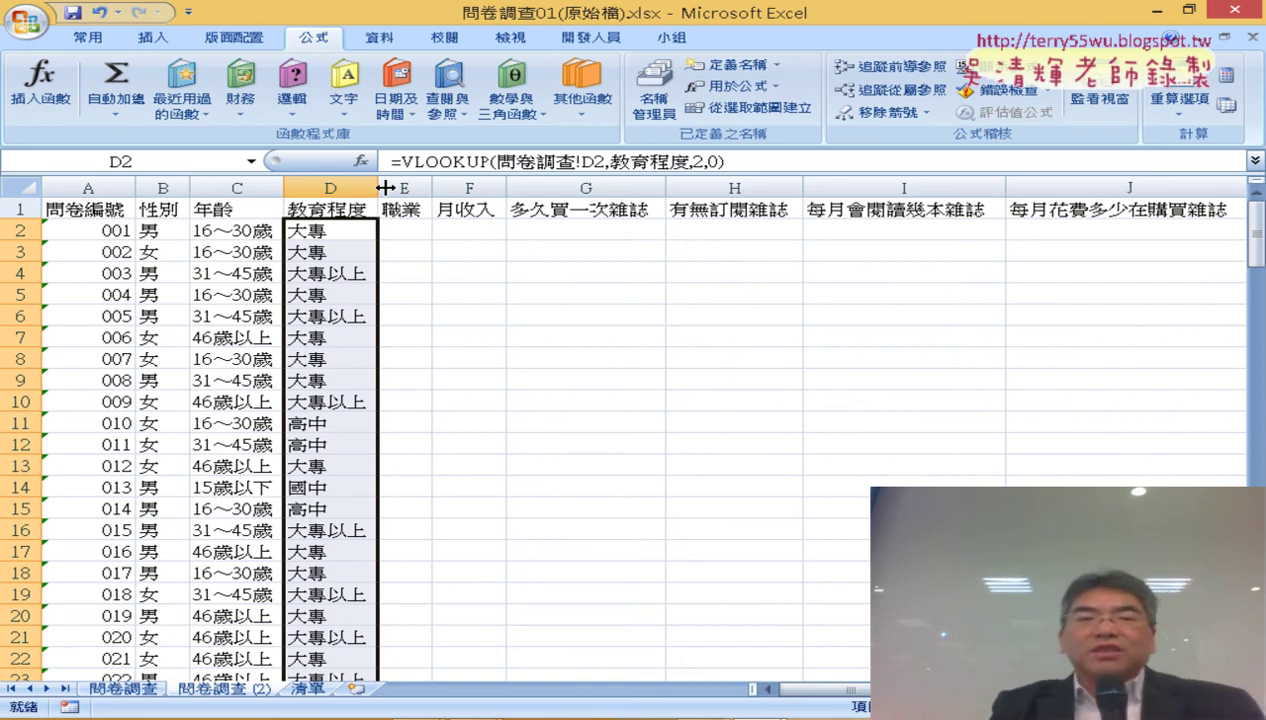
pyautogui.click(318, 224)
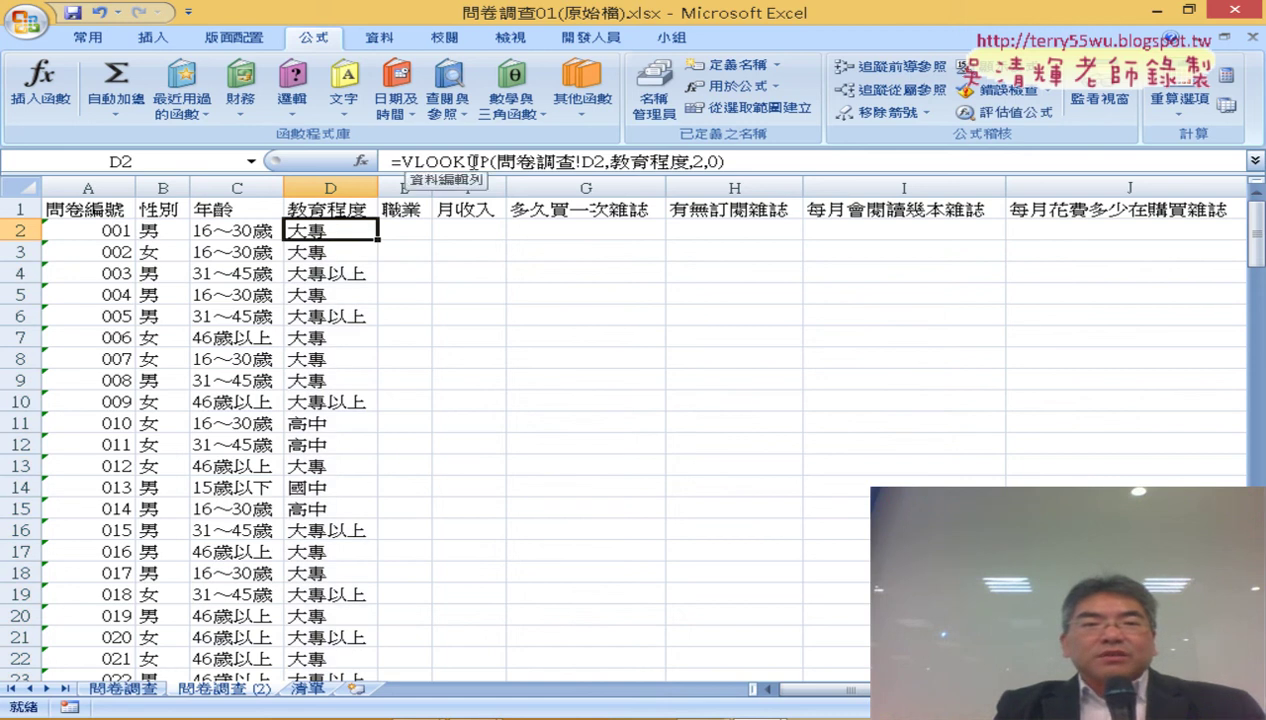
# Reopen D2's VLOOKUP in Function Arguments and mark the 教育程度 table argument and D1 header.
pyautogui.click(472, 162)
pyautogui.click(360, 160)
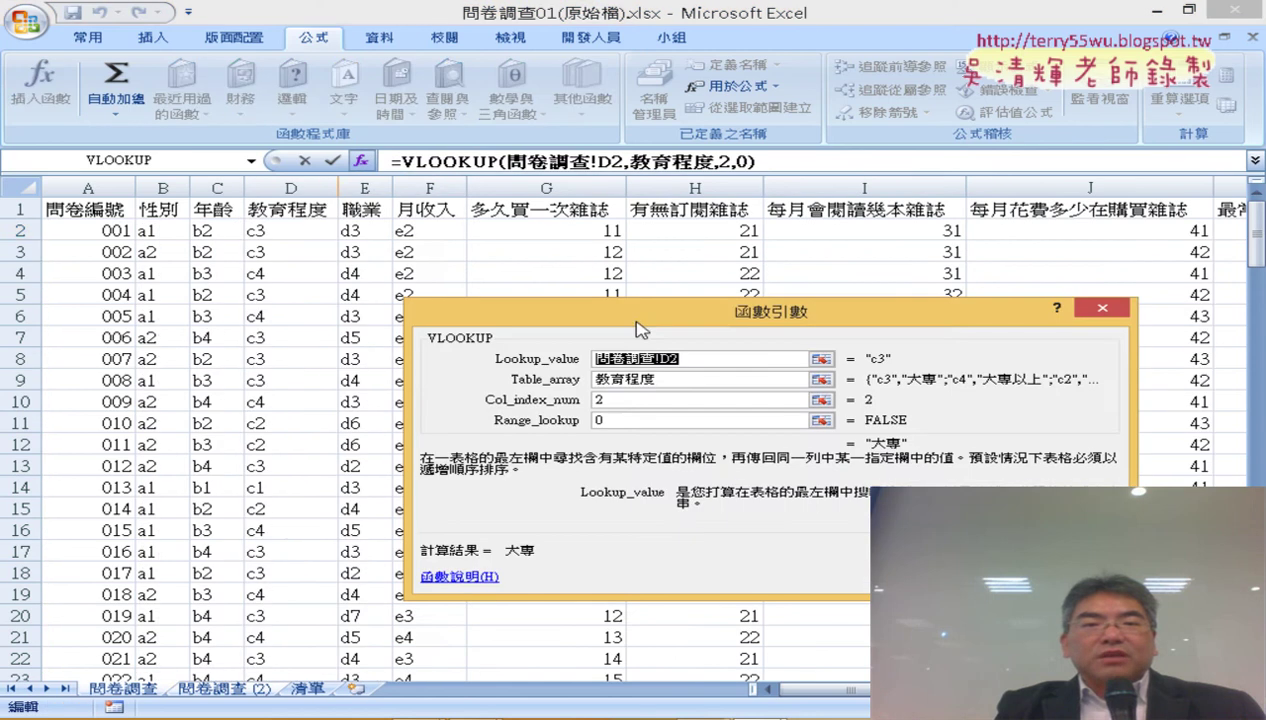
pyautogui.moveTo(652, 320); pyautogui.dragTo(524, 241)
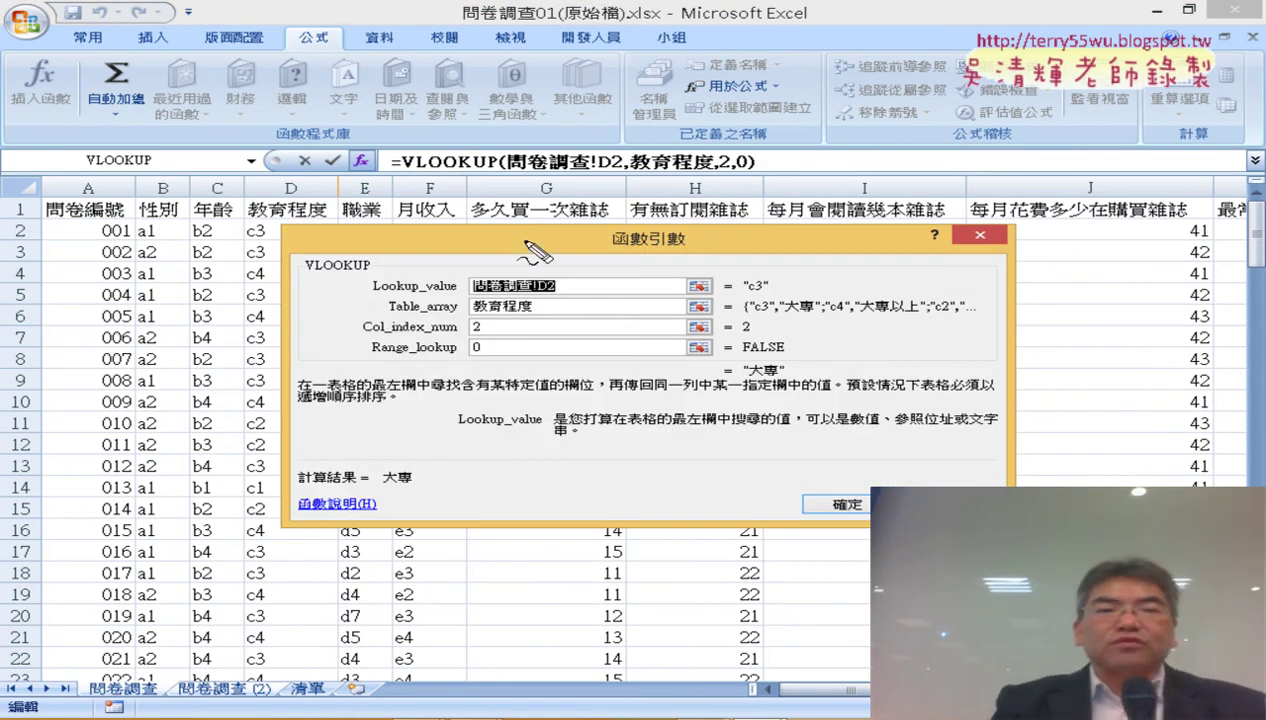
pyautogui.moveTo(470, 315); pyautogui.dragTo(555, 322)
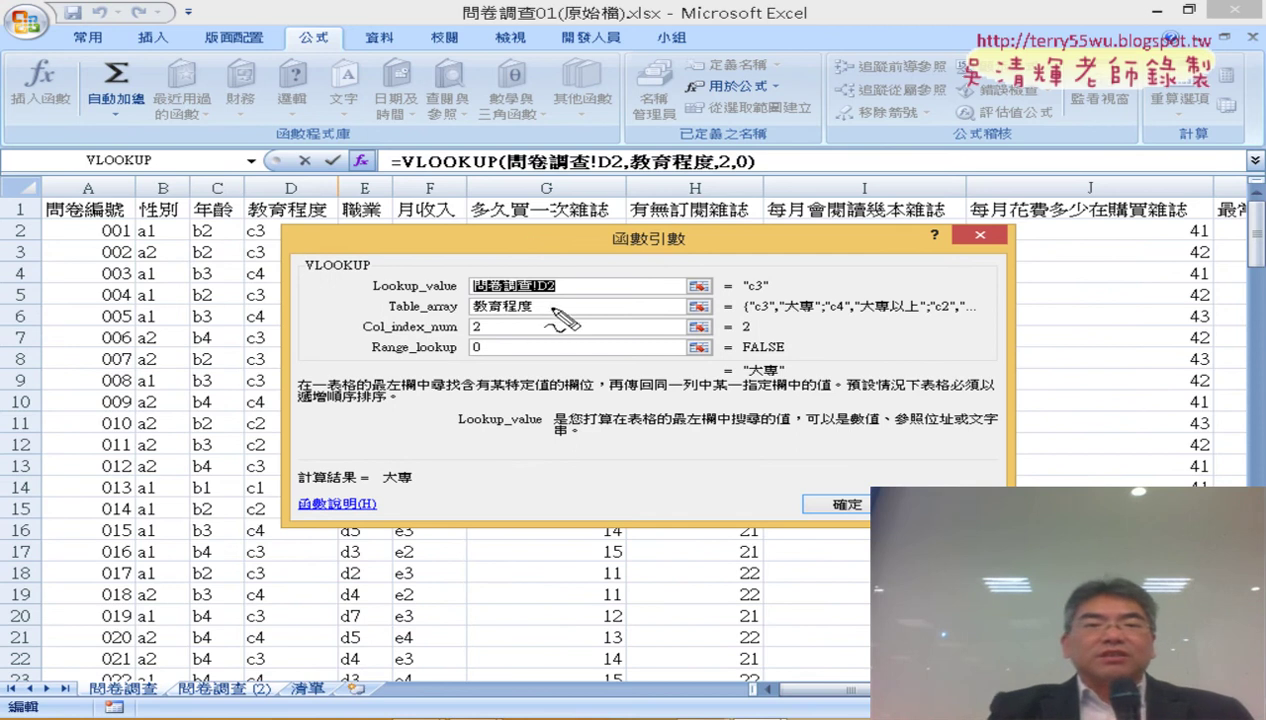
pyautogui.moveTo(478, 320); pyautogui.dragTo(560, 318)
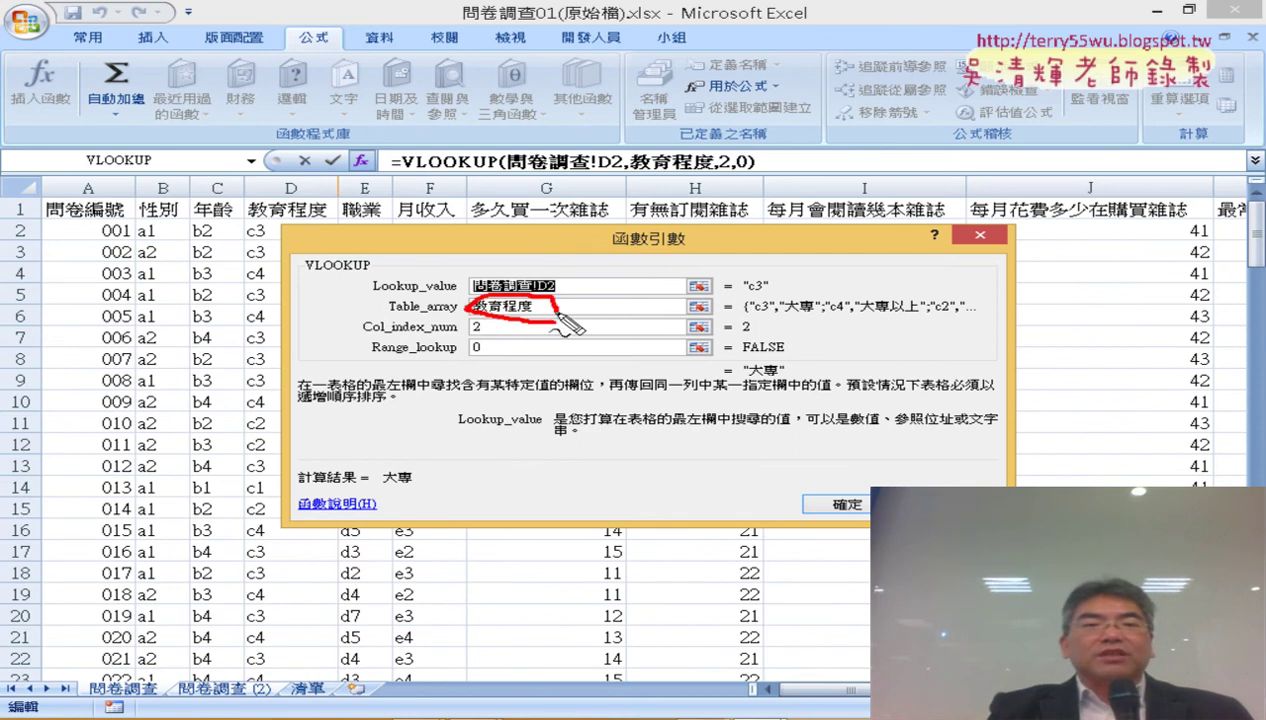
pyautogui.moveTo(380, 326); pyautogui.dragTo(465, 315)
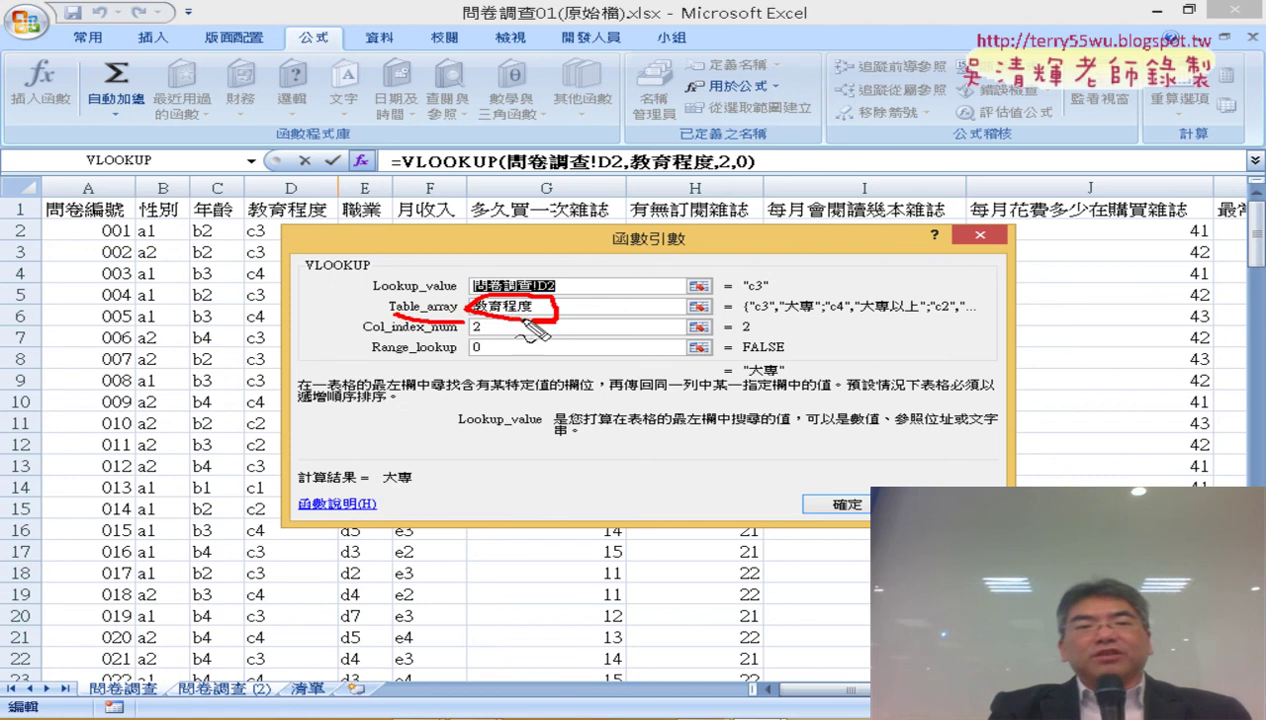
pyautogui.moveTo(340, 228)
pyautogui.mouseDown()
pyautogui.moveTo(318, 198)
pyautogui.moveTo(550, 285)
pyautogui.moveTo(575, 280)
pyautogui.mouseUp()
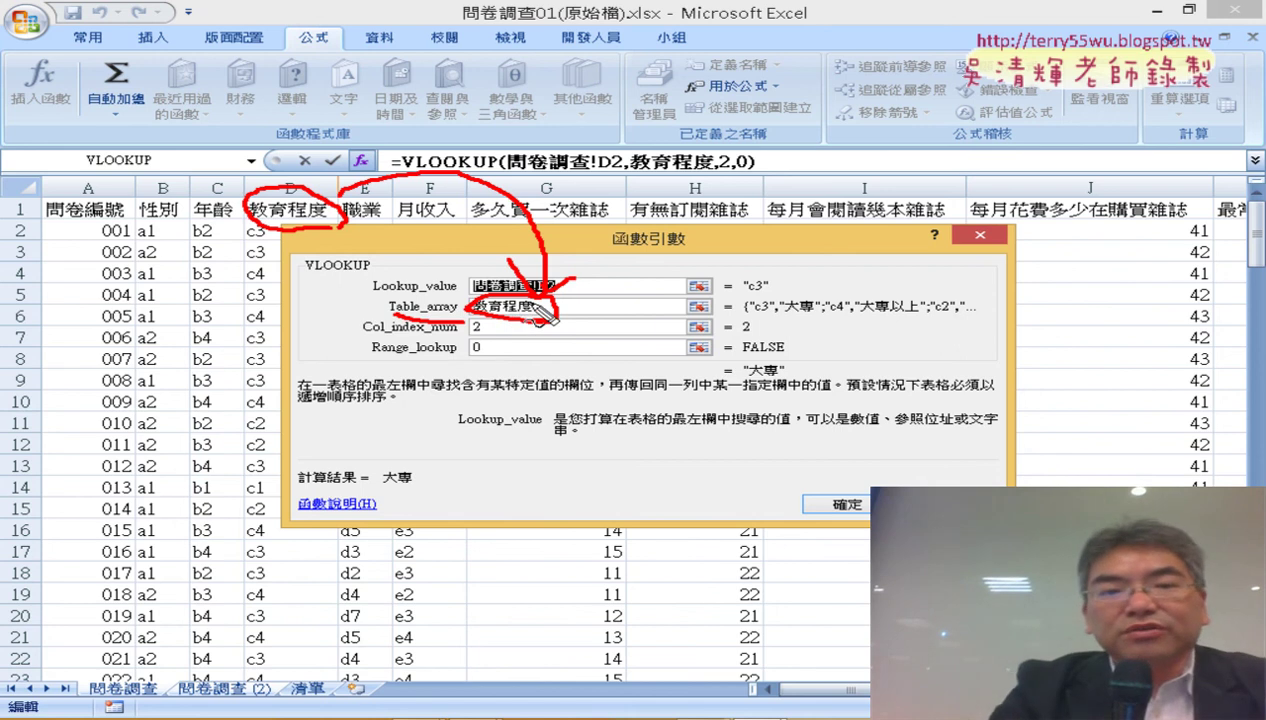
pyautogui.press('Escape')
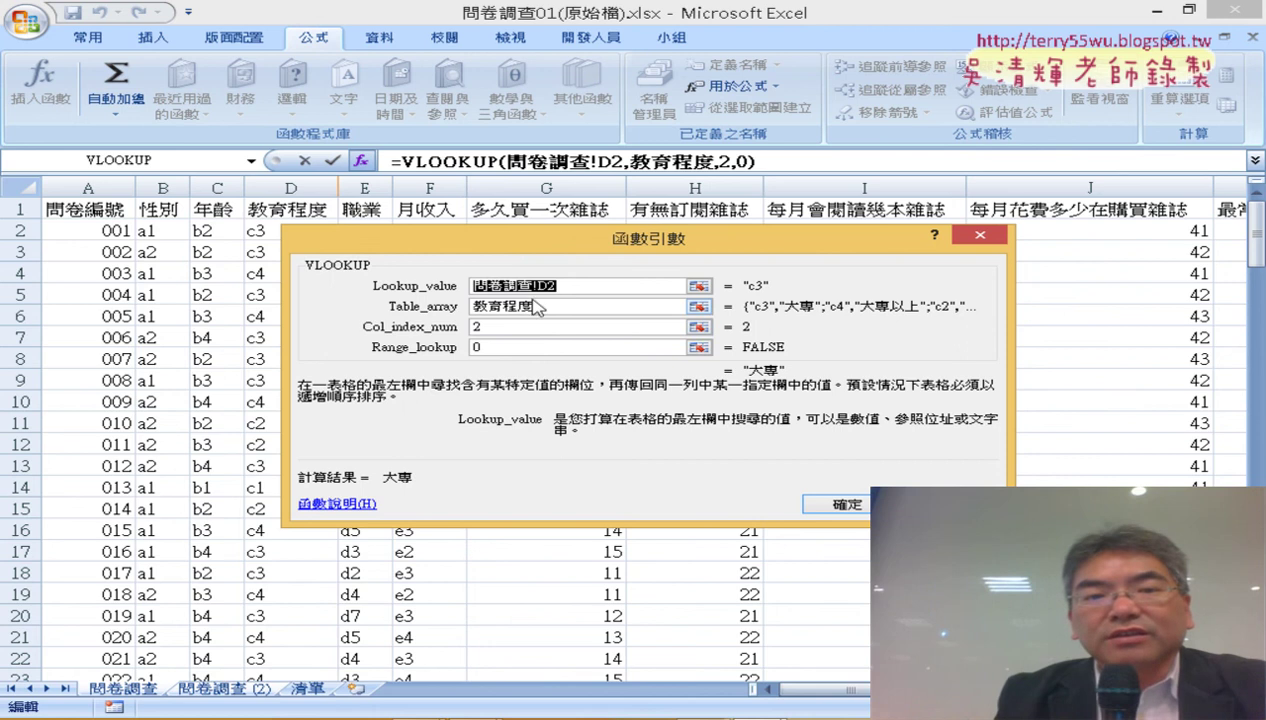
# Relate the 教育程度 range to the column number argument, then select the Table_array entry.
pyautogui.click(553, 310)
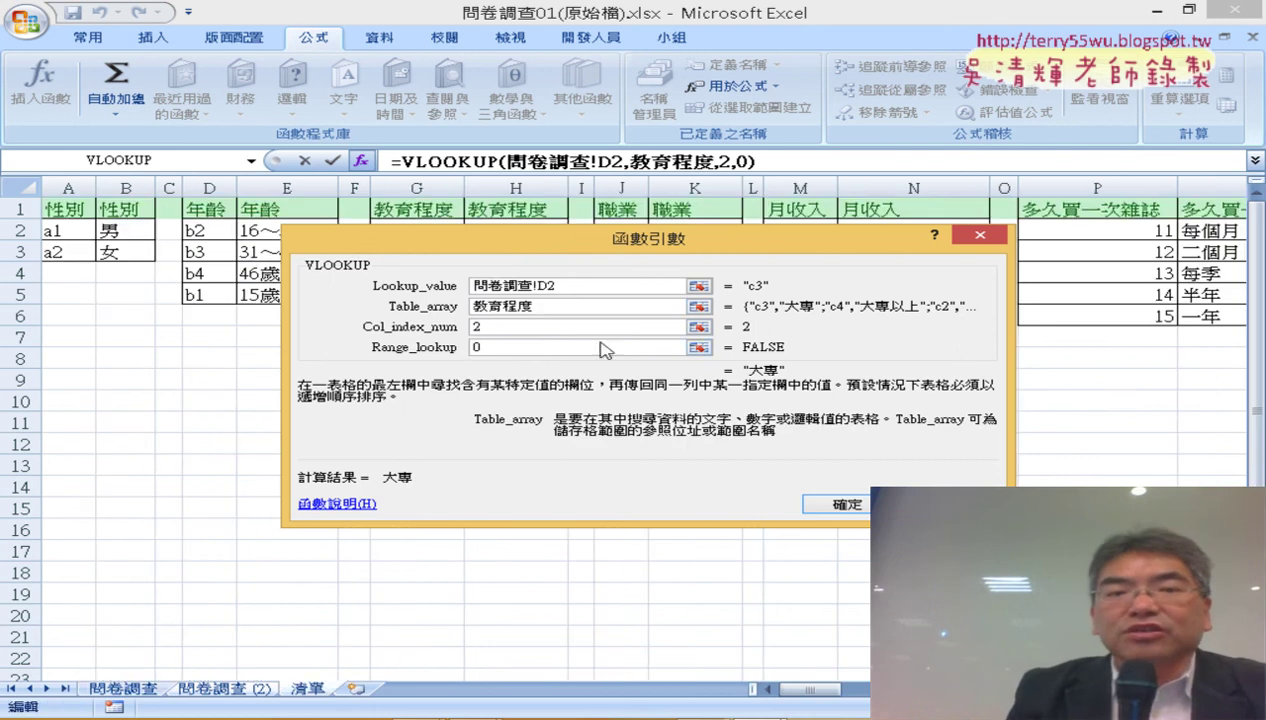
pyautogui.click(502, 326)
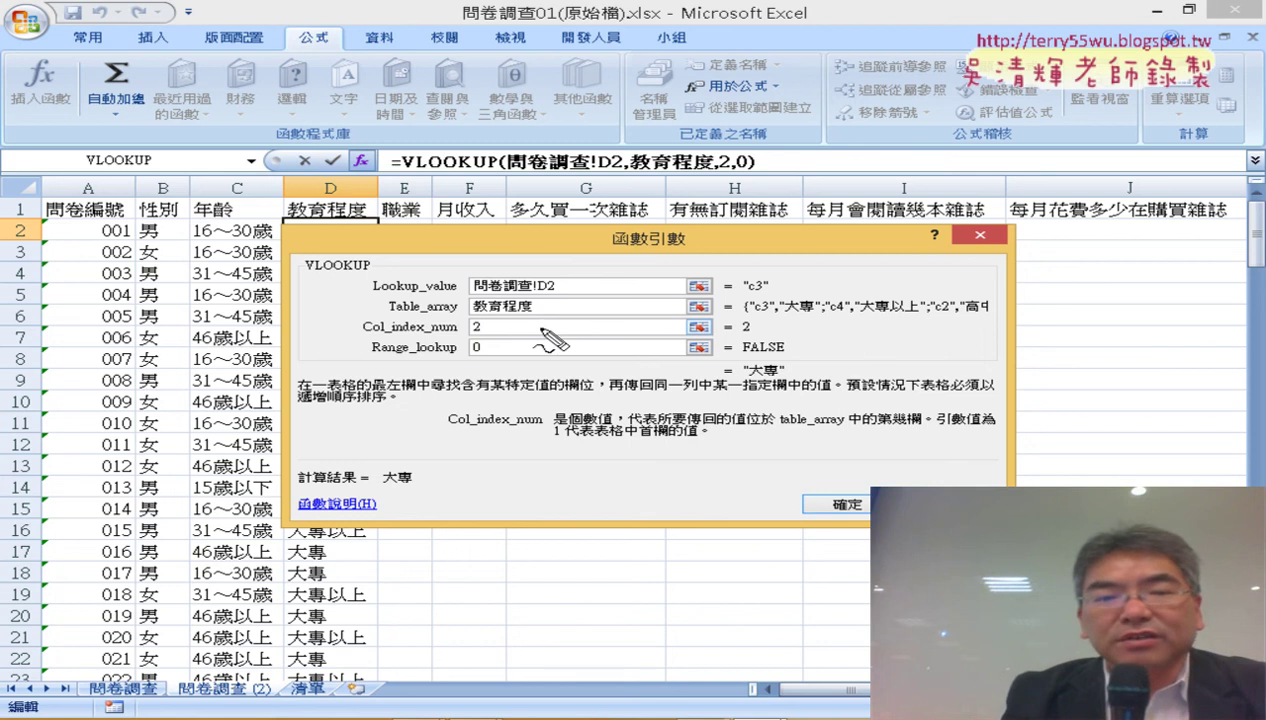
pyautogui.moveTo(548, 300)
pyautogui.mouseDown()
pyautogui.moveTo(680, 313)
pyautogui.moveTo(698, 337)
pyautogui.mouseUp()
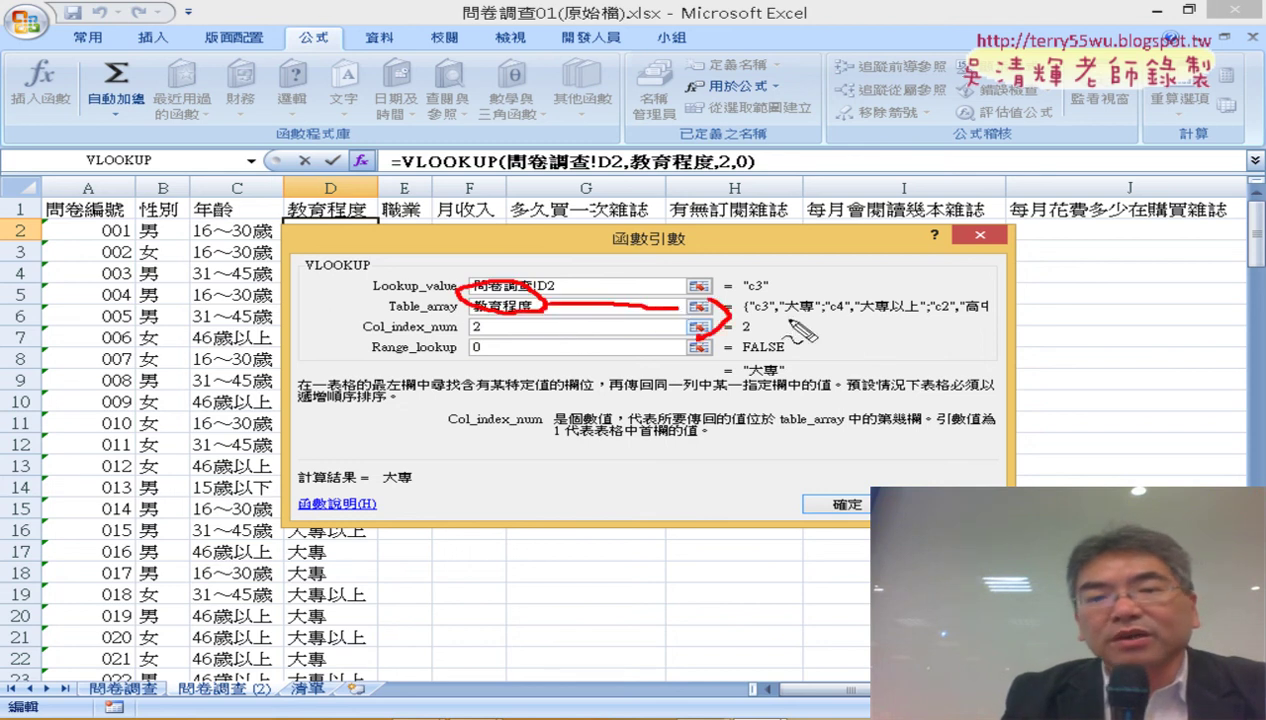
pyautogui.moveTo(774, 323); pyautogui.dragTo(944, 291)
pyautogui.press('Escape')
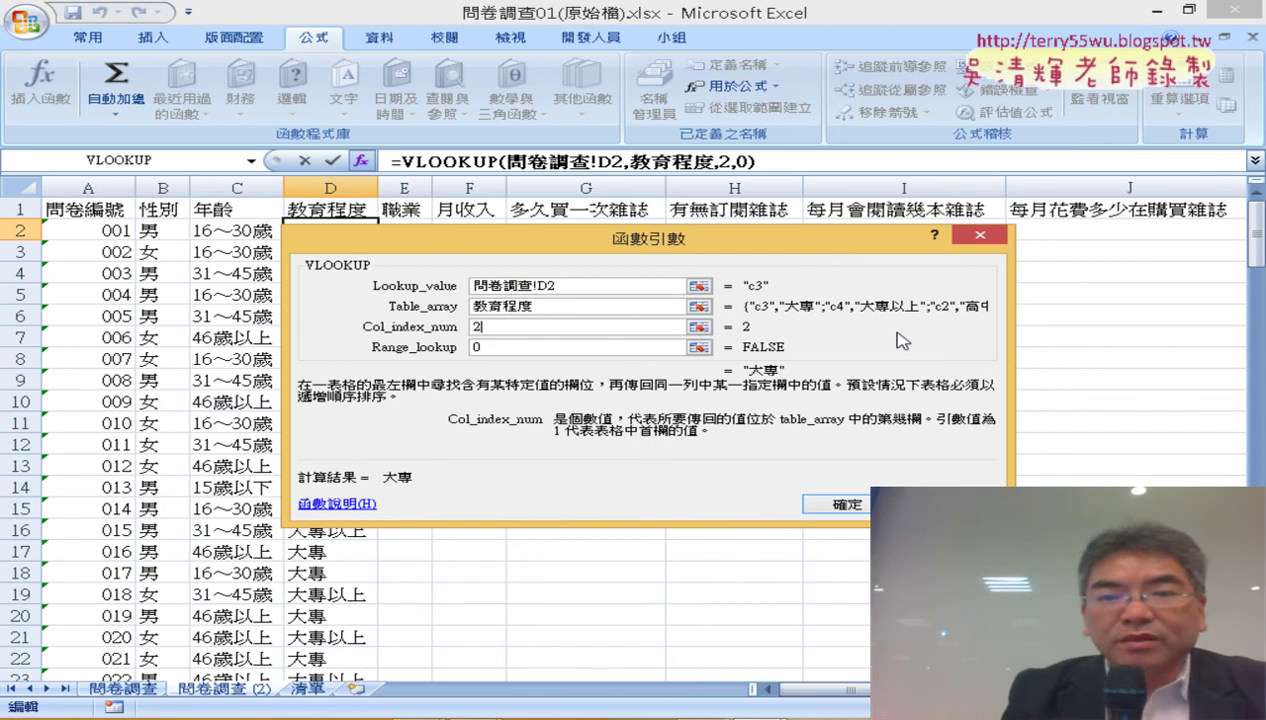
pyautogui.hotkey('ctrl', '2')
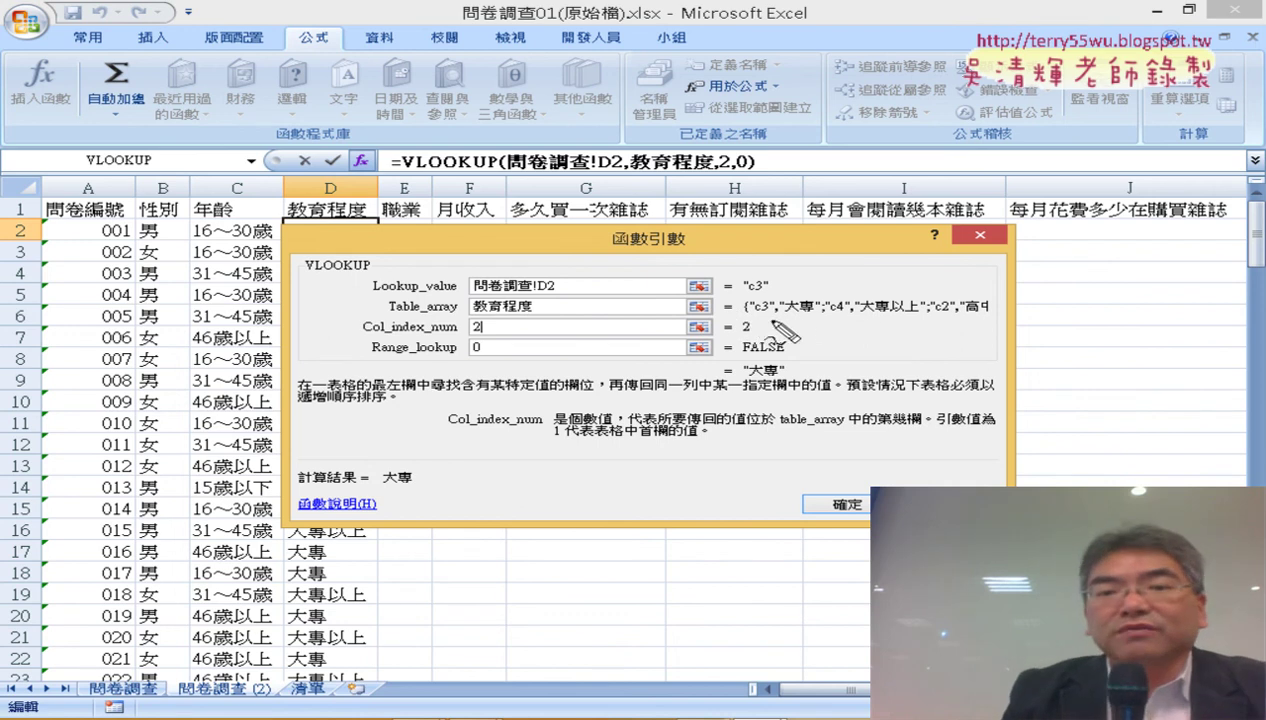
pyautogui.moveTo(745, 328); pyautogui.dragTo(996, 319)
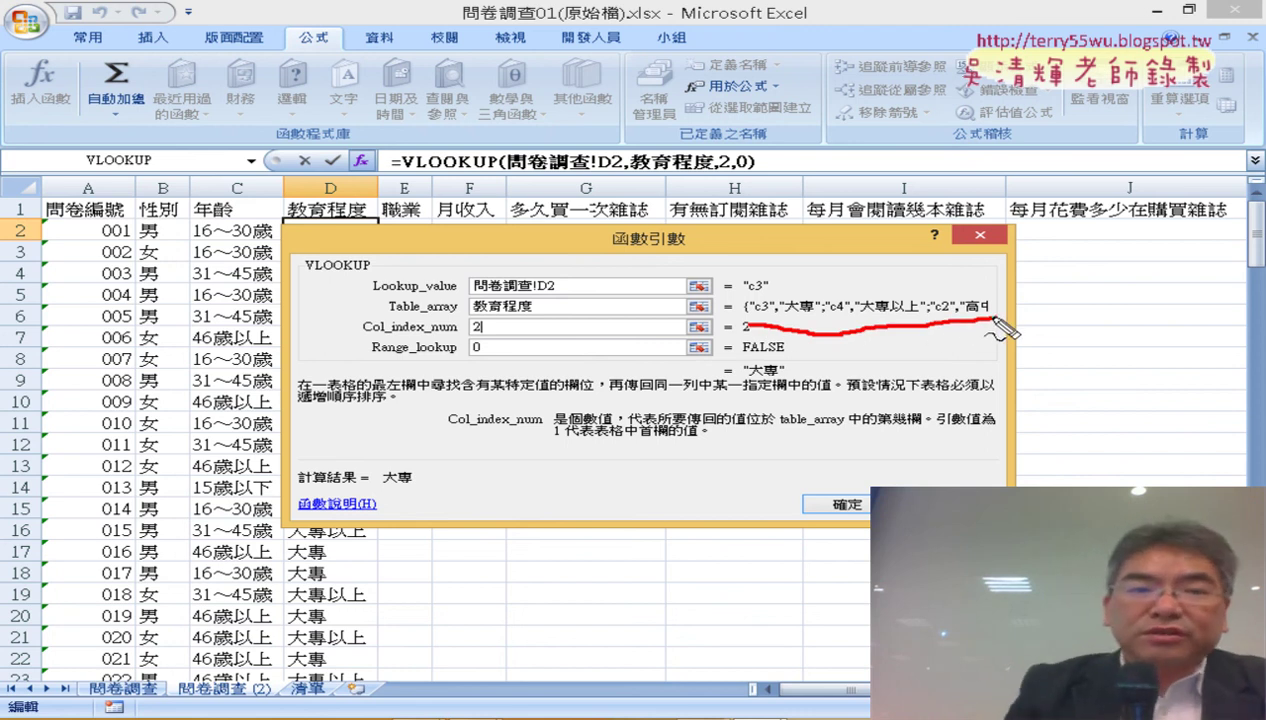
pyautogui.press('Escape')
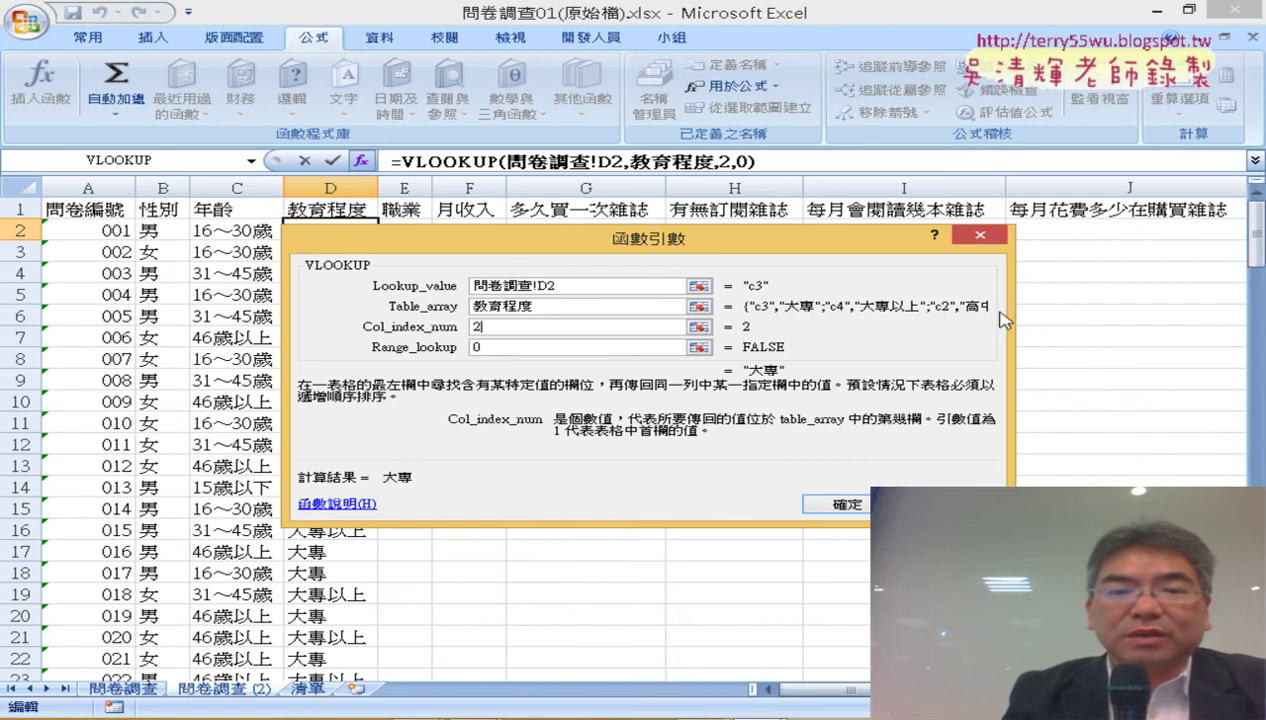
pyautogui.hotkey('shift', 'Tab')
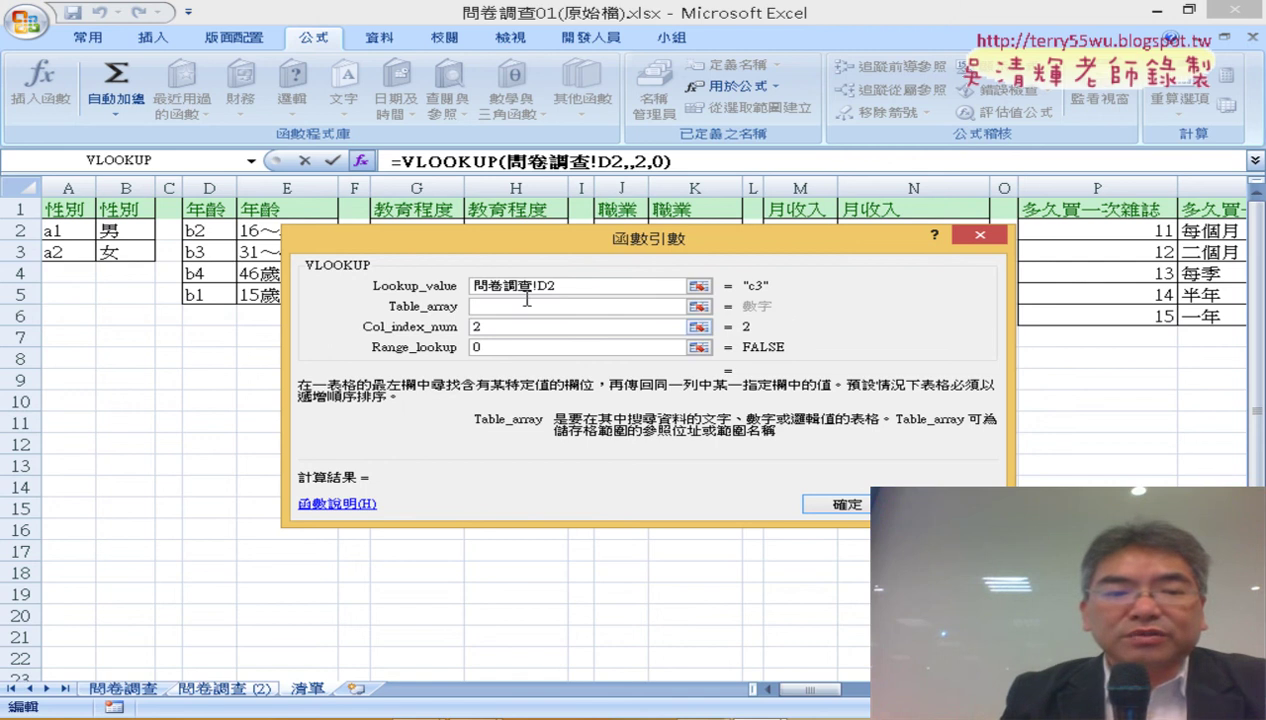
# Enter header cell D1 as the table array, which makes the lookup return #VALUE!
pyautogui.click(220, 690)
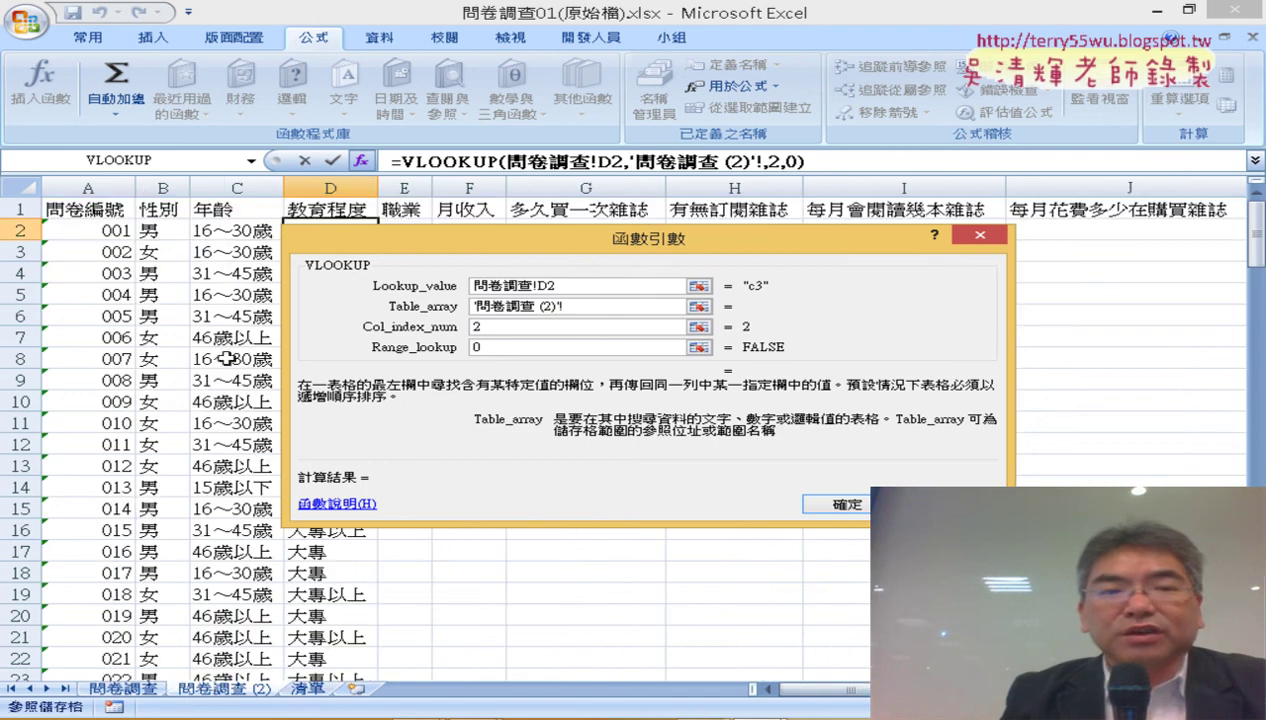
pyautogui.click(332, 210)
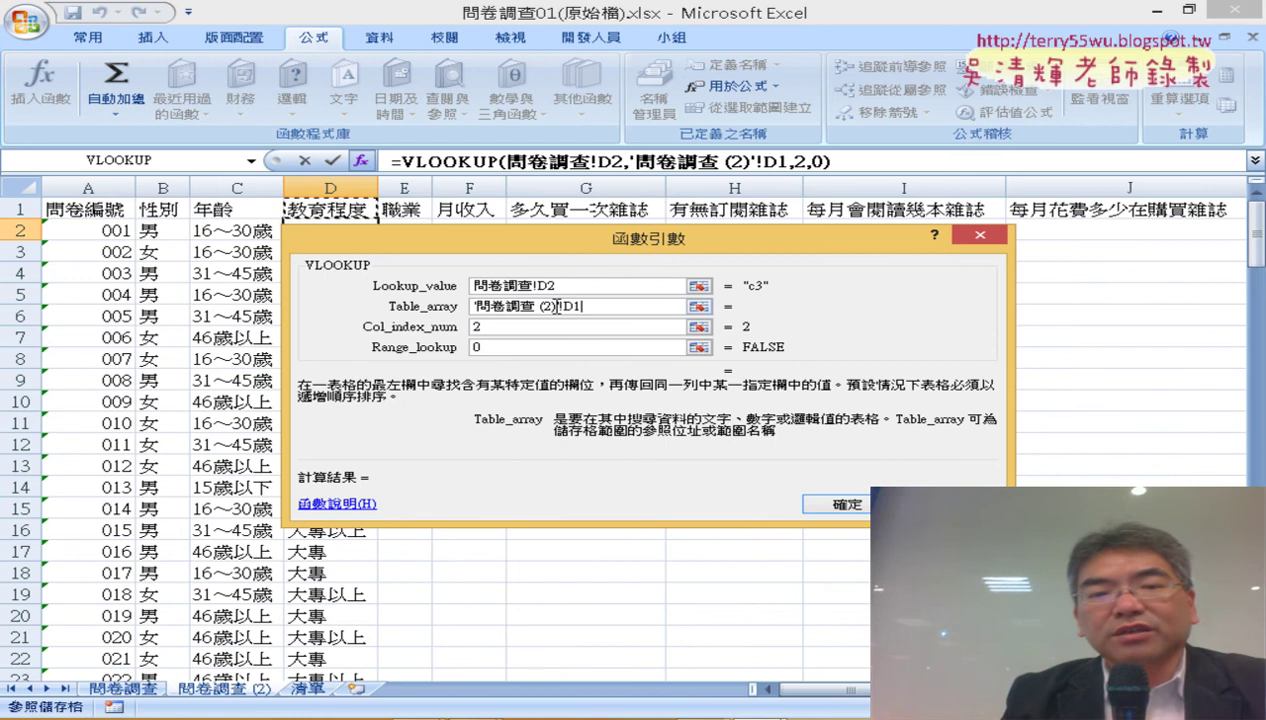
pyautogui.moveTo(563, 306); pyautogui.dragTo(472, 306)
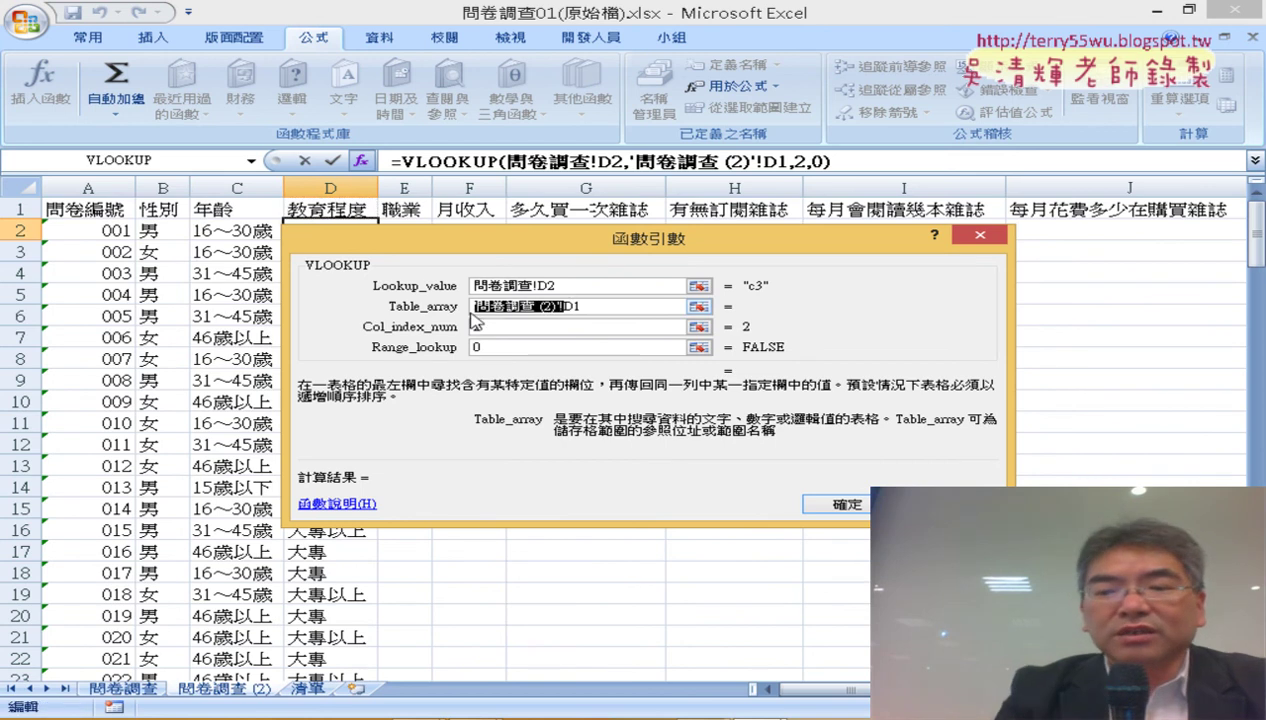
pyautogui.press('BackSpace')
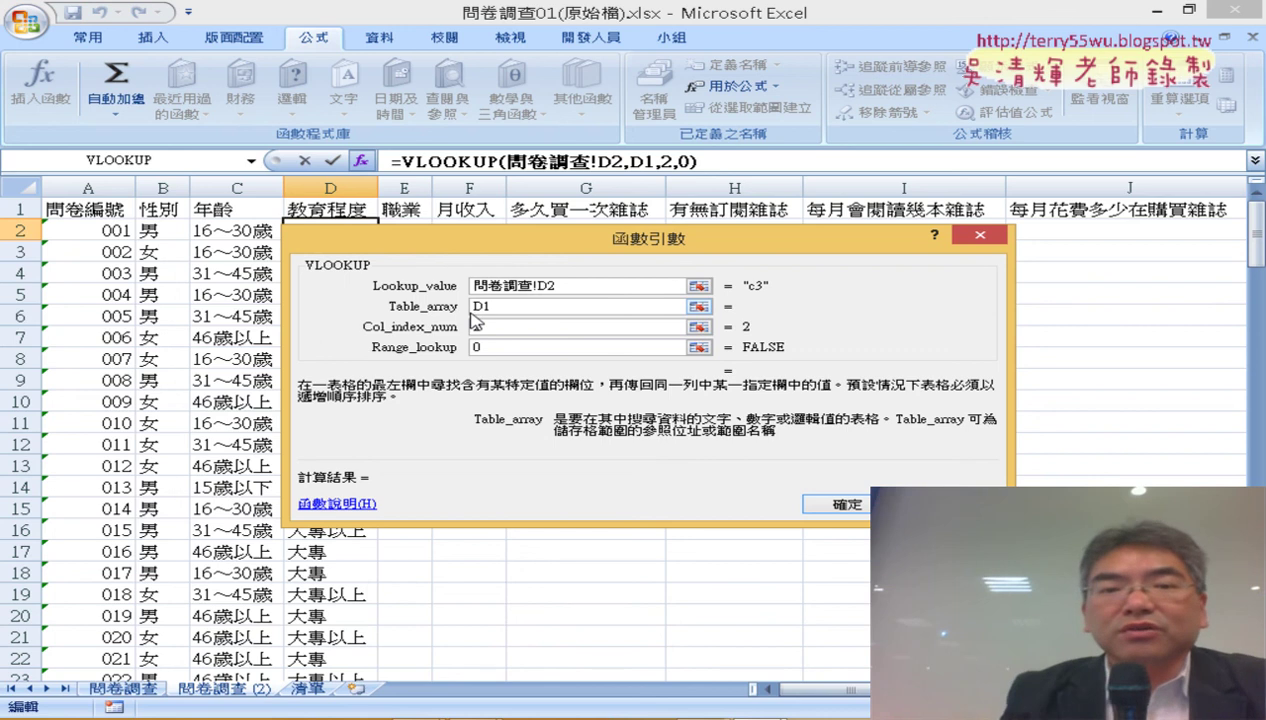
pyautogui.click(551, 327)
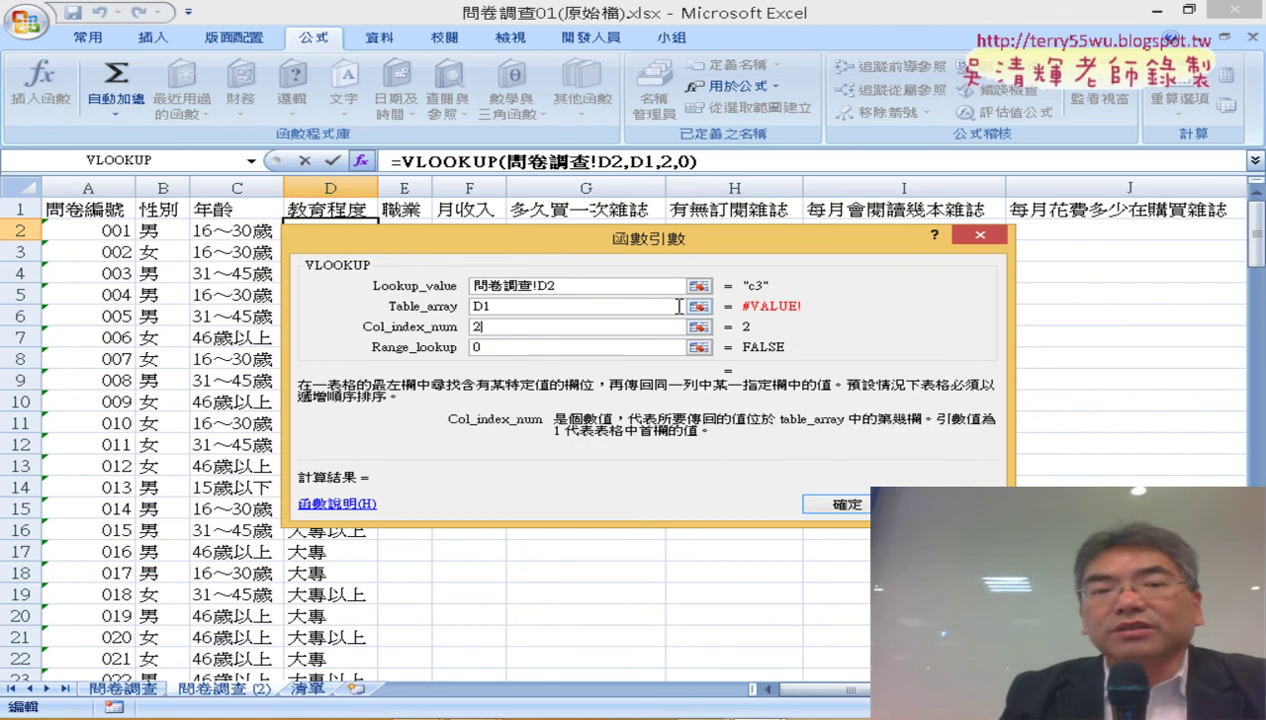
# Mark D1 and the table argument on screen, then delete D1 to leave Table_array empty.
pyautogui.doubleClick(520, 308)
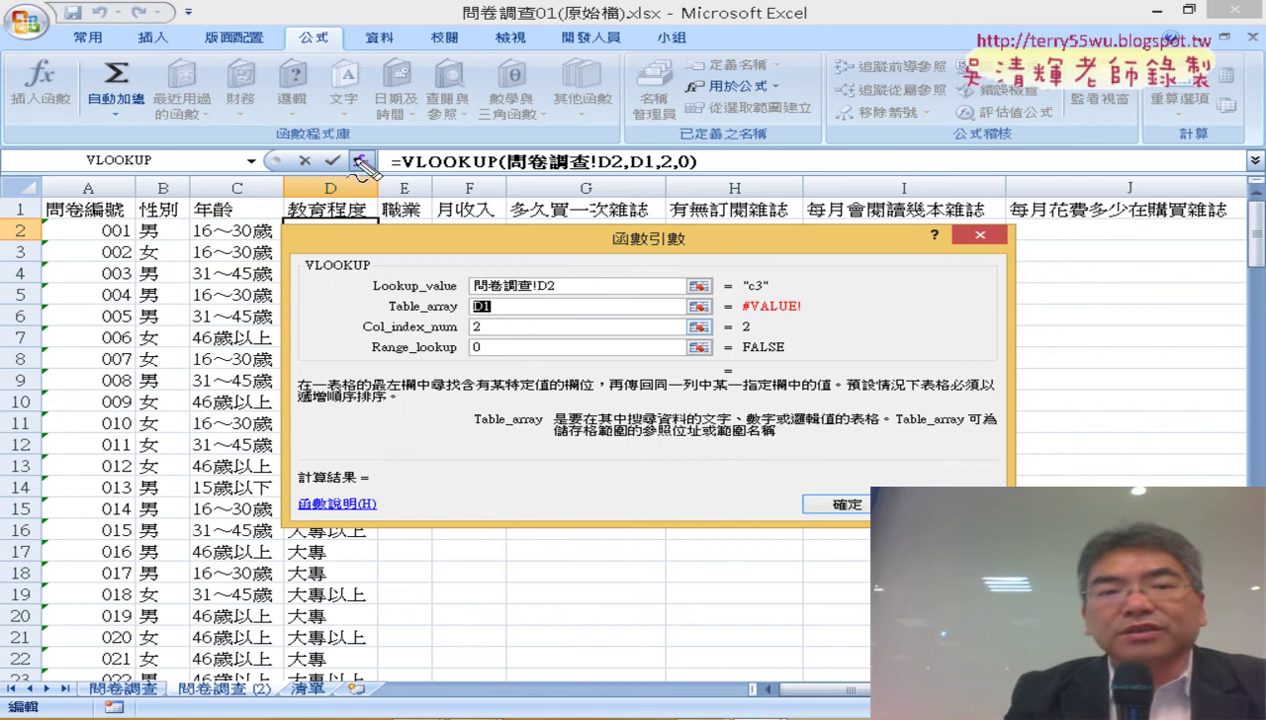
pyautogui.moveTo(370, 228); pyautogui.dragTo(393, 230)
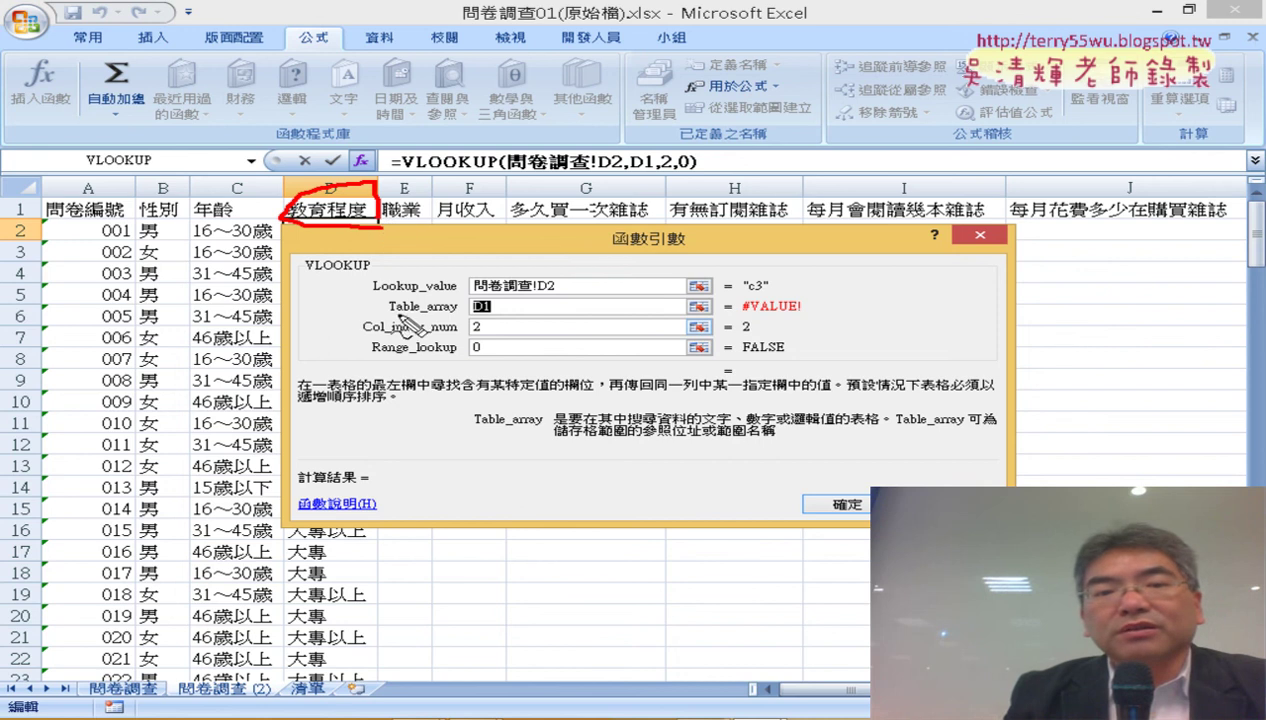
pyautogui.moveTo(388, 317); pyautogui.dragTo(460, 317)
pyautogui.moveTo(378, 212)
pyautogui.mouseDown()
pyautogui.moveTo(505, 244)
pyautogui.moveTo(565, 336)
pyautogui.moveTo(560, 300)
pyautogui.mouseUp()
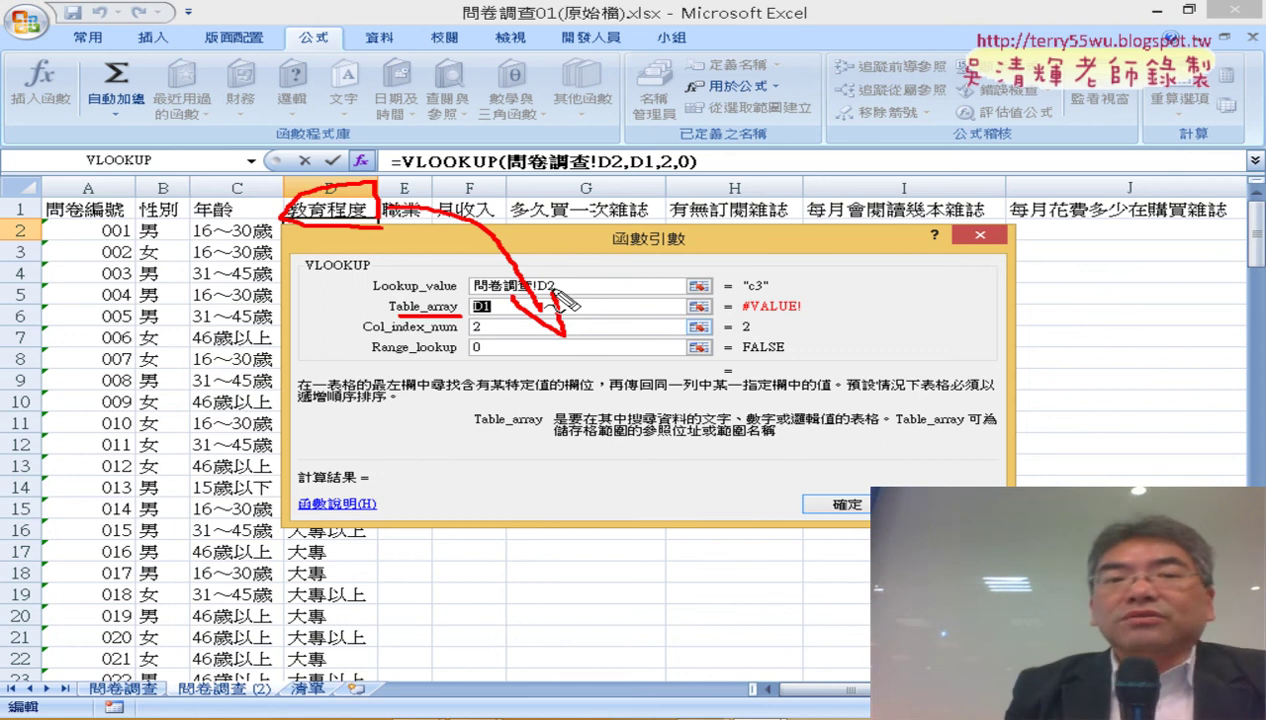
pyautogui.press('Escape')
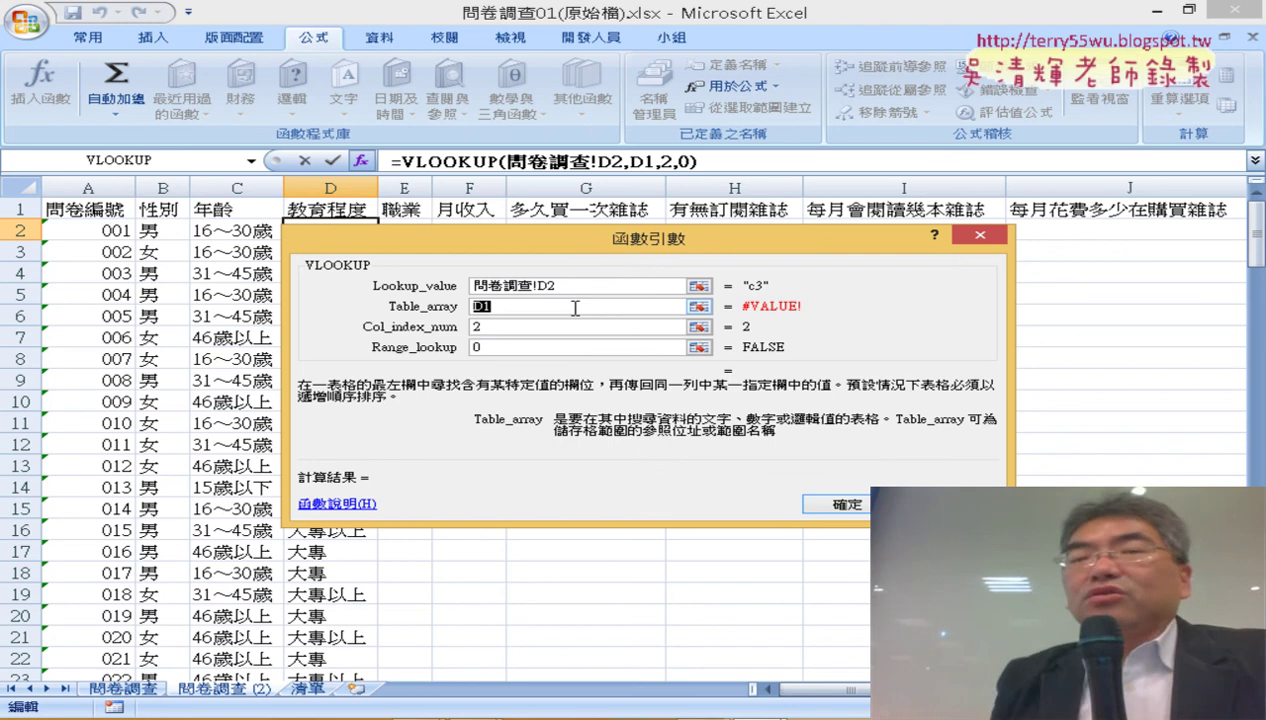
pyautogui.press('BackSpace')
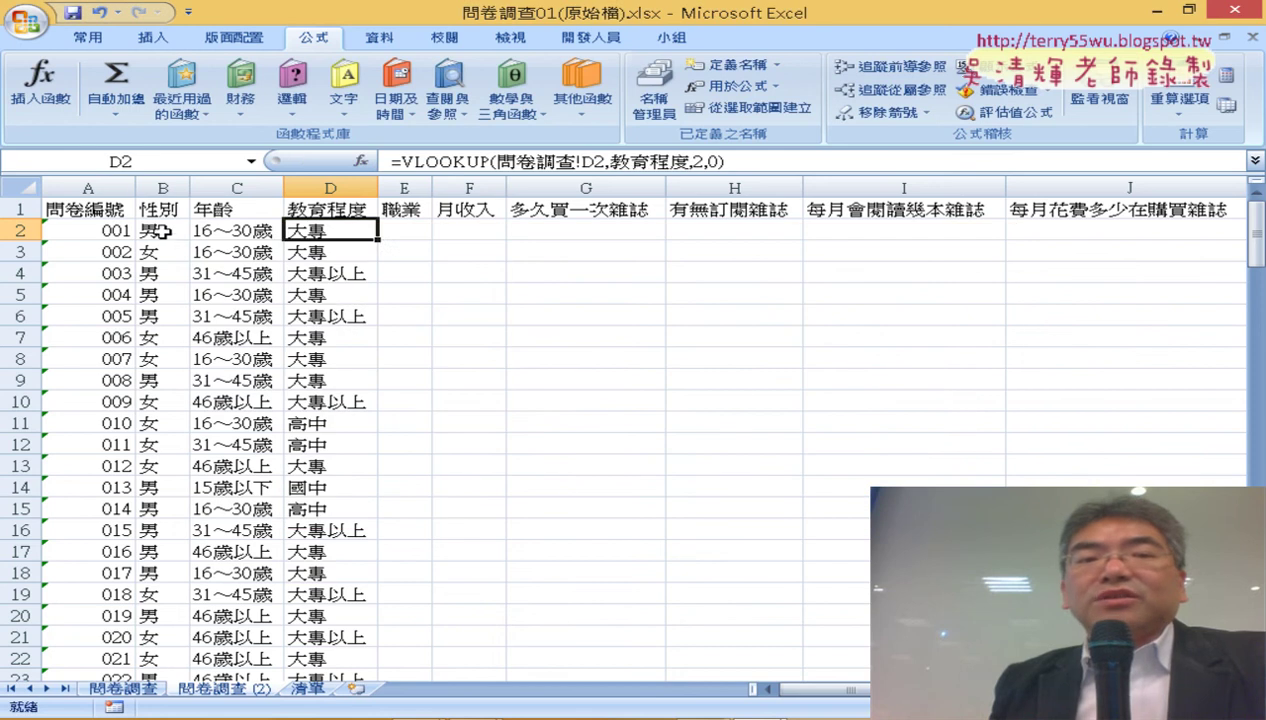
# Reopen B2's VLOOKUP arguments and delete the 性別 table name from Table_array.
pyautogui.click(161, 229)
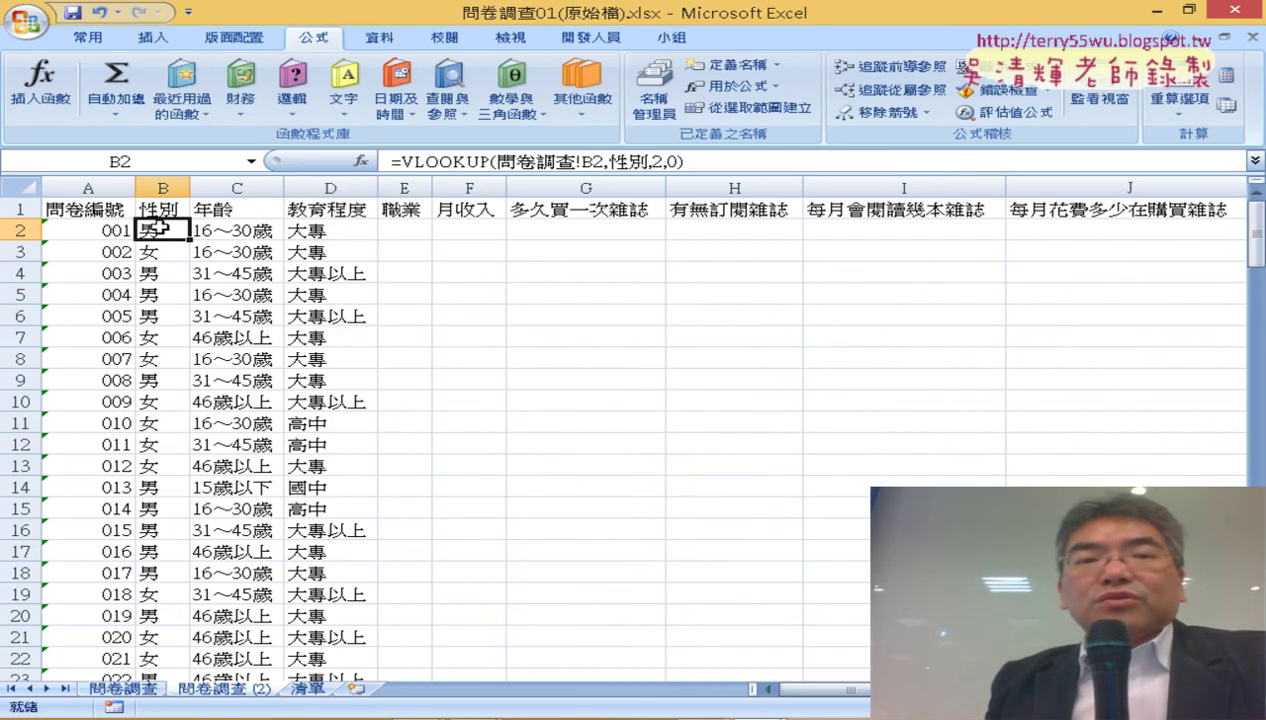
pyautogui.click(449, 161)
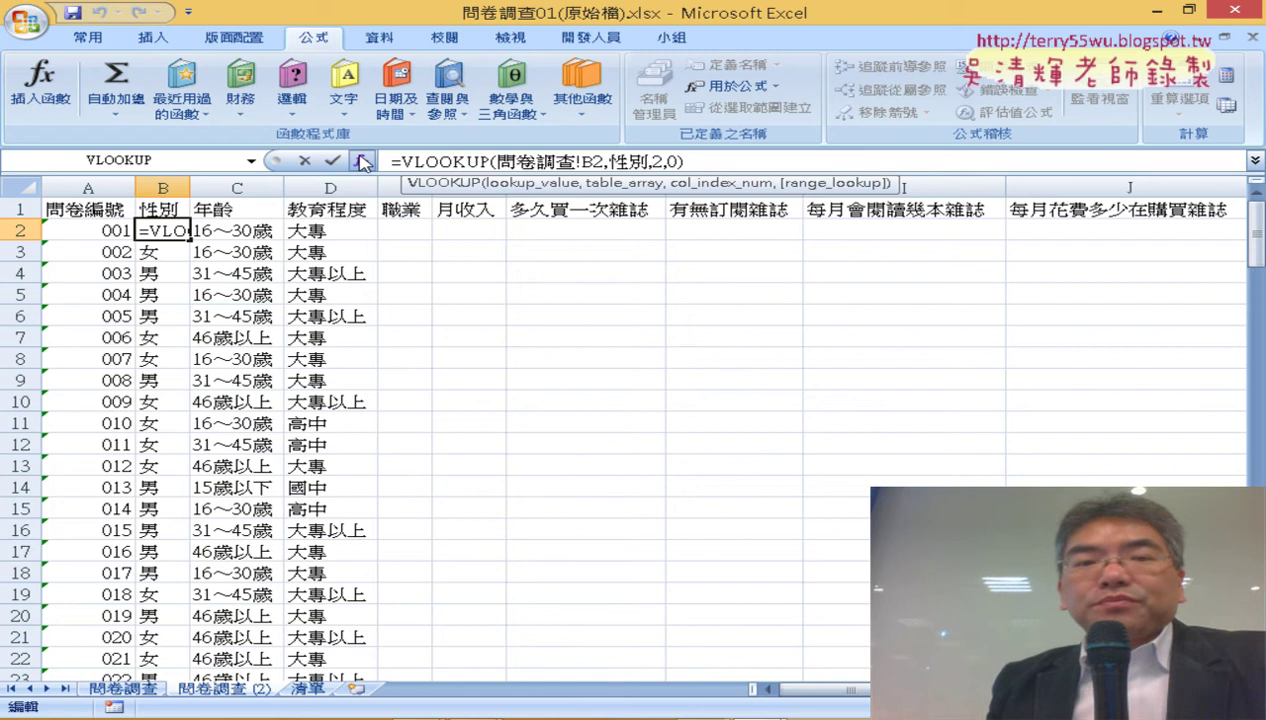
pyautogui.click(363, 162)
pyautogui.click(521, 309)
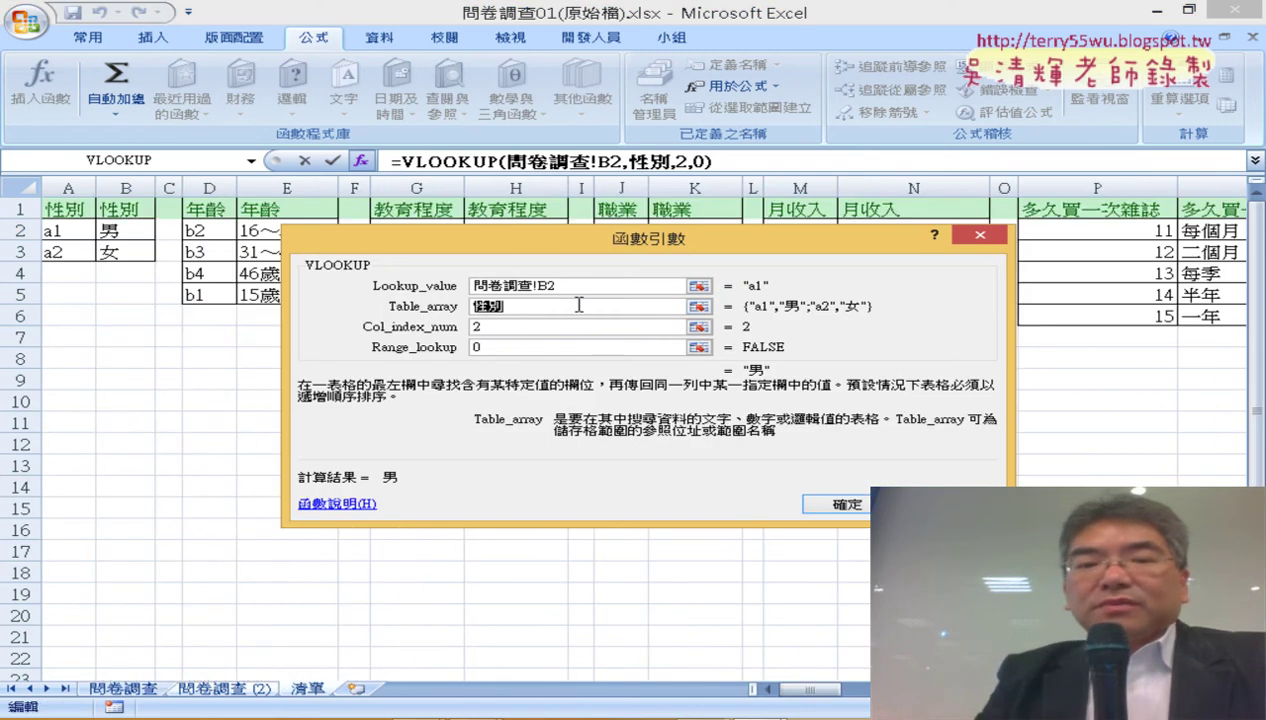
pyautogui.press('Delete')
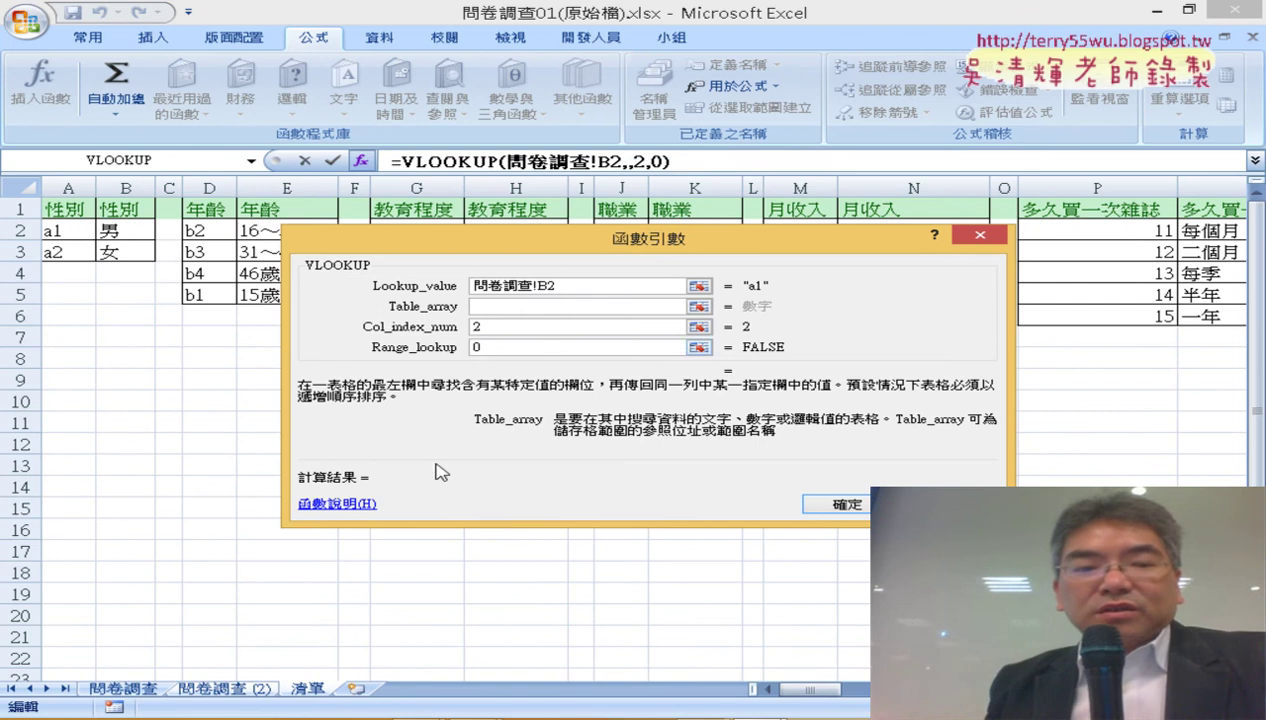
# Remove the stray sheet reference from Table_array and start typing 'in' toward INDIRECT.
pyautogui.click(228, 690)
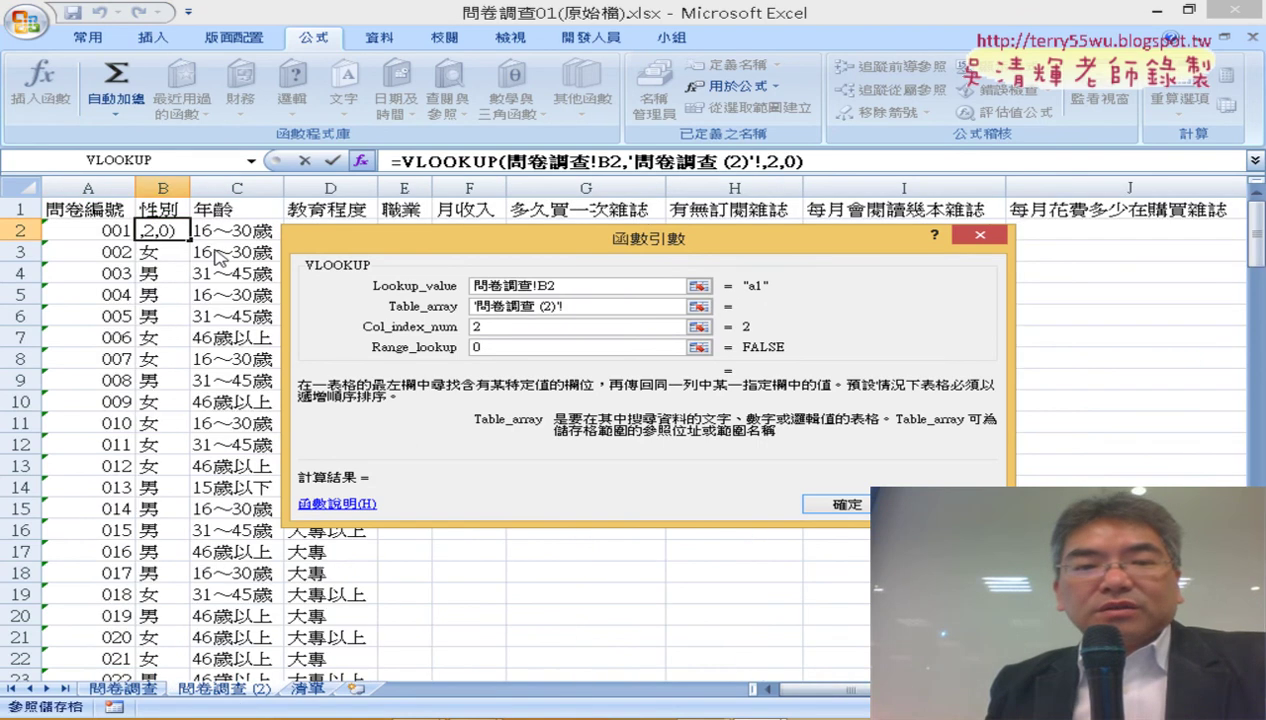
pyautogui.moveTo(565, 306); pyautogui.dragTo(413, 314)
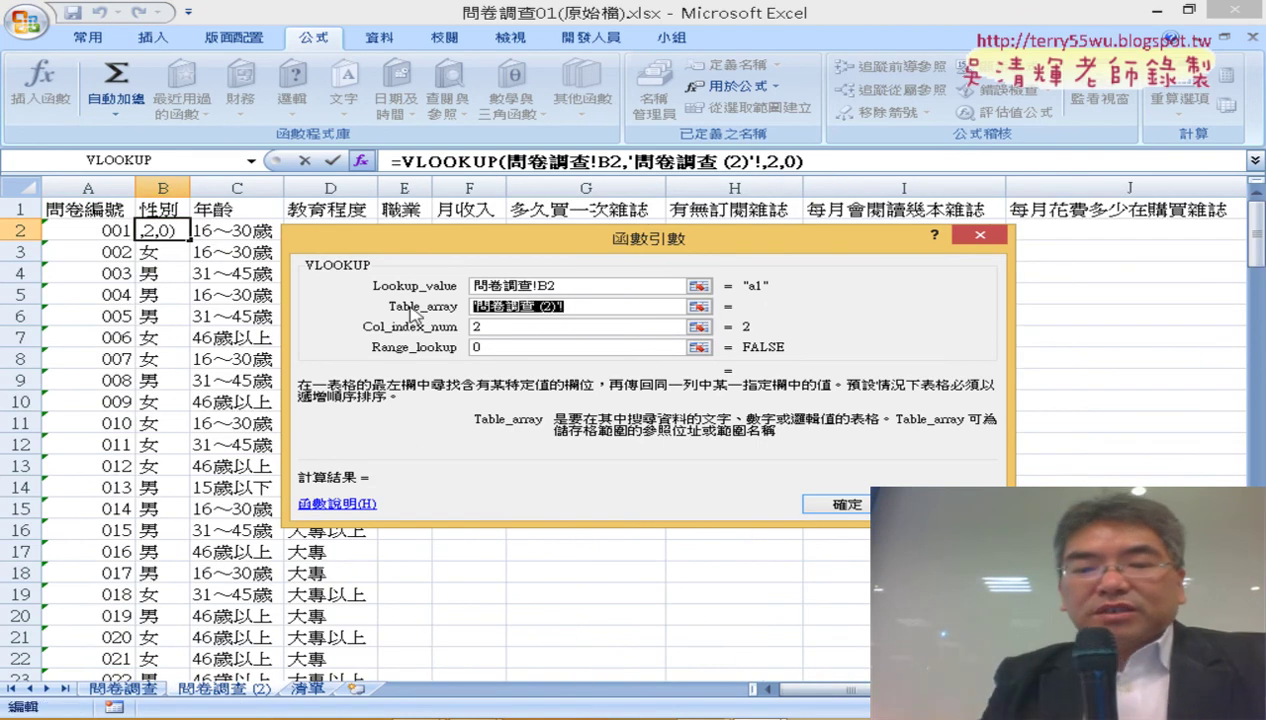
pyautogui.press('Delete')
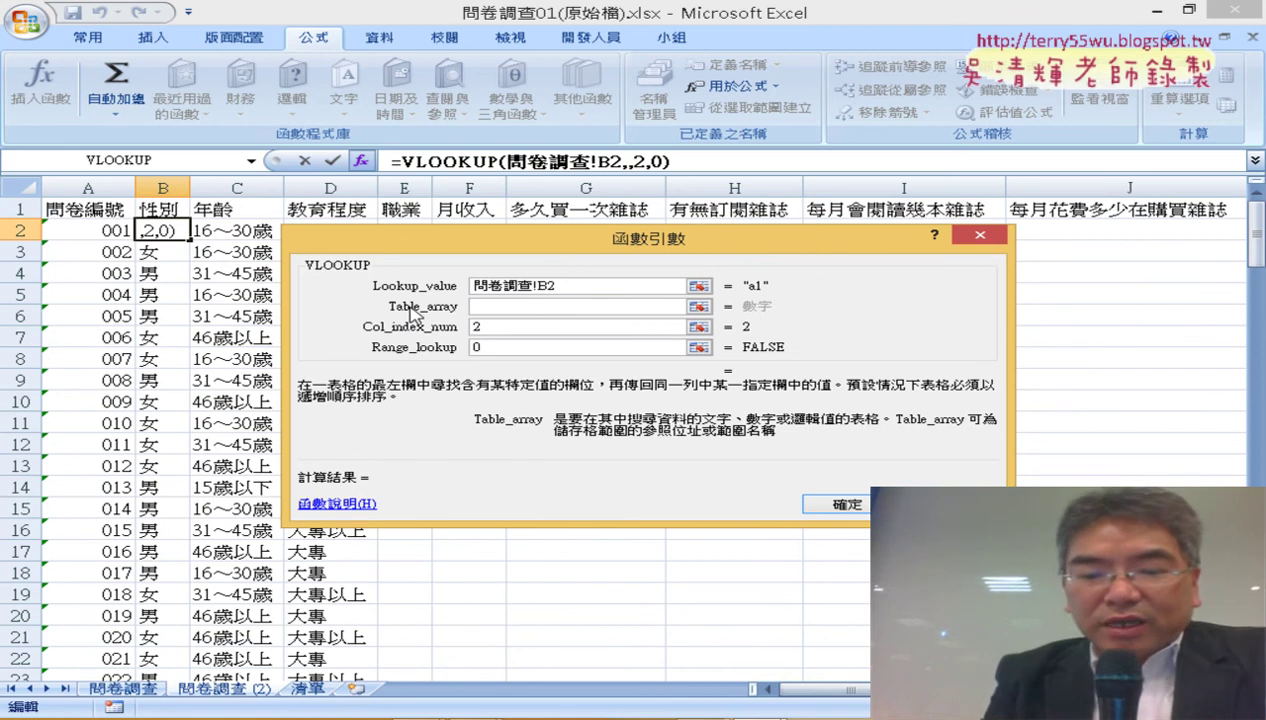
pyautogui.write('in')
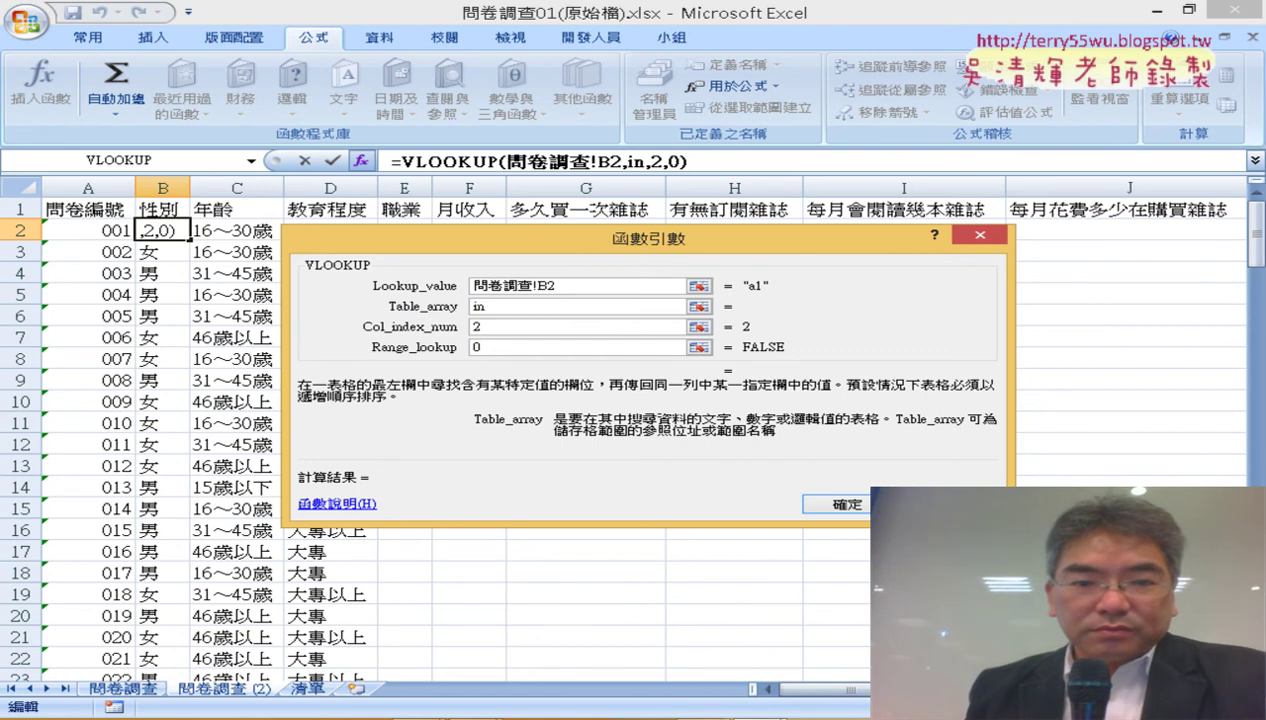
pyautogui.hotkey('alt', 'Tab')
# Scroll the PowerPoint slides to slide 86 on VLOOKUP與INDIRECT, then return to Excel.
pyautogui.scroll(-2, 724, 514)
pyautogui.scroll(-2, 730, 508)
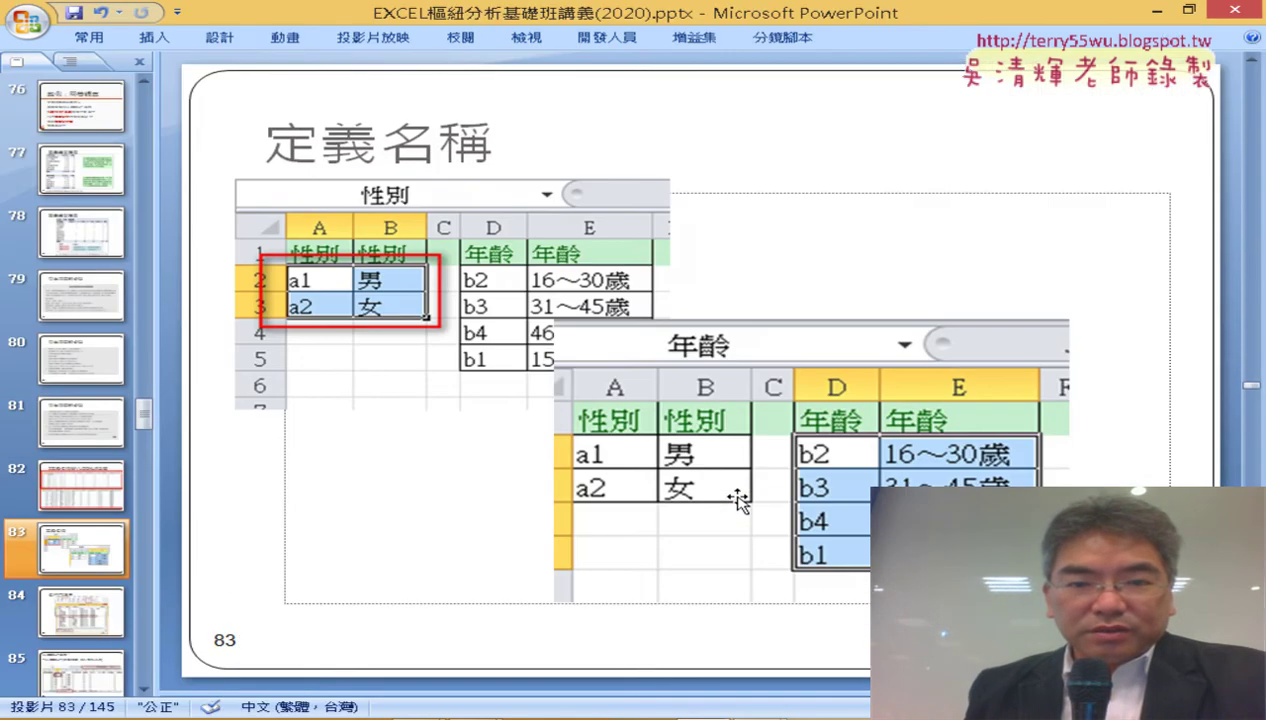
pyautogui.scroll(-3, 740, 497)
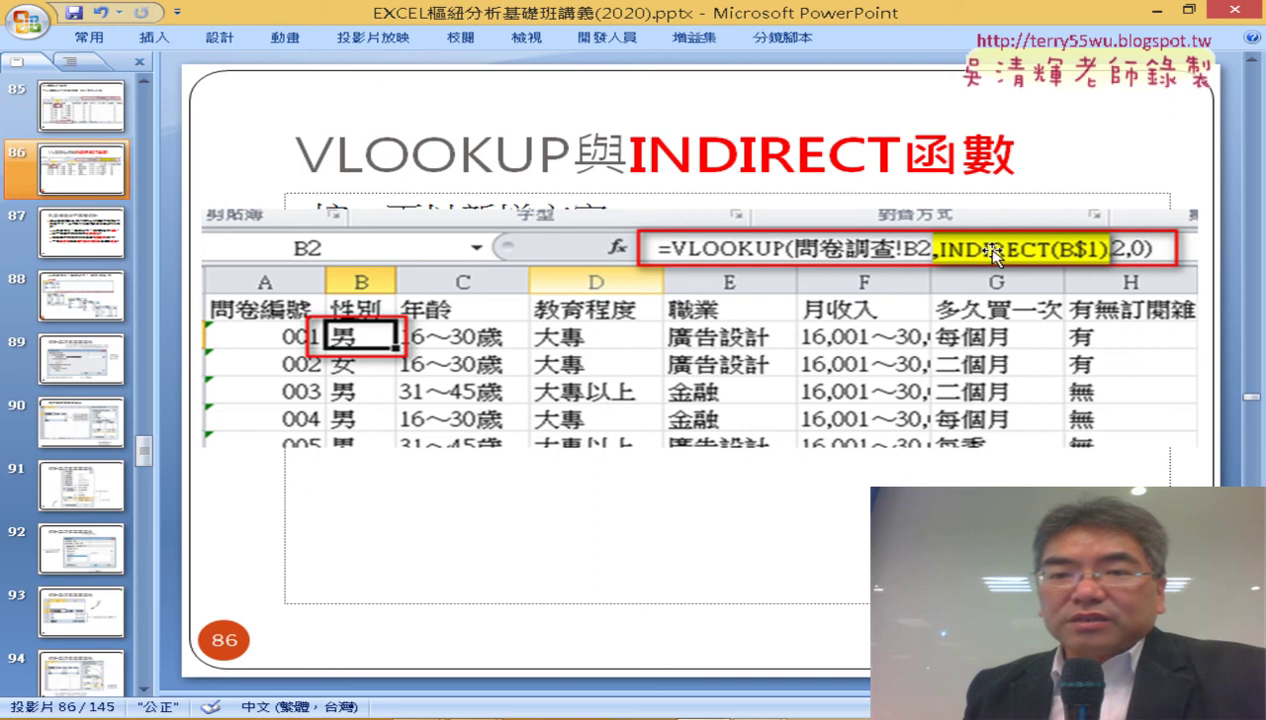
pyautogui.click(1157, 10)
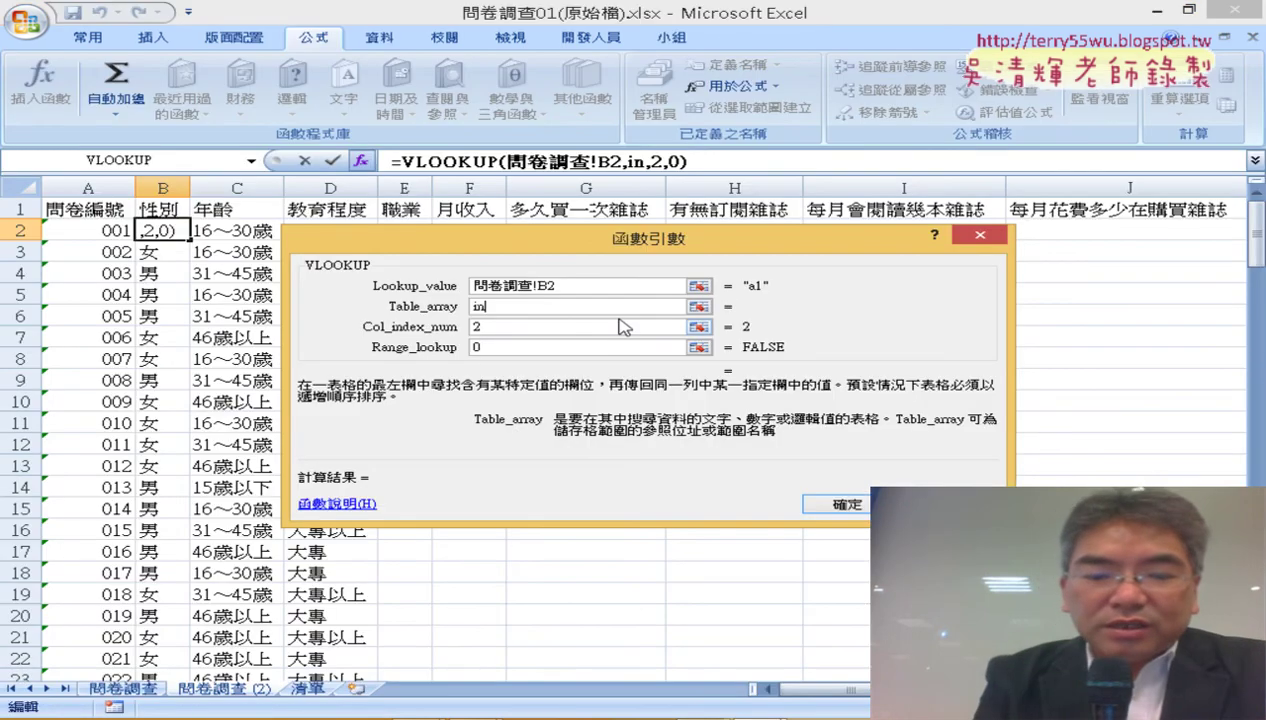
# Type the INDIRECT call around header cell B1, dropping the sheet name and closing the parenthesis.
pyautogui.write('dire')
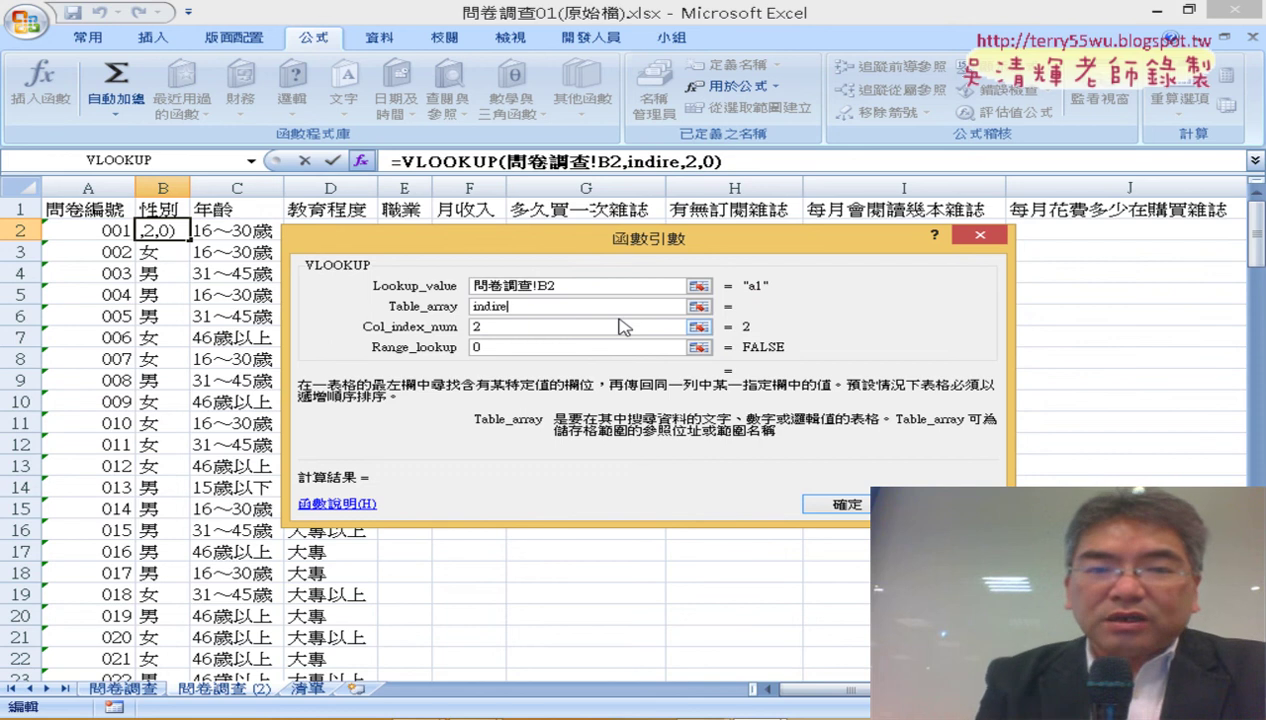
pyautogui.write('vt')
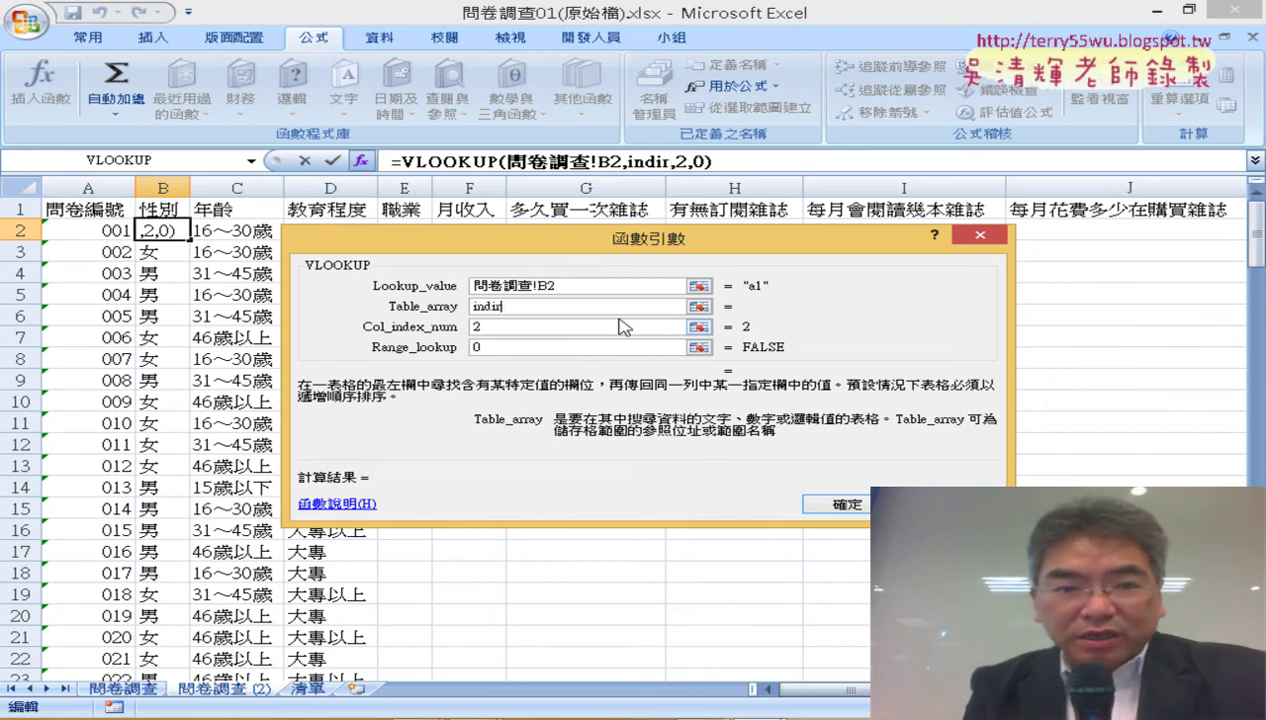
pyautogui.write('e')
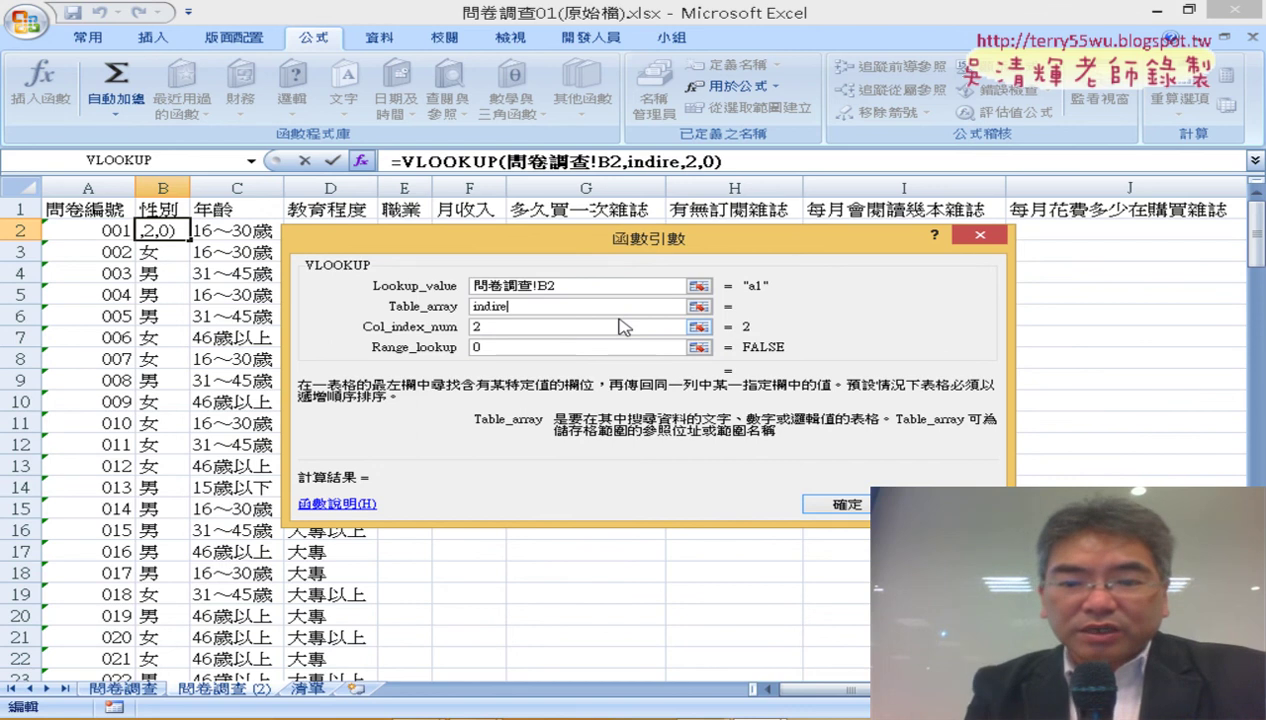
pyautogui.write('ct')
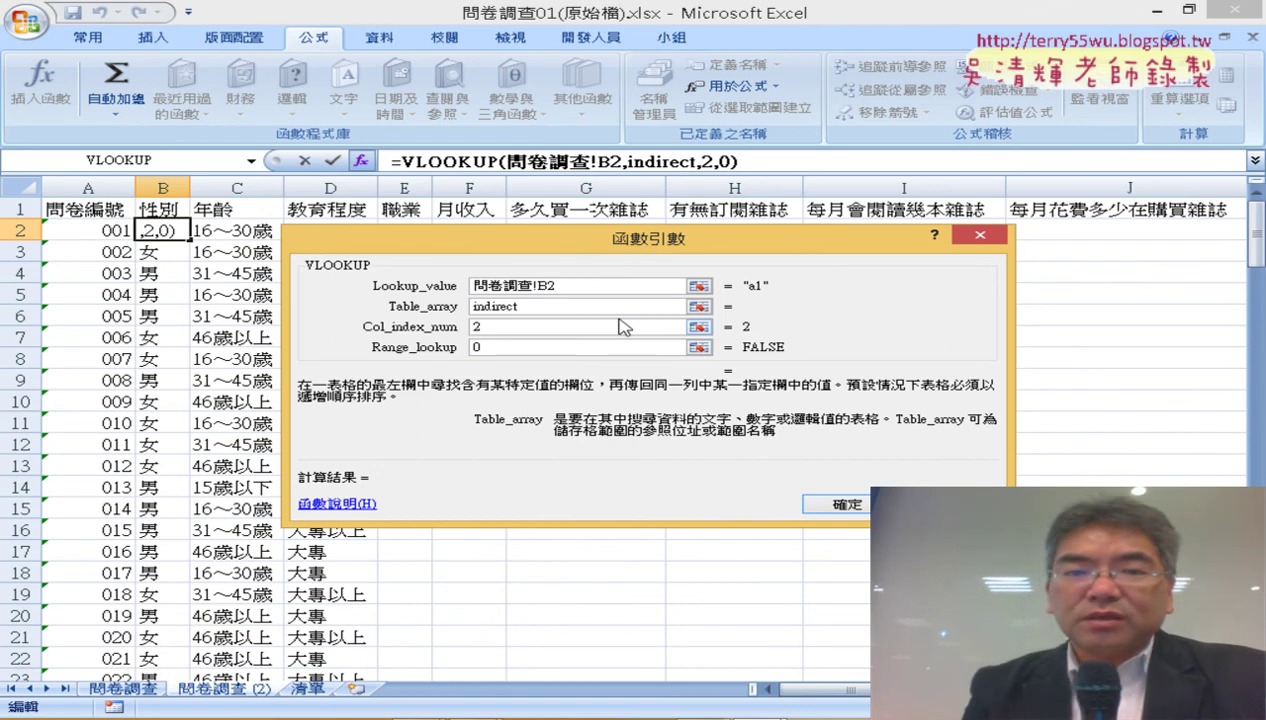
pyautogui.write('(')
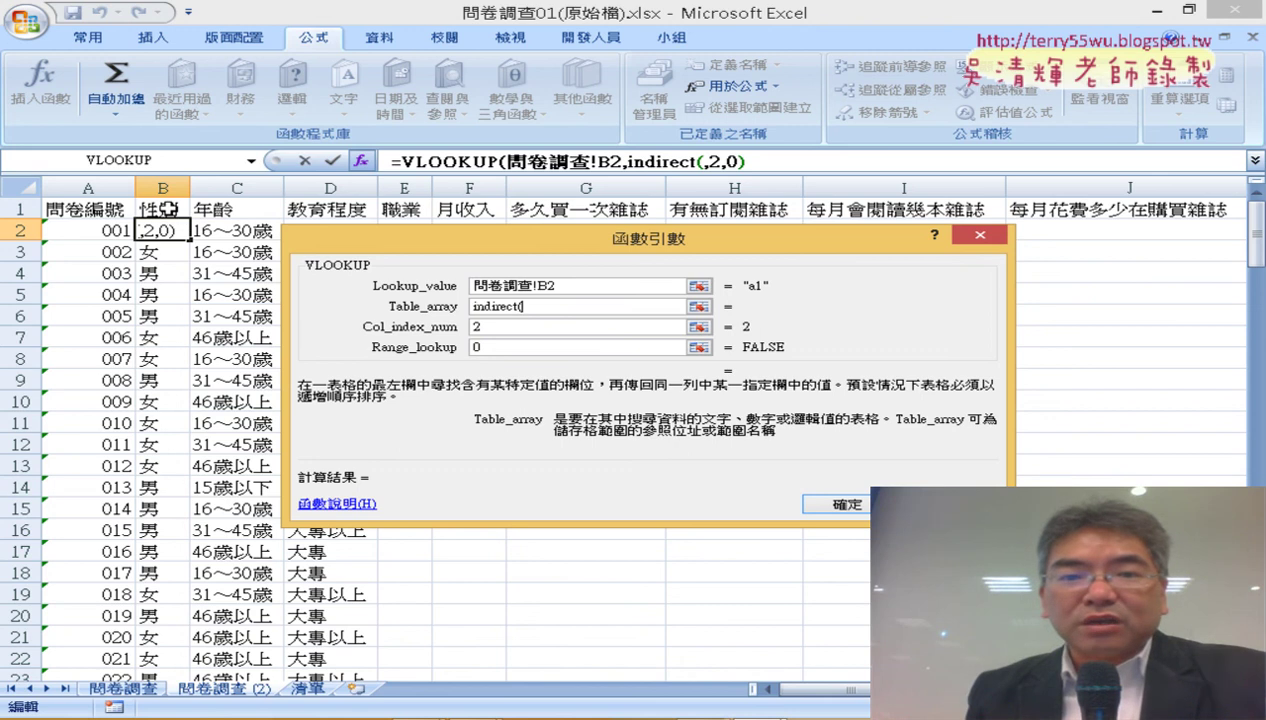
pyautogui.click(166, 209)
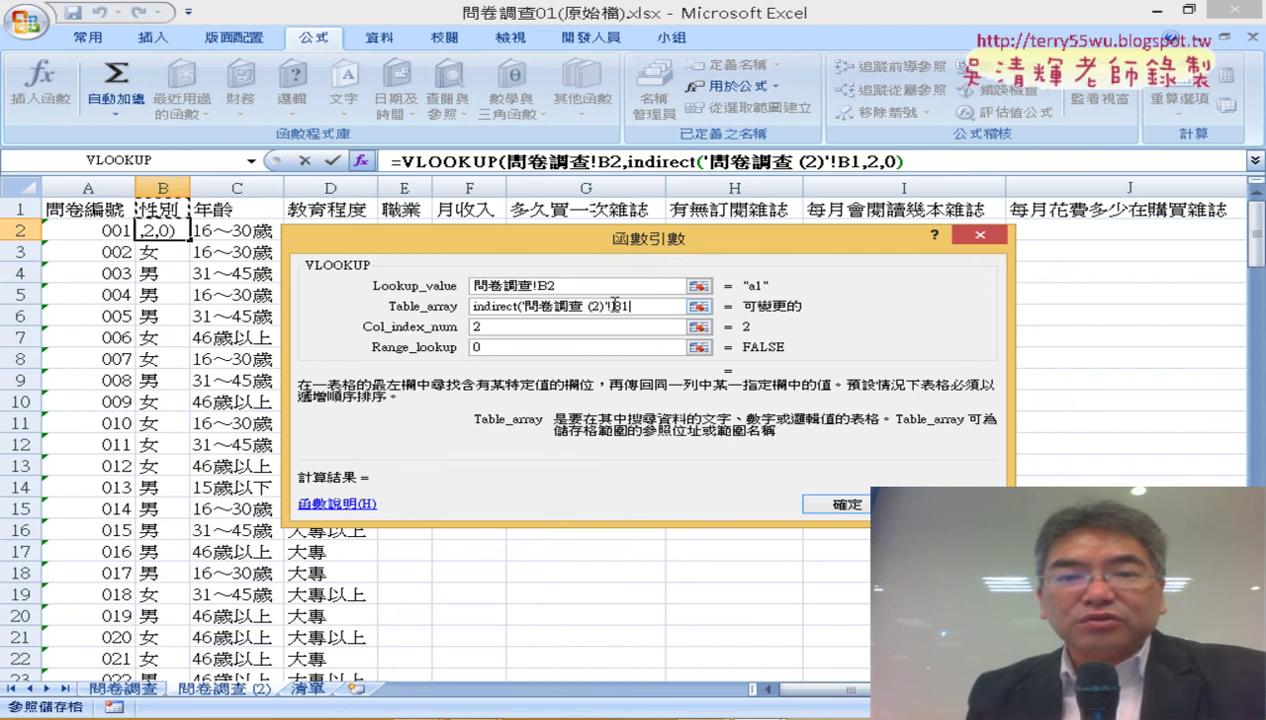
pyautogui.click(615, 305)
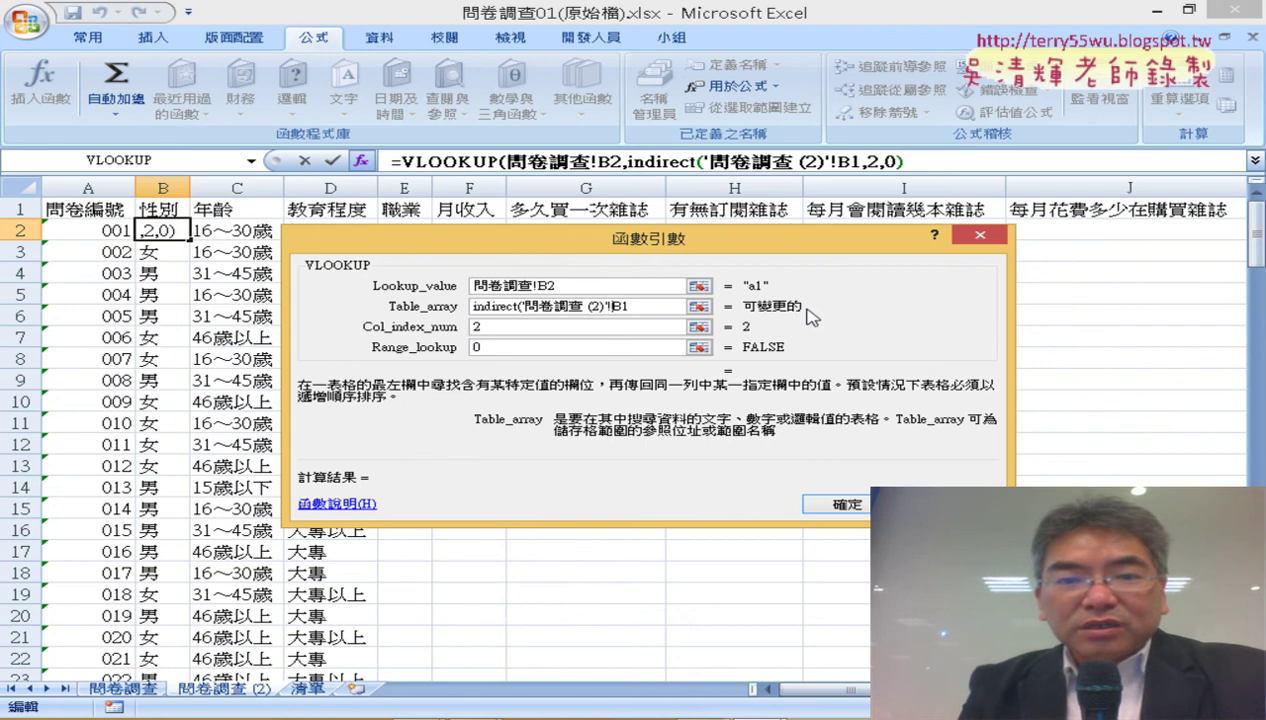
pyautogui.press('BackSpace')
pyautogui.press('BackSpace')
pyautogui.press('BackSpace')
pyautogui.press('BackSpace')
pyautogui.press('BackSpace')
pyautogui.press('BackSpace')
pyautogui.press('BackSpace')
pyautogui.press('BackSpace')
pyautogui.press('BackSpace')
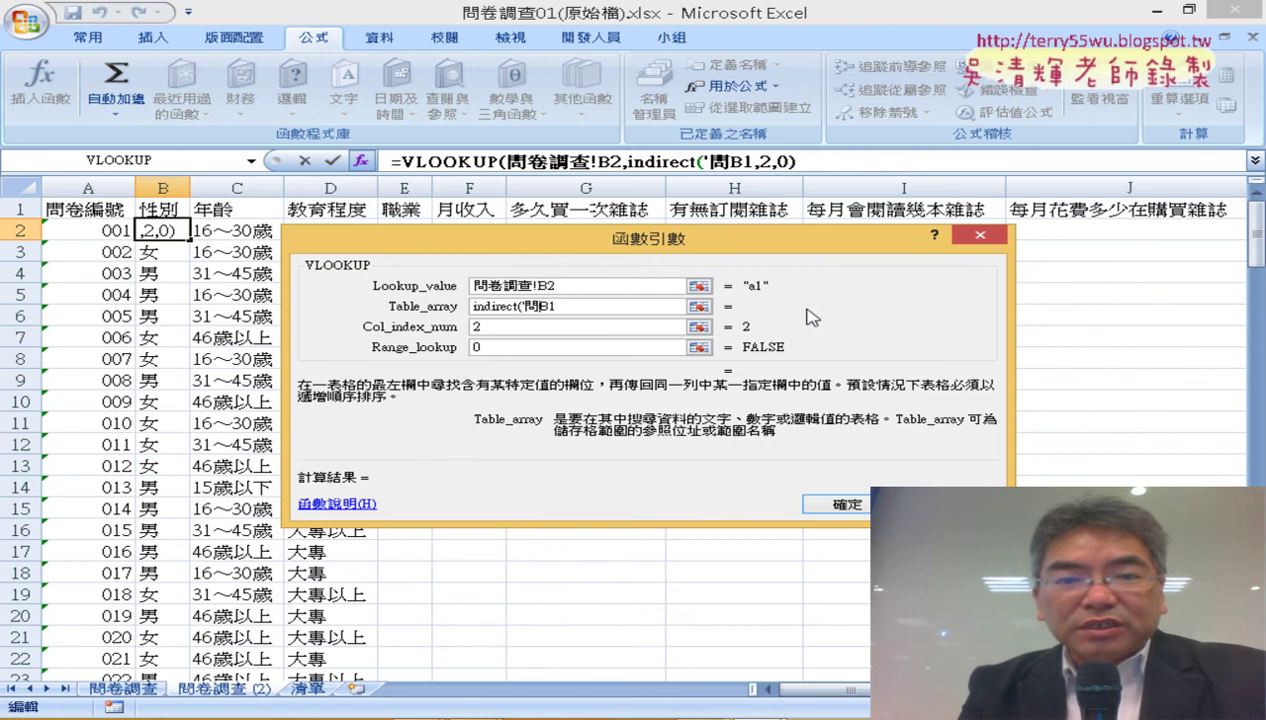
pyautogui.press('BackSpace')
pyautogui.press('BackSpace')
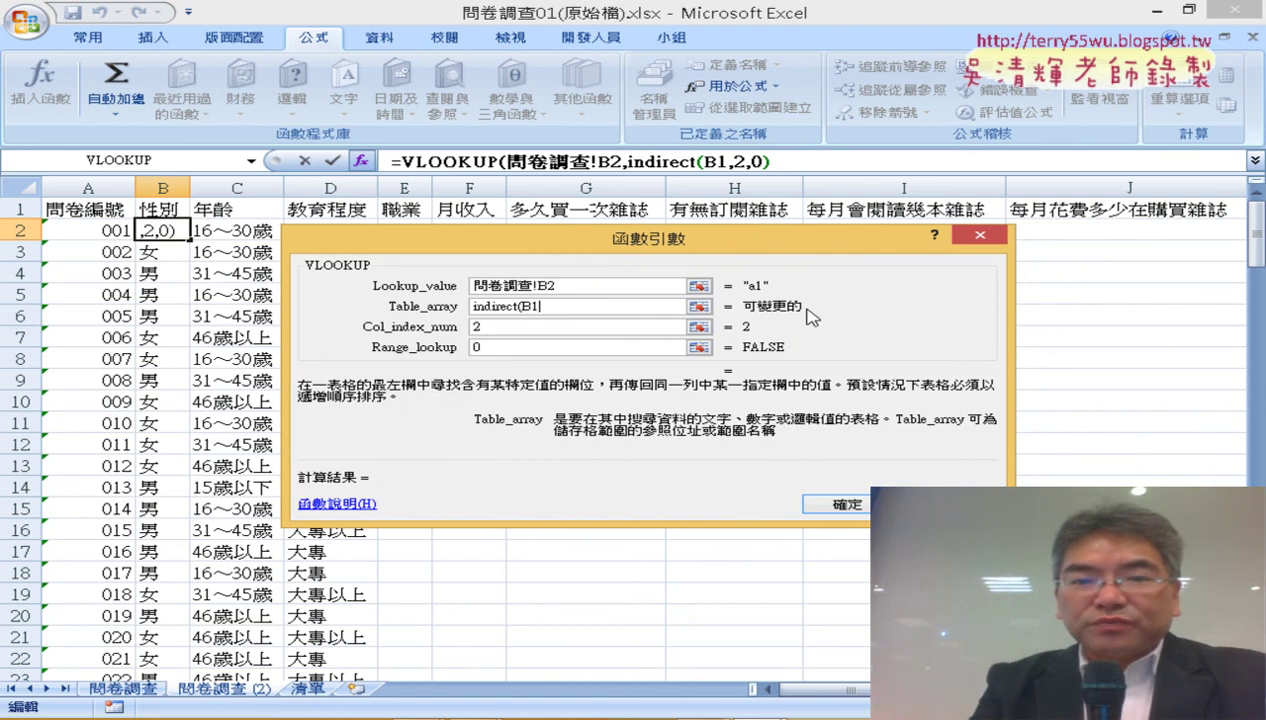
pyautogui.write(')')
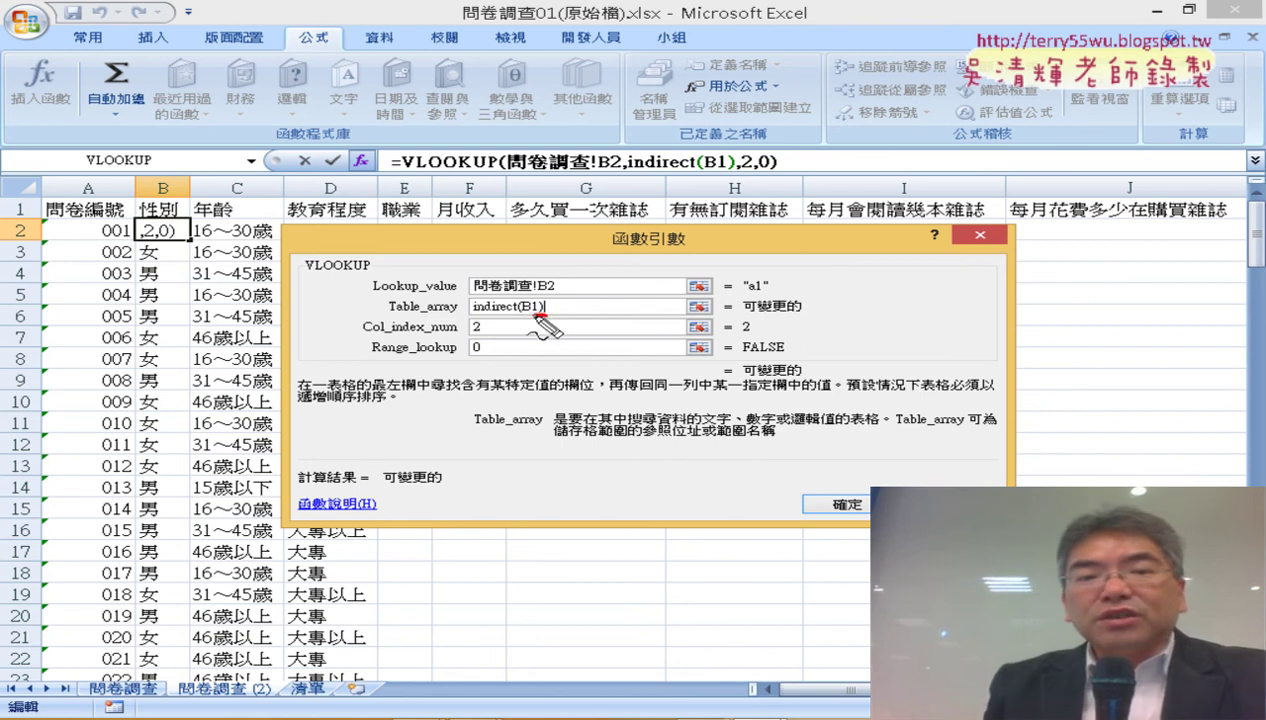
# Lock the header row so the table argument reads INDIRECT(B$1), checking the 清單 code tables.
pyautogui.moveTo(536, 314); pyautogui.dragTo(515, 314)
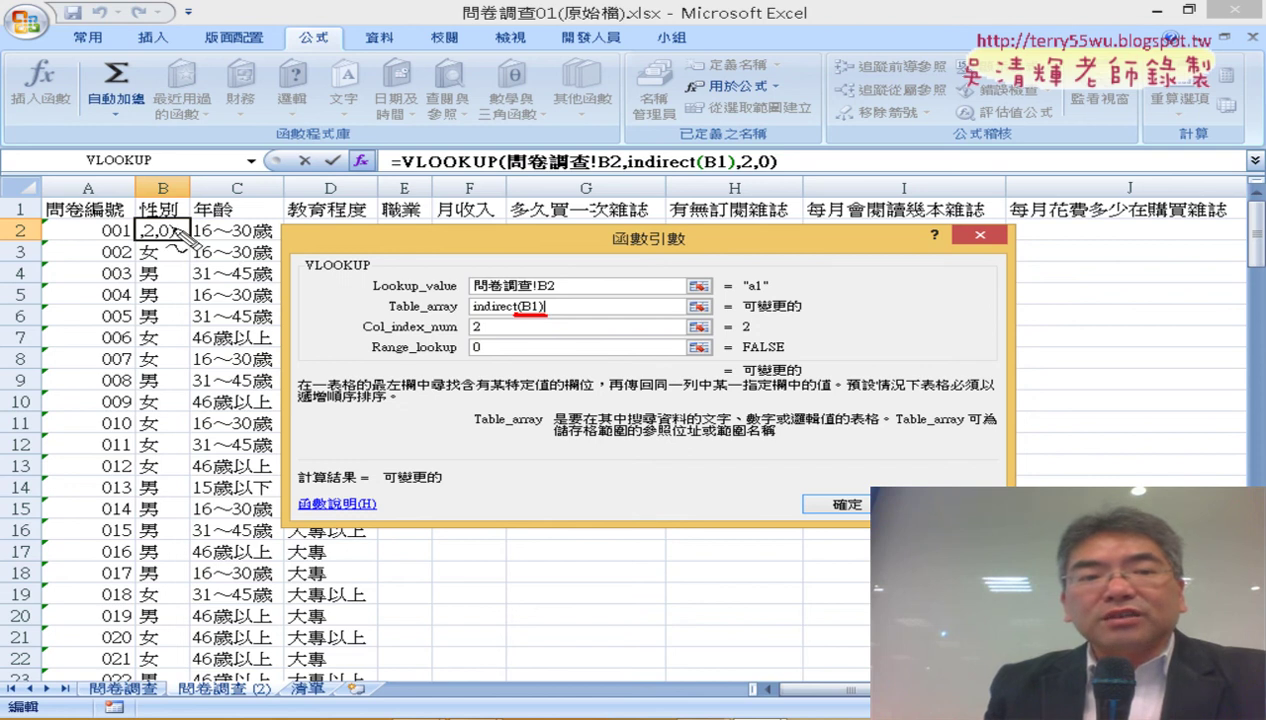
pyautogui.moveTo(177, 233); pyautogui.dragTo(182, 203)
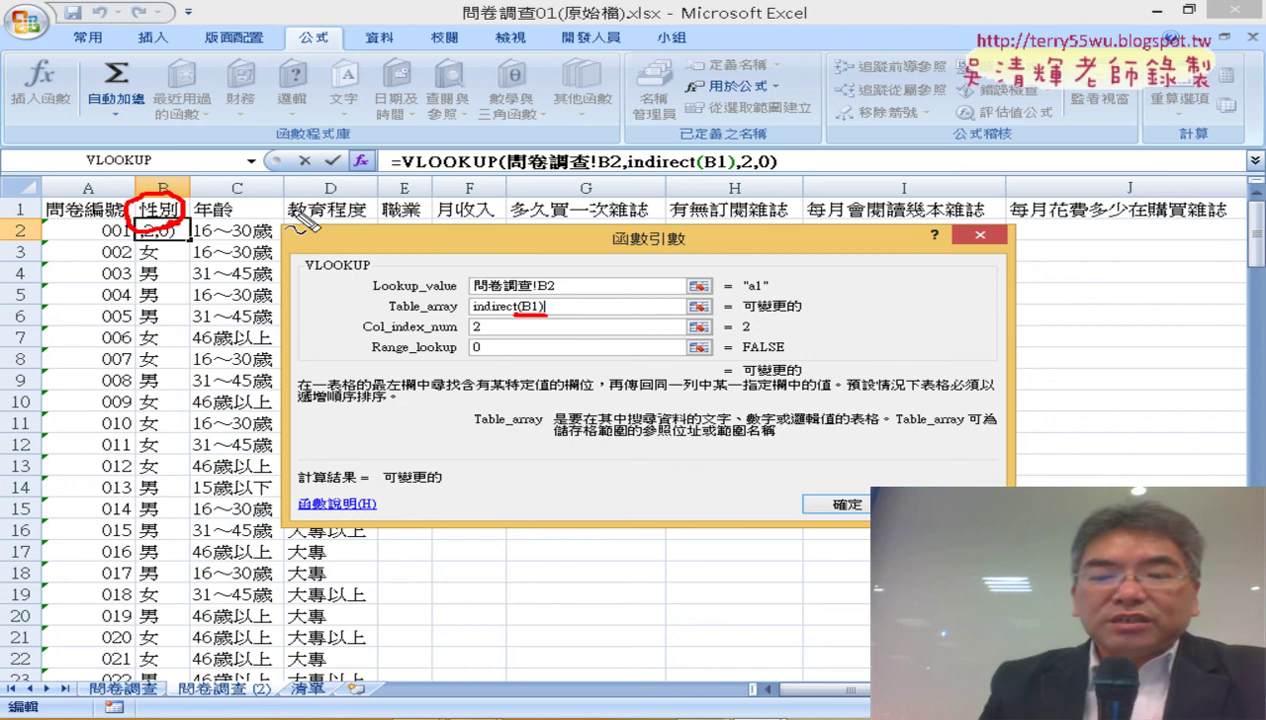
pyautogui.hotkey('ctrl', 'pagedown')
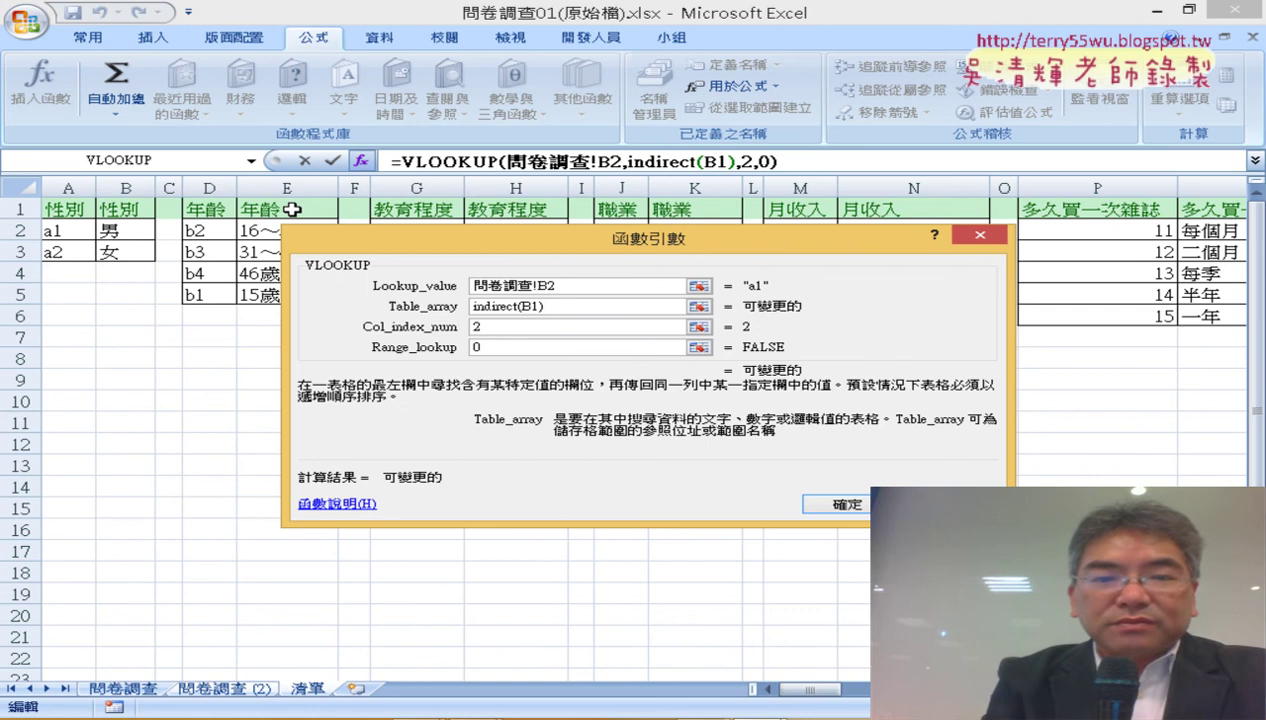
pyautogui.write('$')
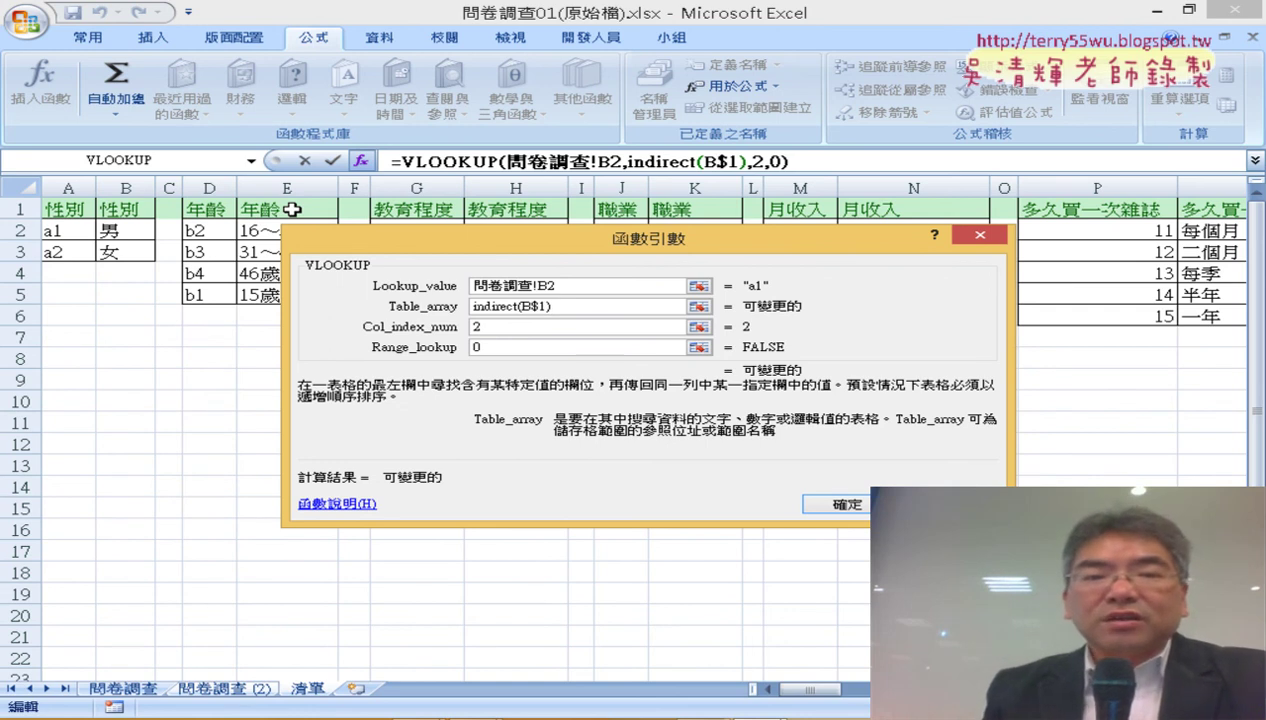
# Review the lookup value, table and column number arguments, moving the dialog off the data.
pyautogui.click(592, 286)
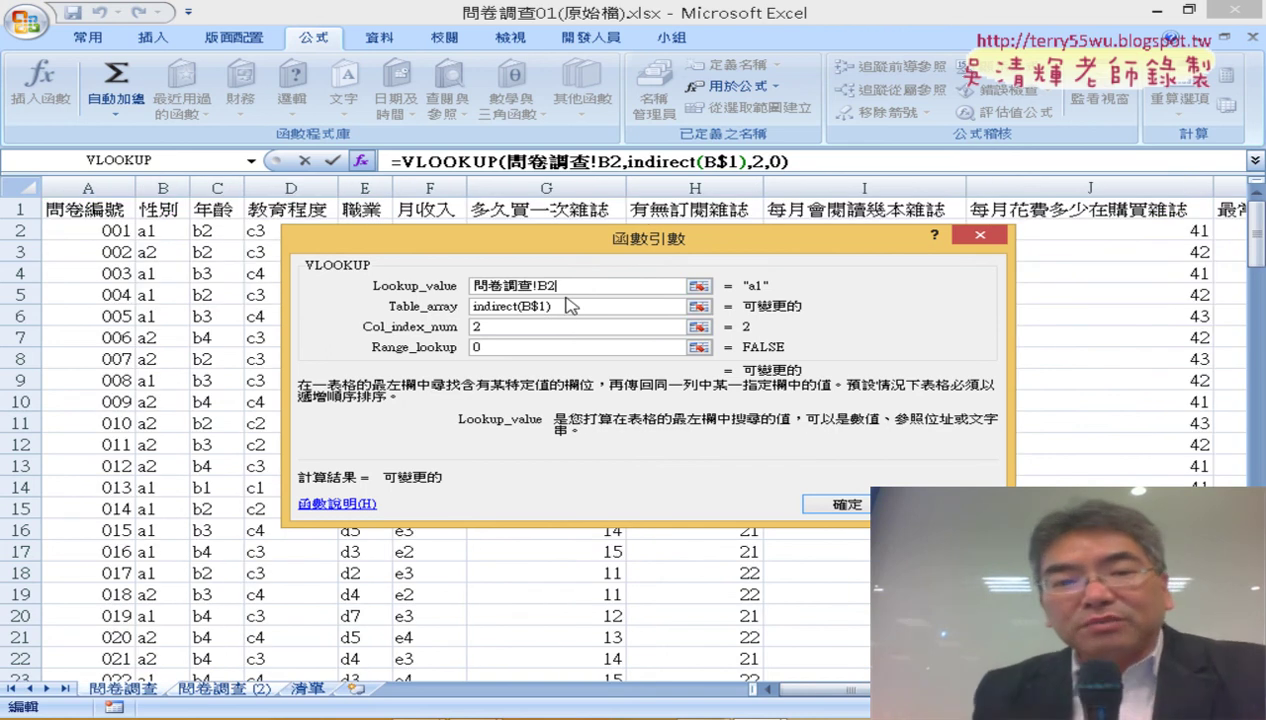
pyautogui.click(517, 306)
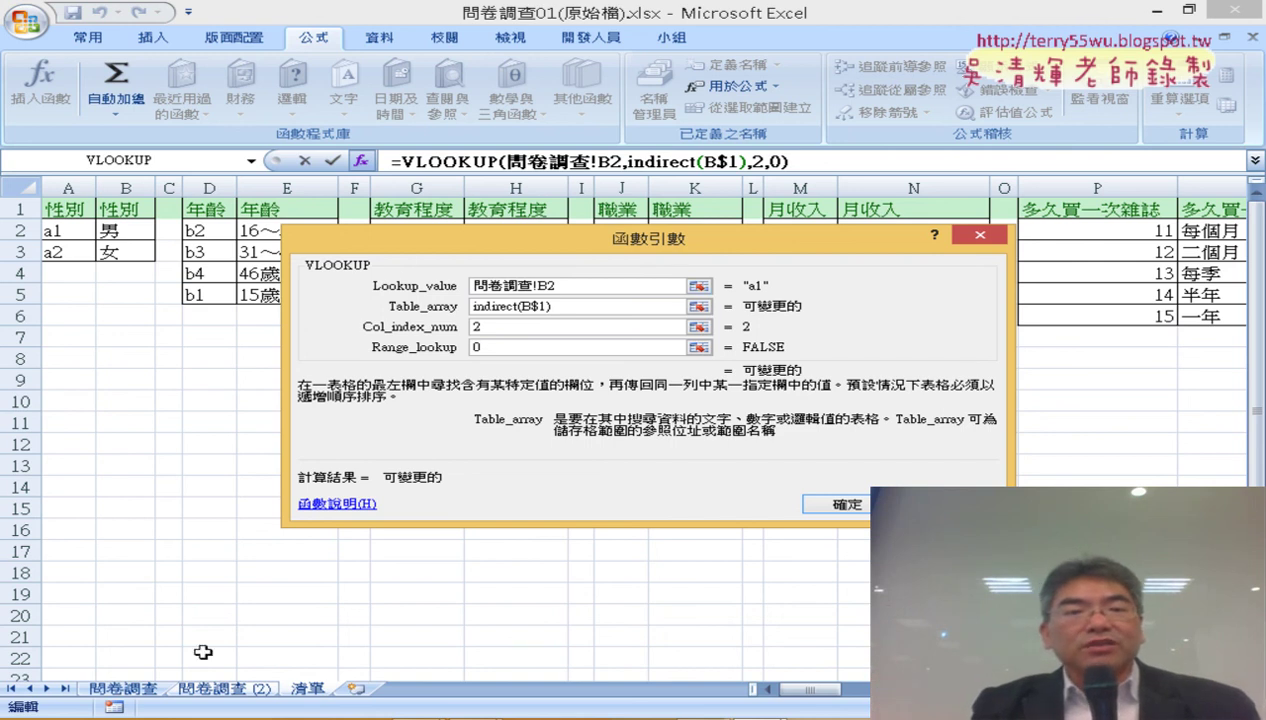
pyautogui.click(521, 327)
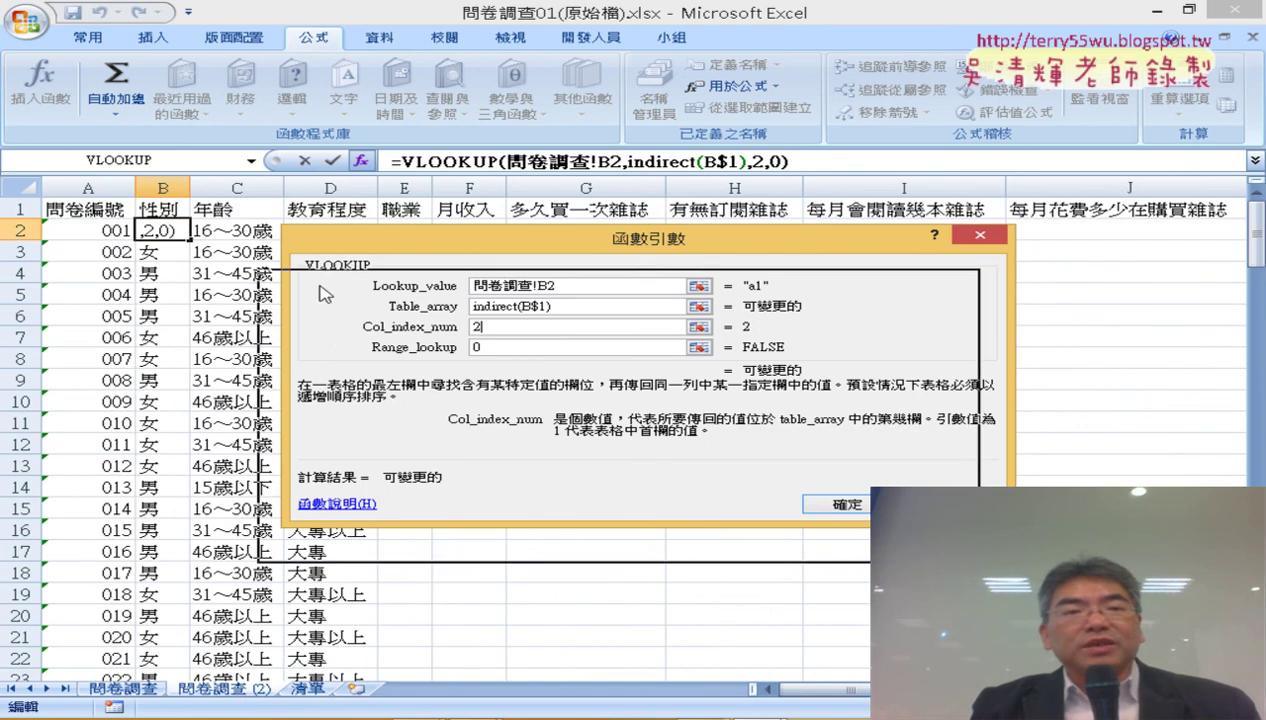
pyautogui.moveTo(340, 254); pyautogui.dragTo(308, 296)
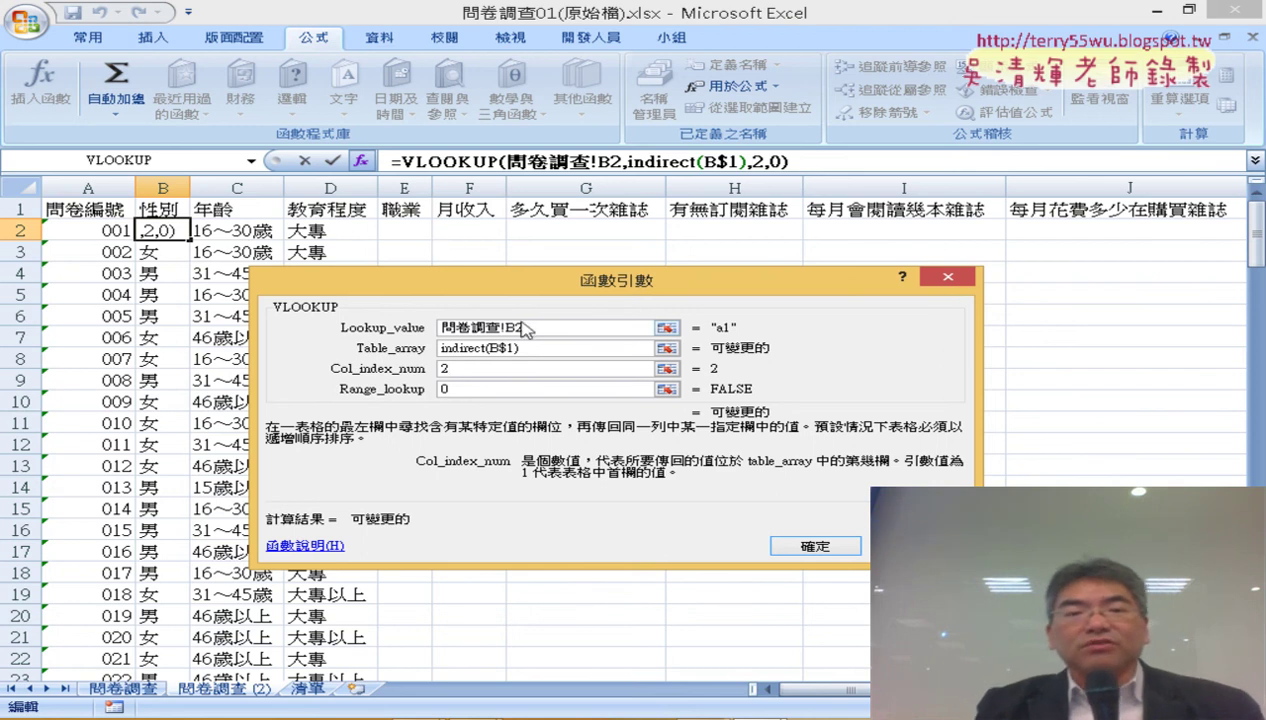
# Confirm B2's formula showing 男 and clear old labels in C2:D151 and B3:B151.
pyautogui.click(839, 550)
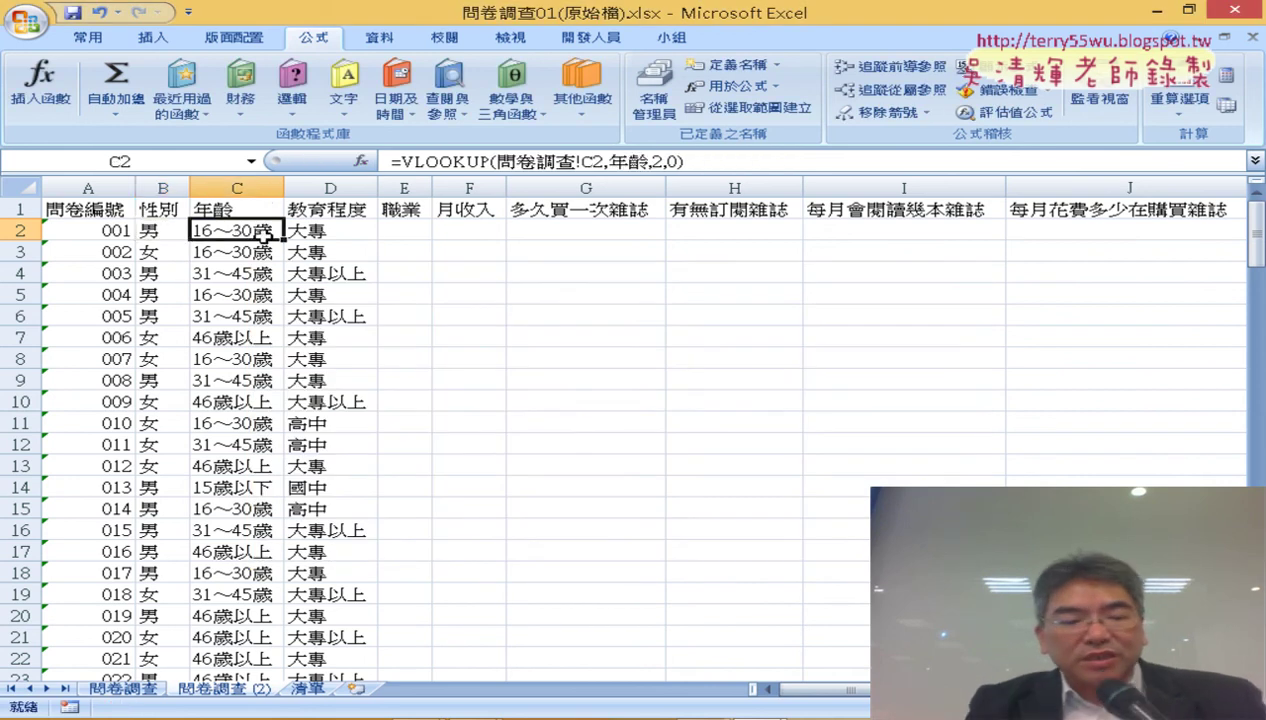
pyautogui.moveTo(245, 231); pyautogui.dragTo(287, 238)
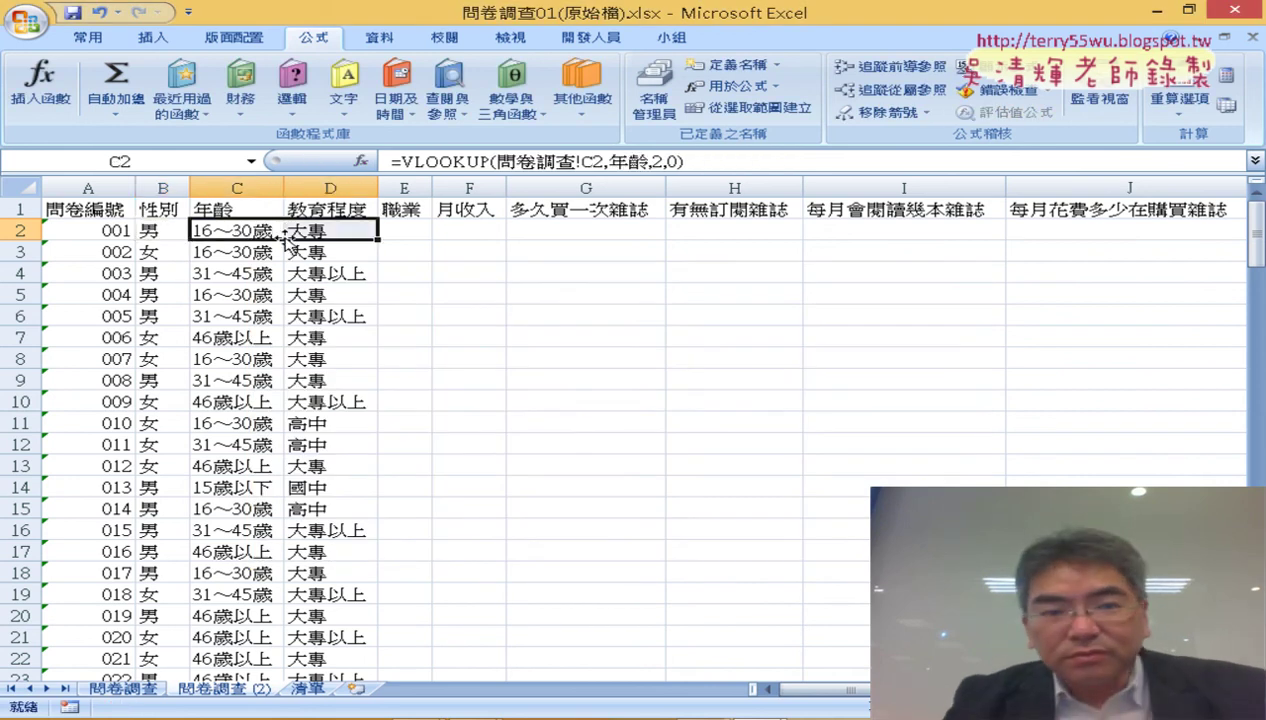
pyautogui.hotkey('ctrl', 'shift', 'Down')
pyautogui.press('Delete')
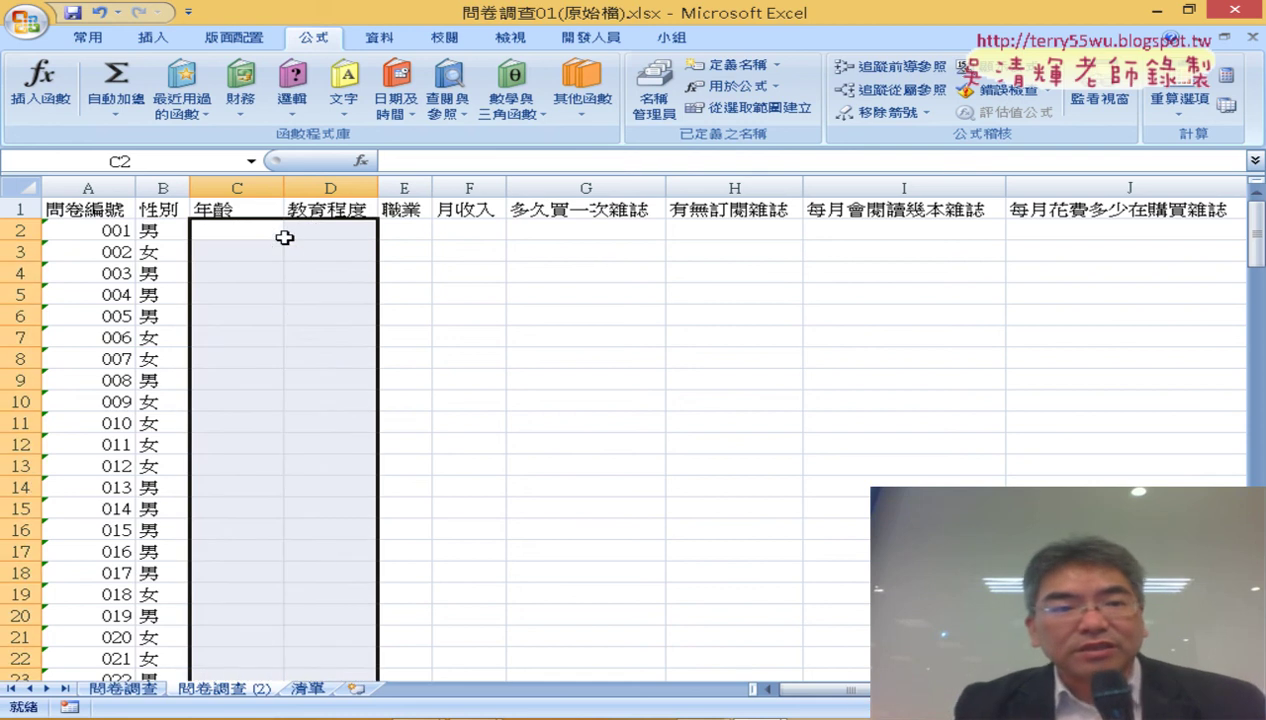
pyautogui.click(164, 248)
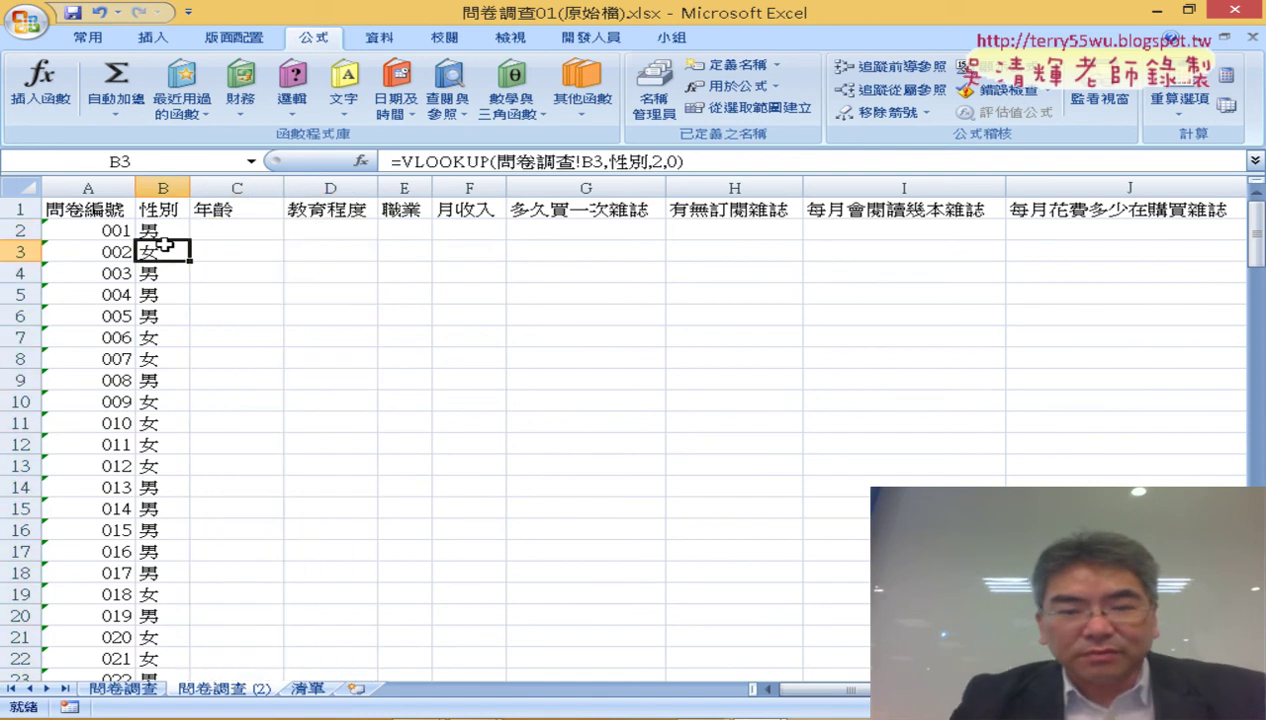
pyautogui.hotkey('ctrl', 'shift', 'Down')
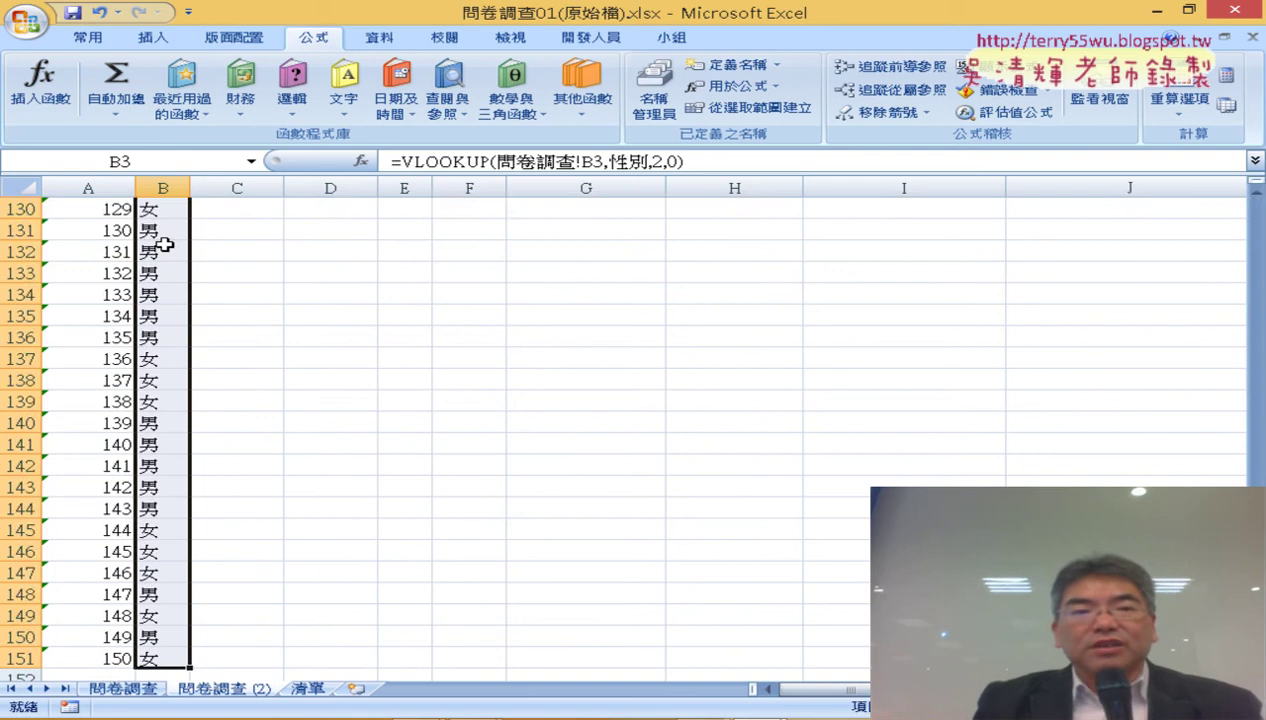
pyautogui.press('Delete')
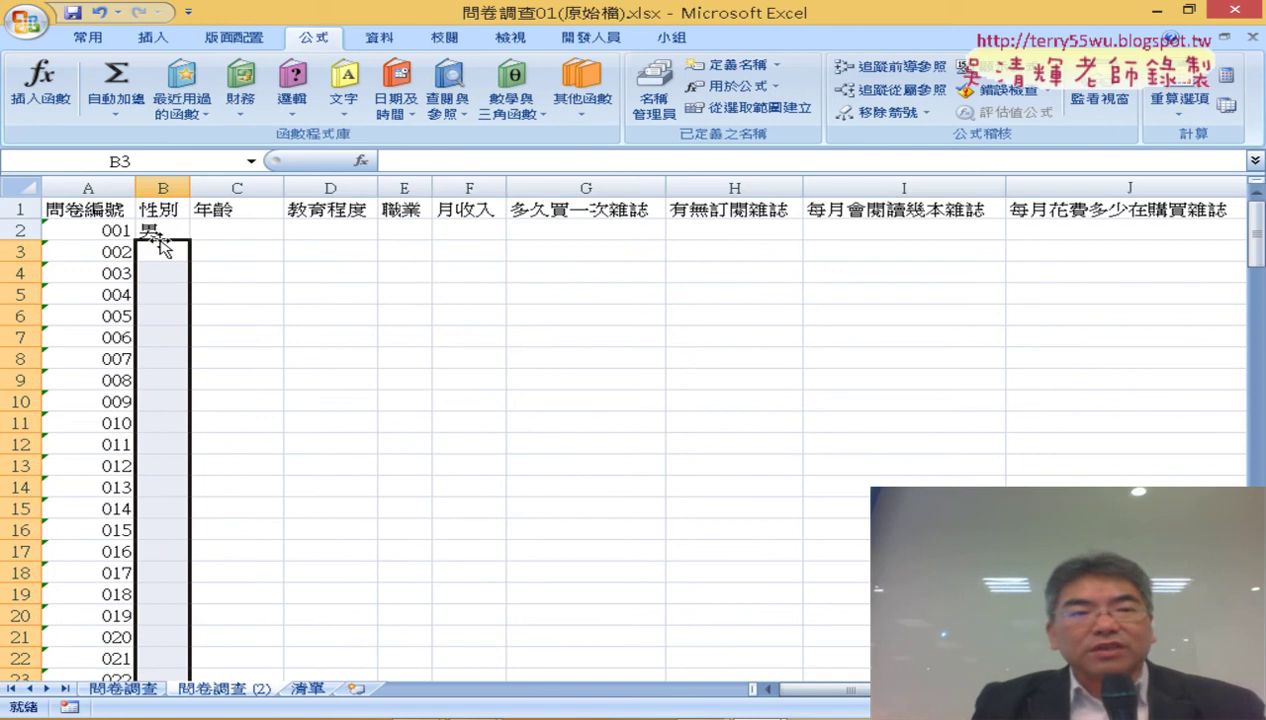
# Copy B2's formula into C2 with the fill handle, giving 16～30歲.
pyautogui.click(160, 233)
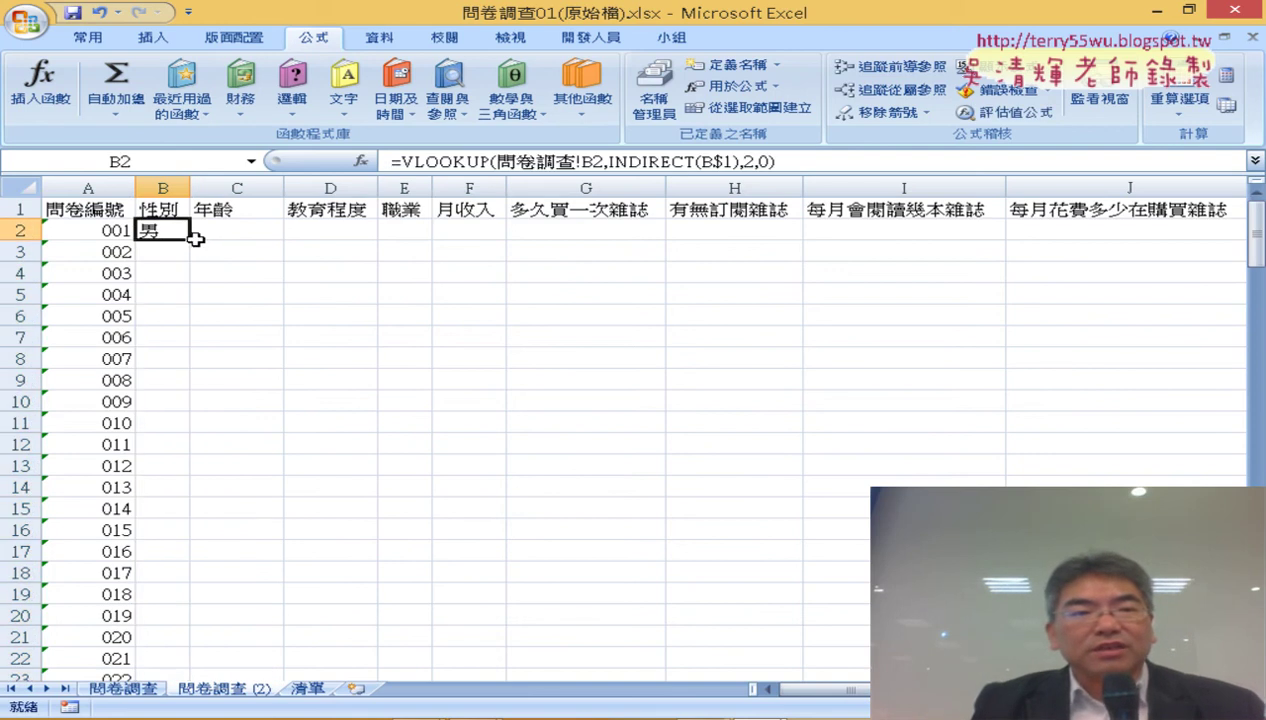
pyautogui.click(195, 239)
pyautogui.click(161, 236)
pyautogui.moveTo(188, 241); pyautogui.dragTo(285, 246)
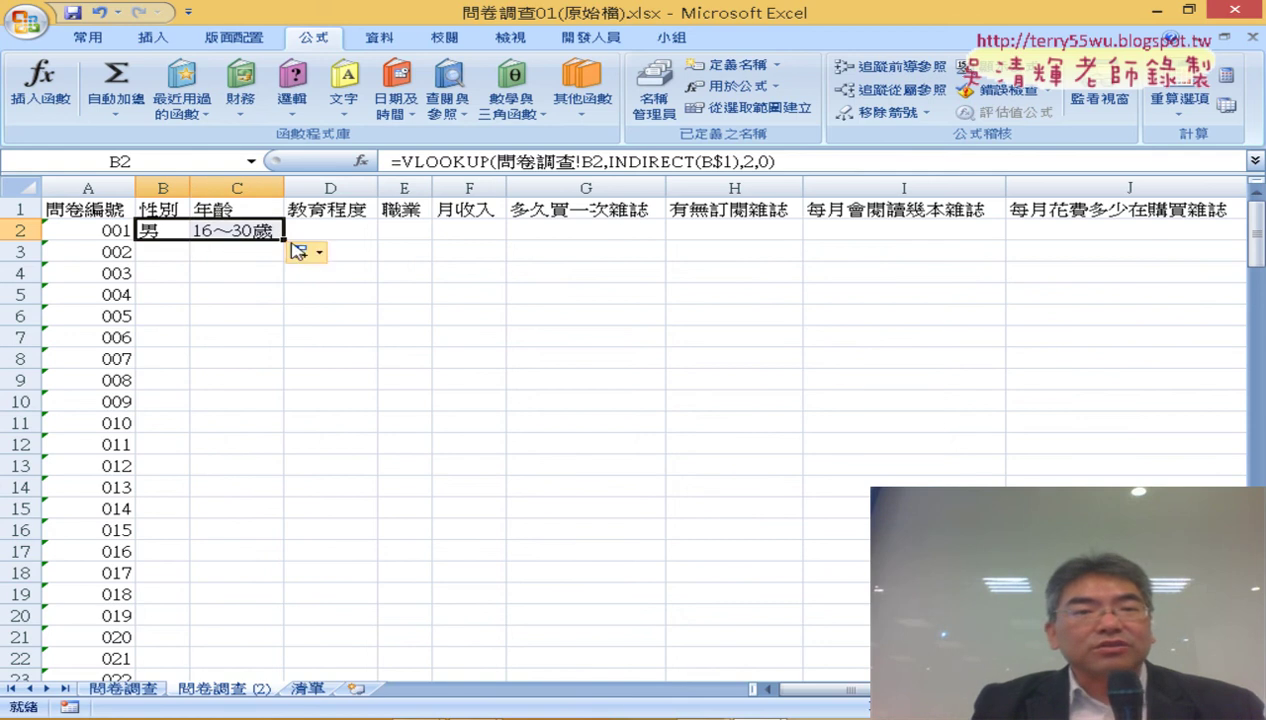
# Fill the formula from C2 across to O2 and down all survey rows, then check the labels.
pyautogui.moveTo(285, 241)
pyautogui.mouseDown()
pyautogui.moveTo(1180, 249)
pyautogui.moveTo(923, 238)
pyautogui.mouseUp()
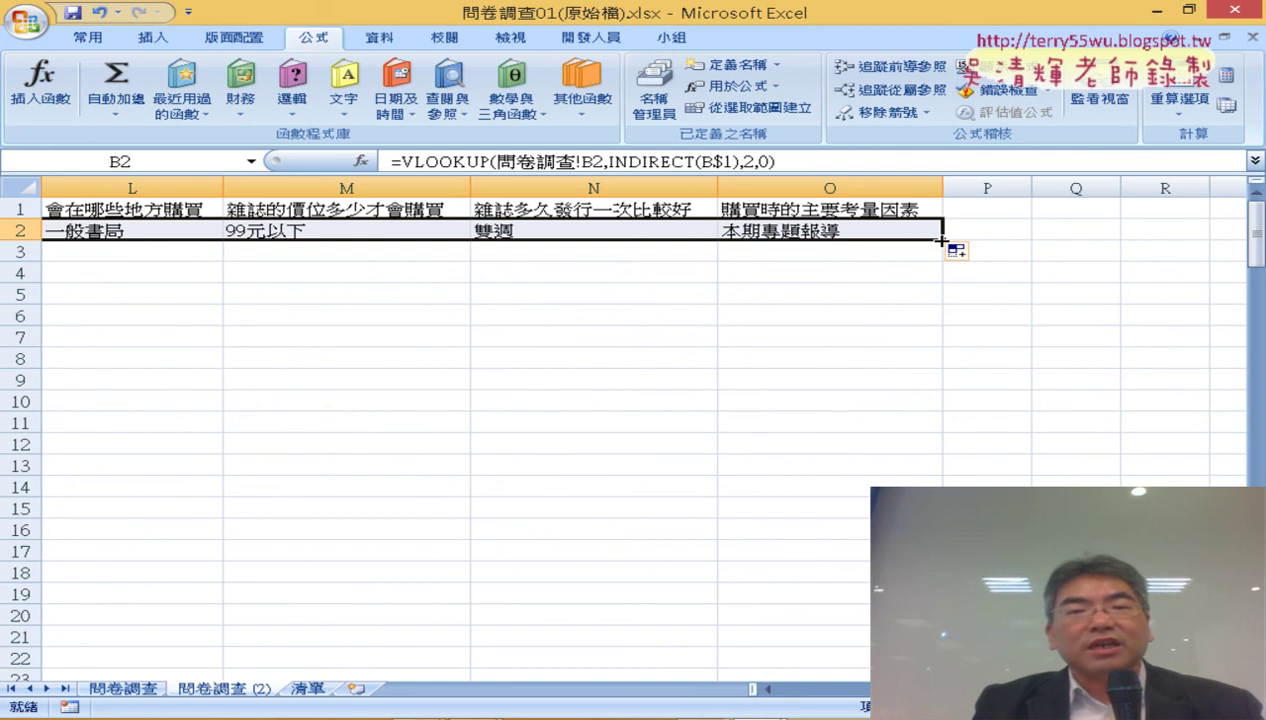
pyautogui.doubleClick(941, 240)
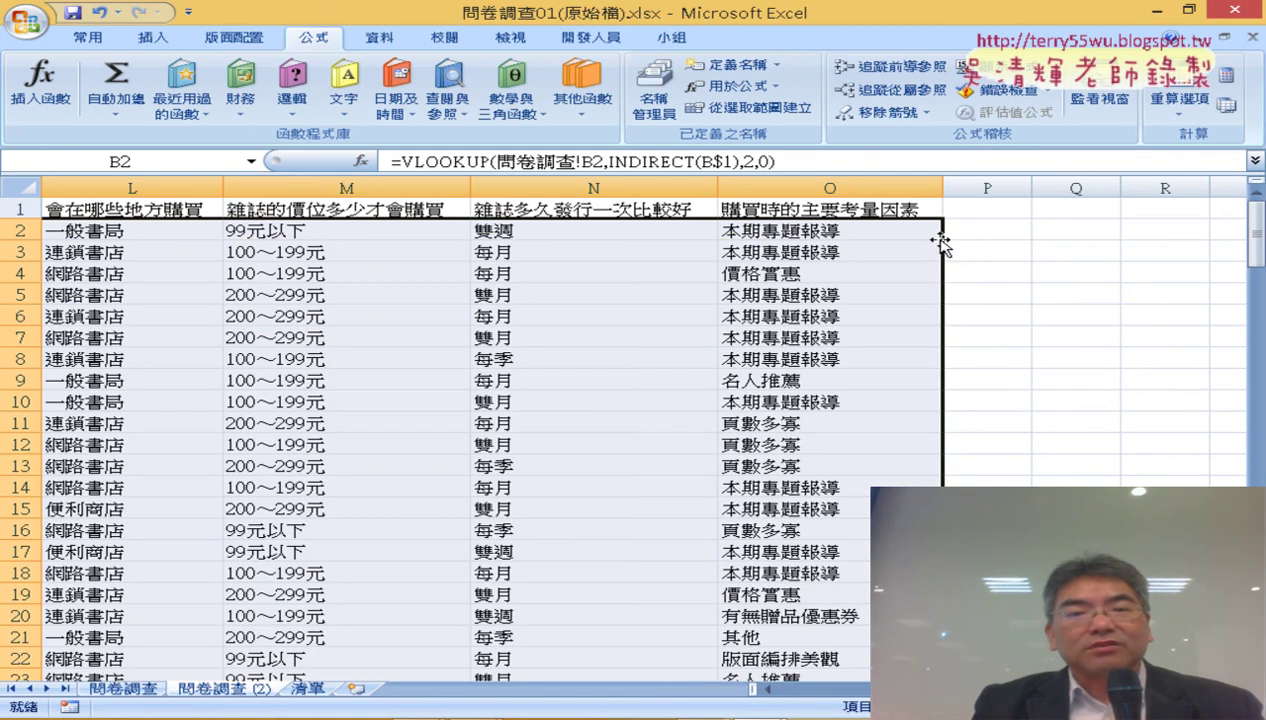
pyautogui.hscroll(-6, 662, 461)
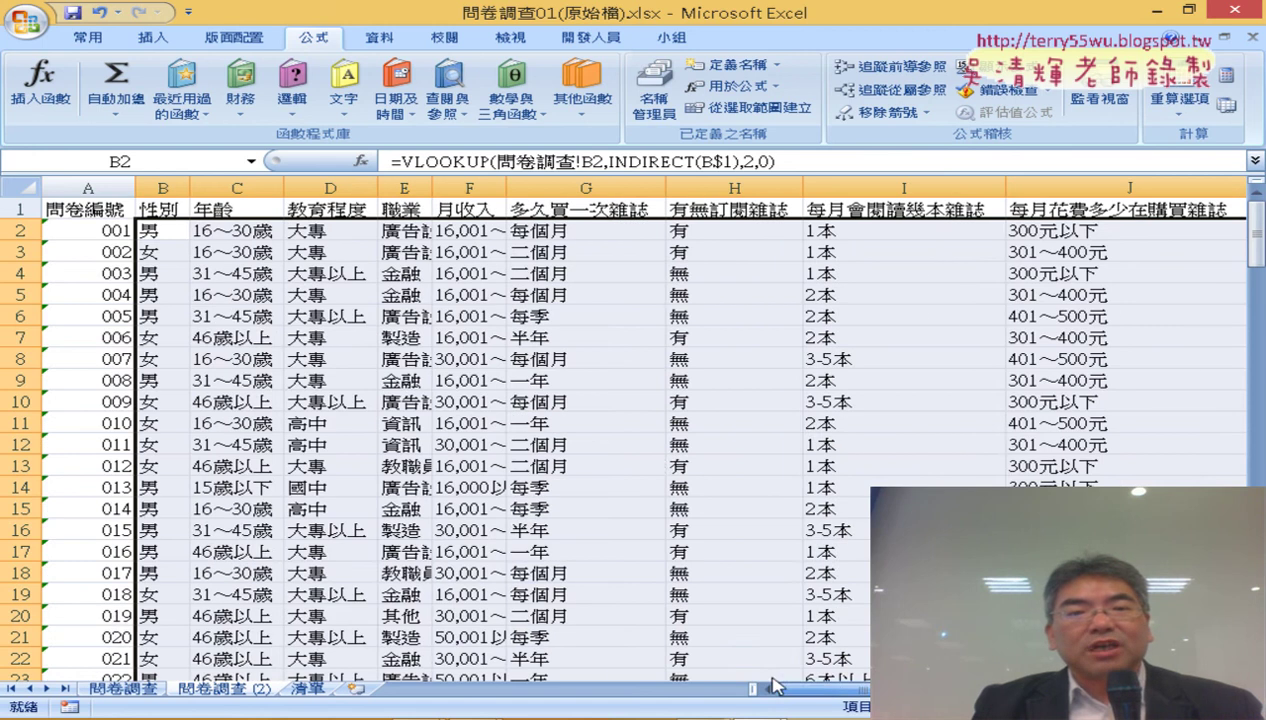
pyautogui.scroll(-7, 662, 461)
pyautogui.scroll(-8, 662, 461)
pyautogui.scroll(-5, 666, 457)
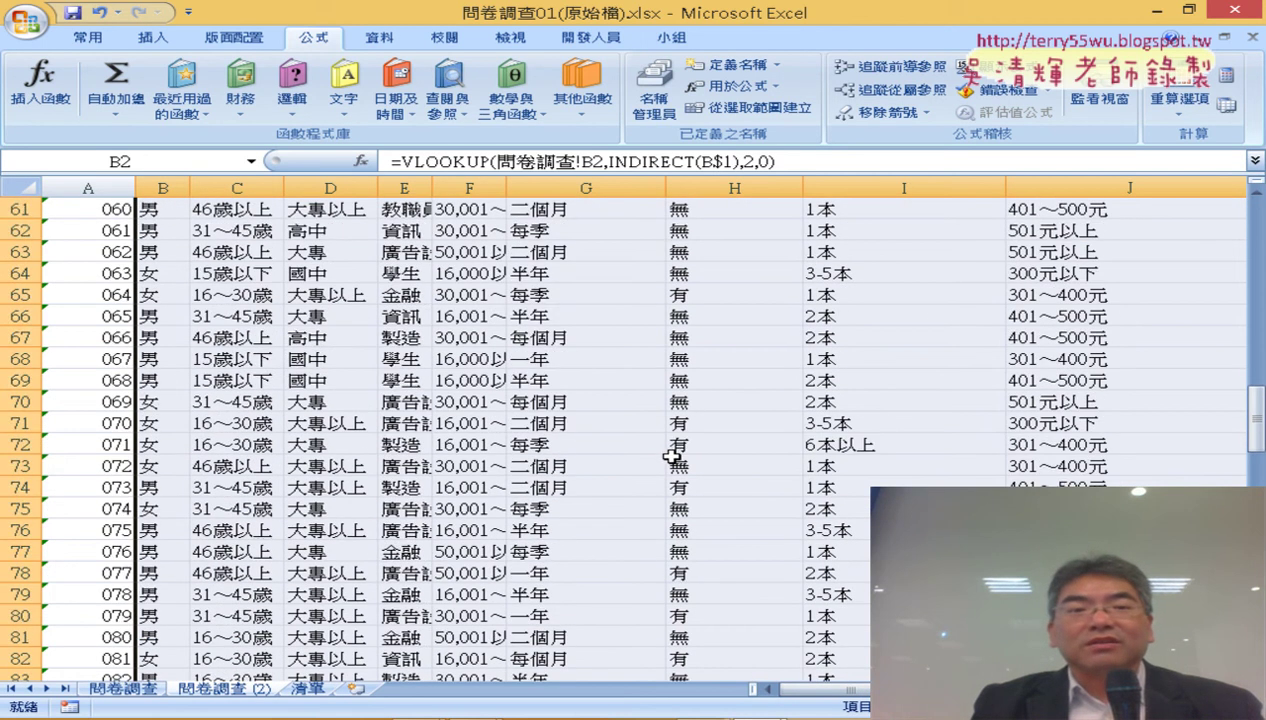
pyautogui.scroll(-7, 668, 455)
pyautogui.scroll(-4, 670, 453)
pyautogui.scroll(-8, 670, 453)
pyautogui.scroll(2, 675, 445)
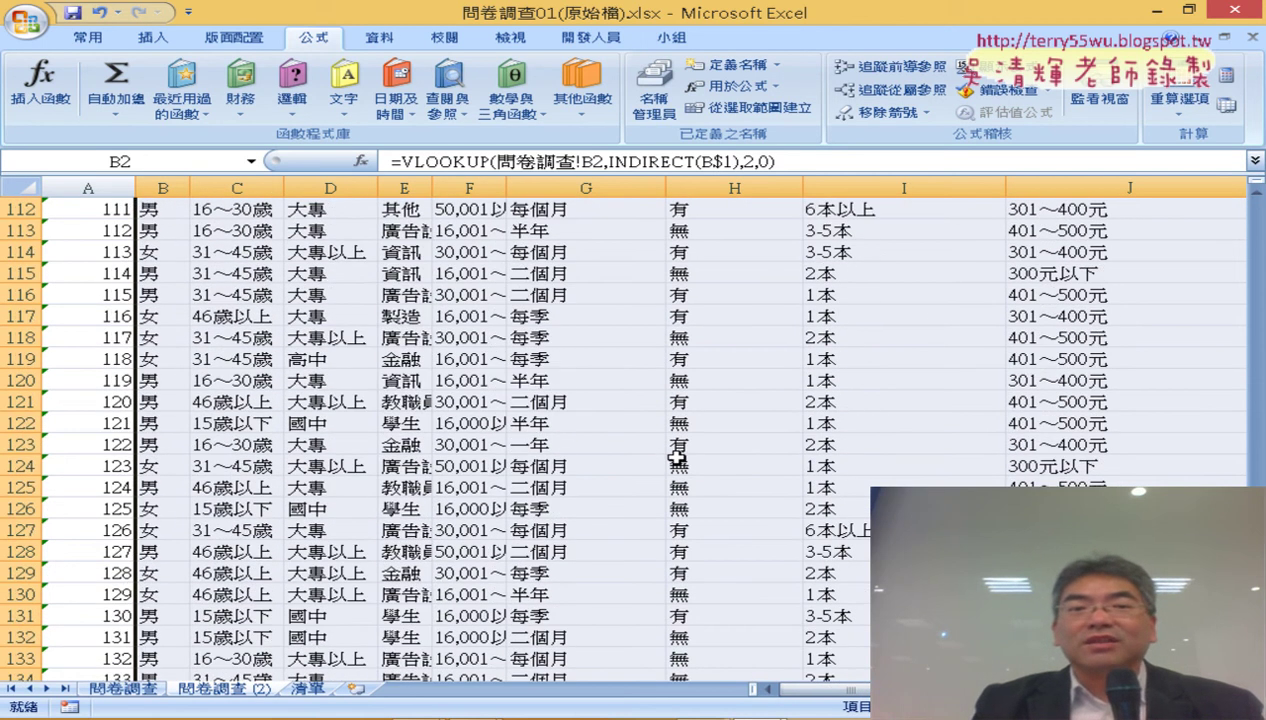
pyautogui.scroll(-8, 676, 443)
pyautogui.scroll(2, 676, 443)
pyautogui.scroll(9, 676, 443)
pyautogui.scroll(6, 677, 443)
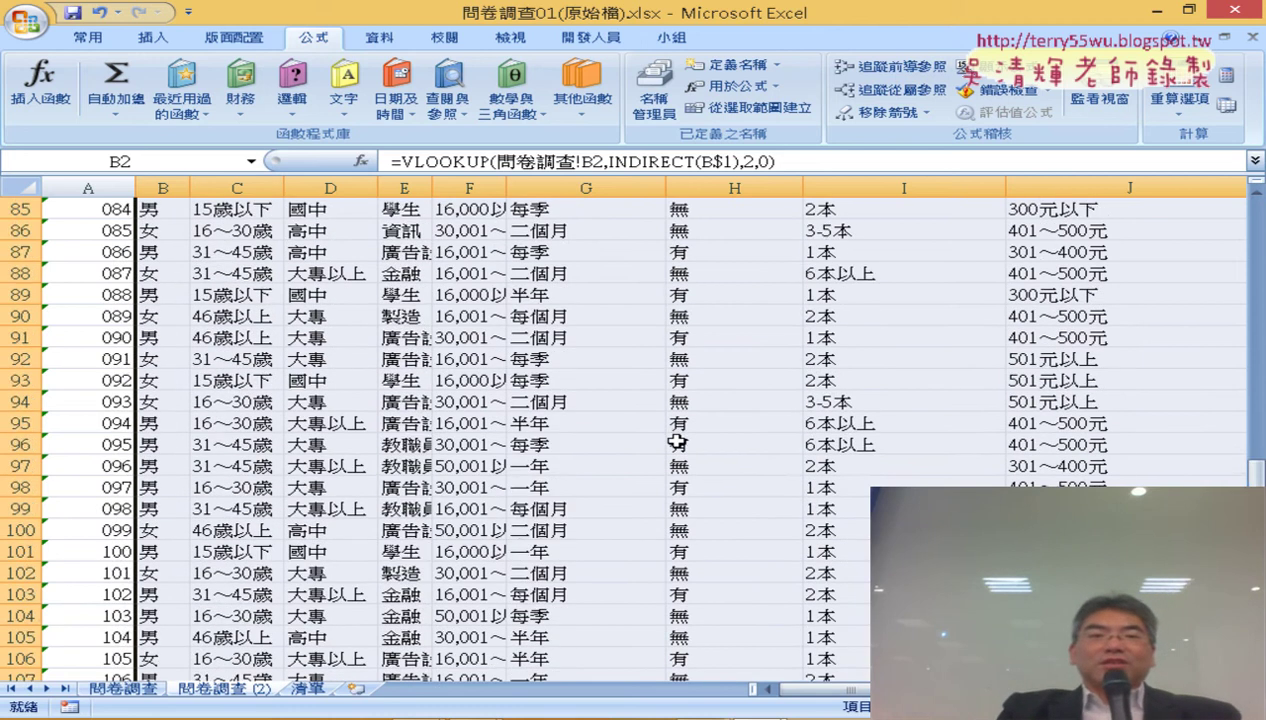
pyautogui.scroll(9, 678, 444)
pyautogui.scroll(8, 679, 444)
pyautogui.scroll(6, 679, 444)
pyautogui.scroll(5, 679, 444)
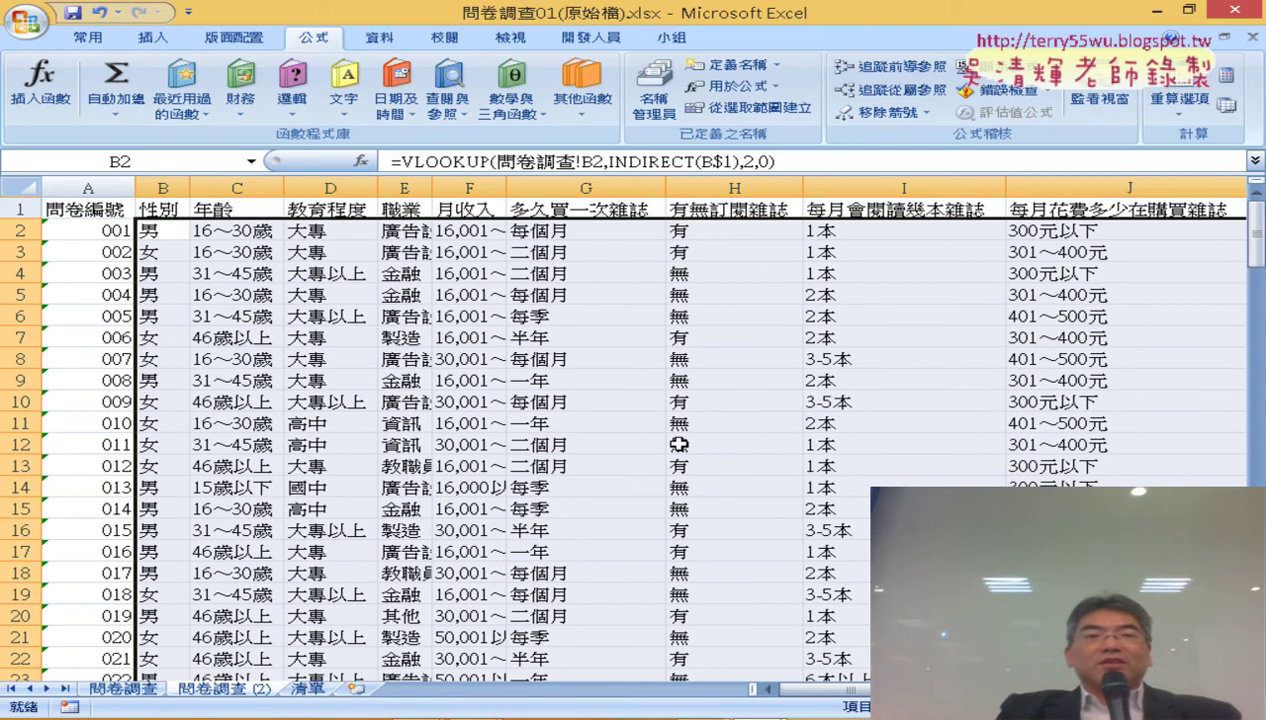
pyautogui.click(163, 233)
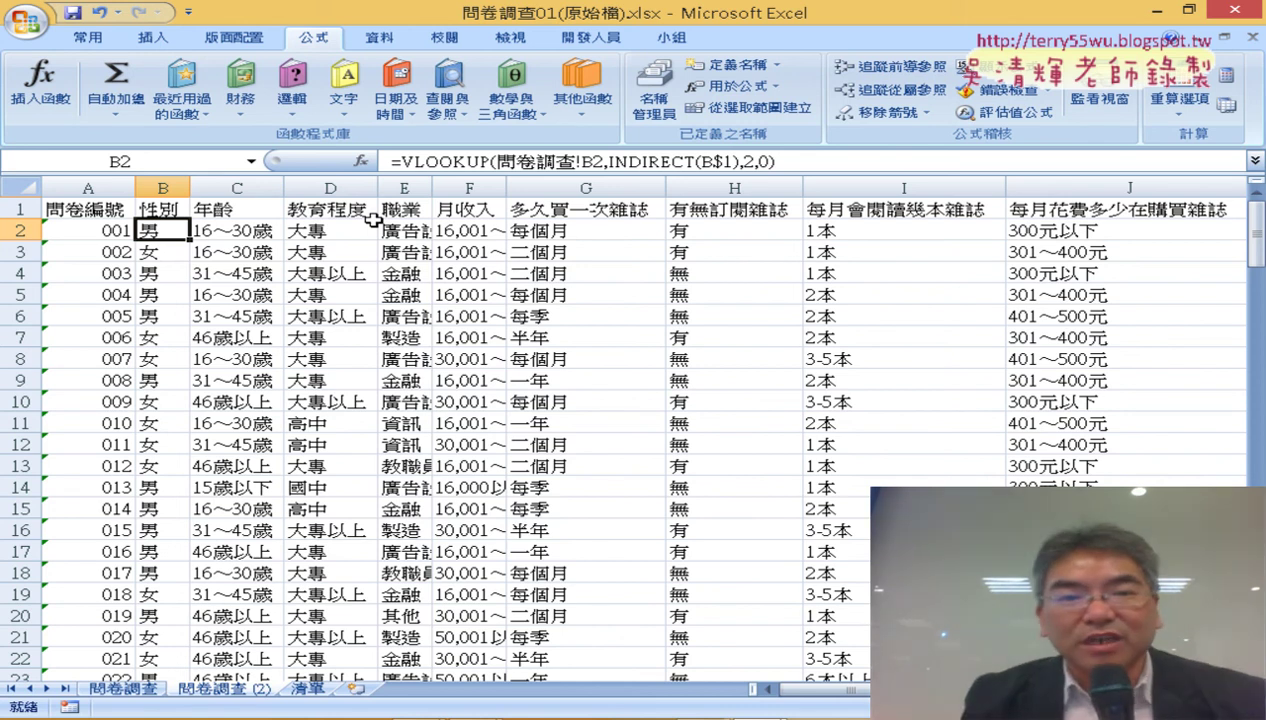
# Reopen B2's VLOOKUP arguments and compare INDIRECT(B$1) and column 2 with the 清單 code tables.
pyautogui.click(452, 161)
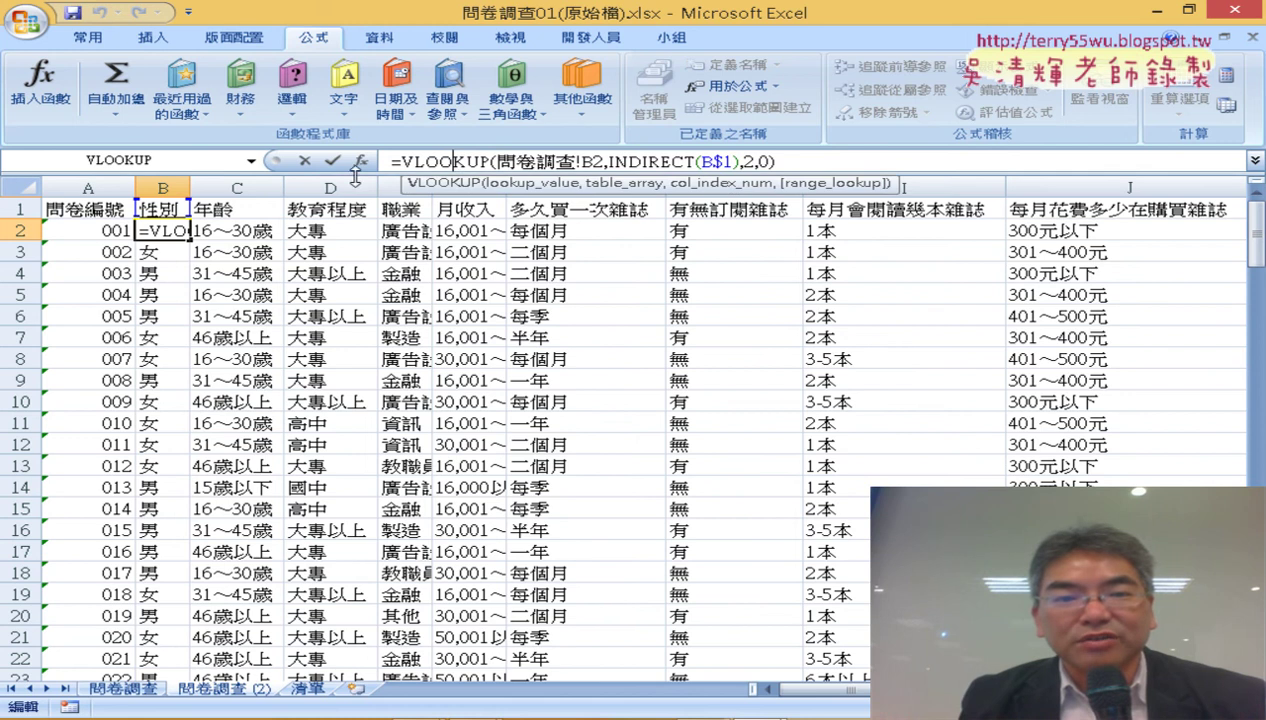
pyautogui.click(360, 161)
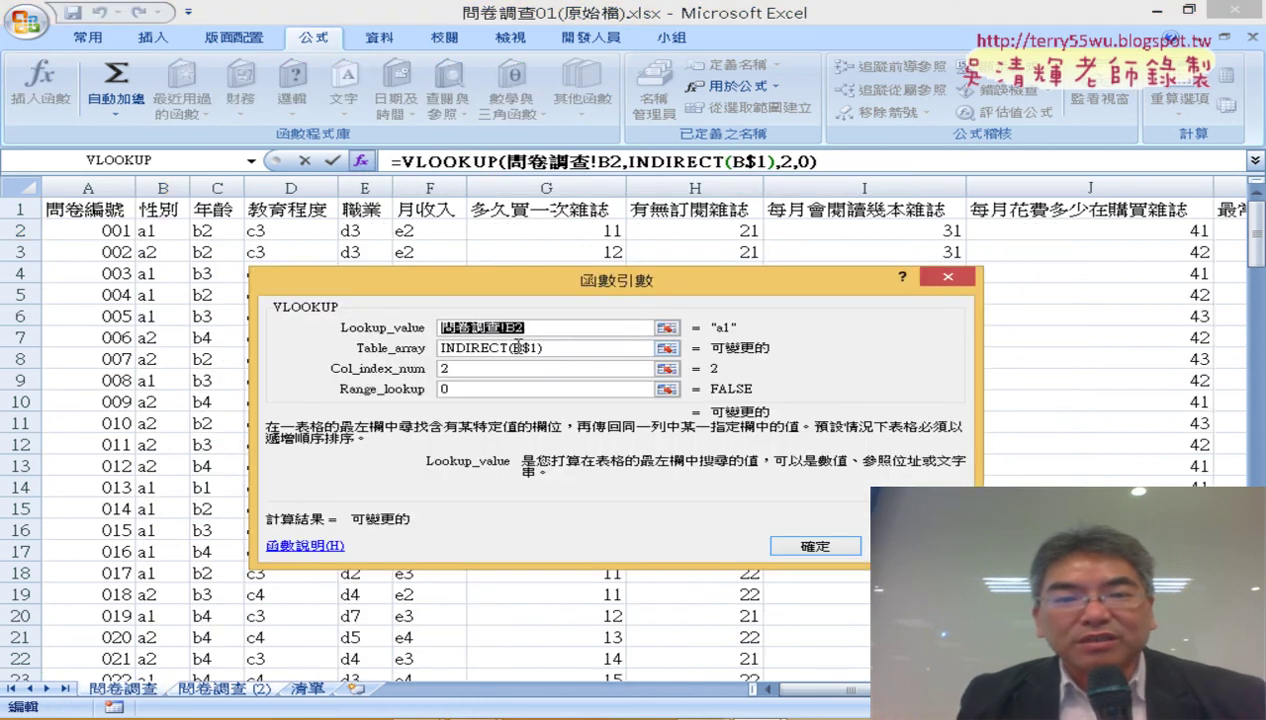
pyautogui.moveTo(518, 350); pyautogui.dragTo(534, 351)
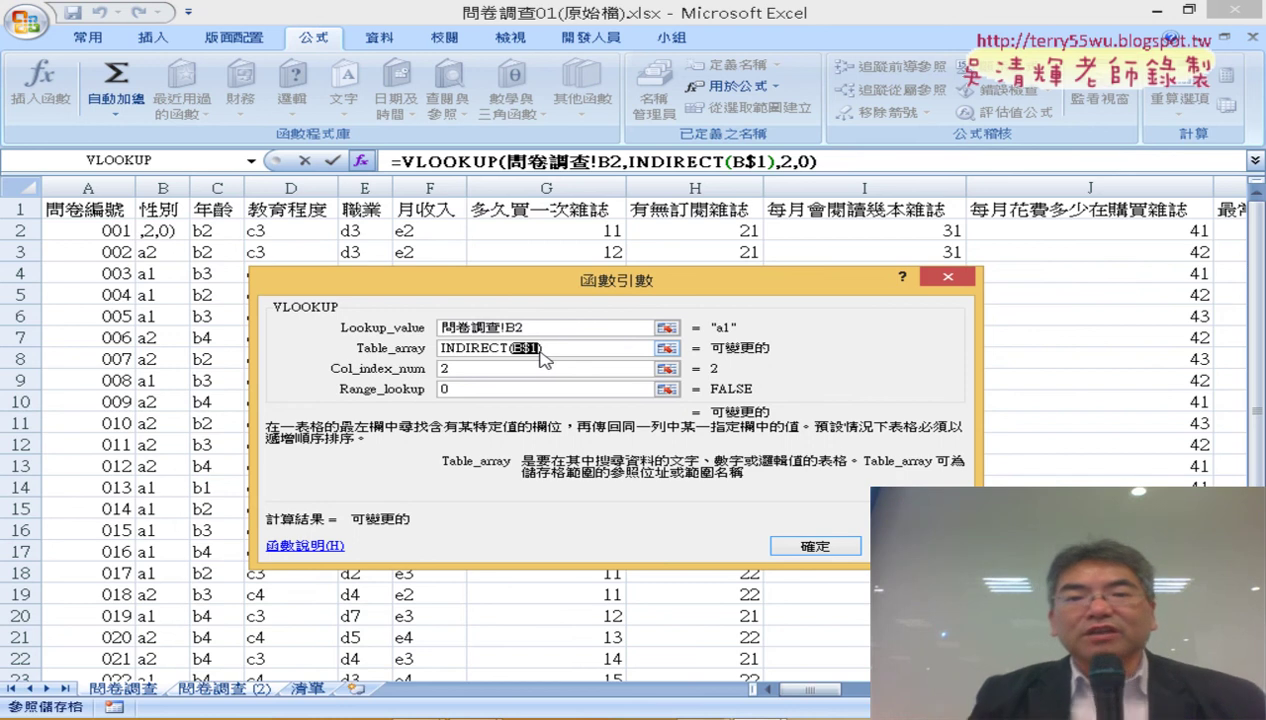
pyautogui.hotkey('ctrl', 'pagedown')
pyautogui.hotkey('ctrl', 'pagedown')
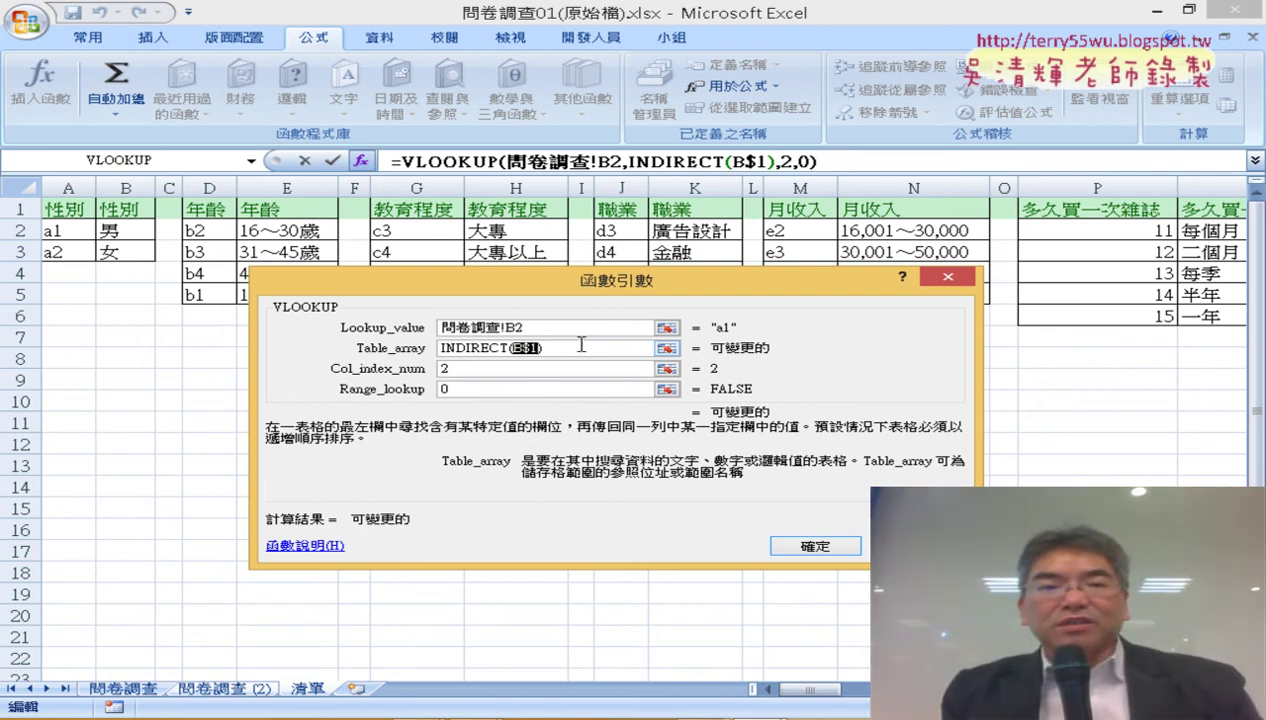
pyautogui.click(538, 366)
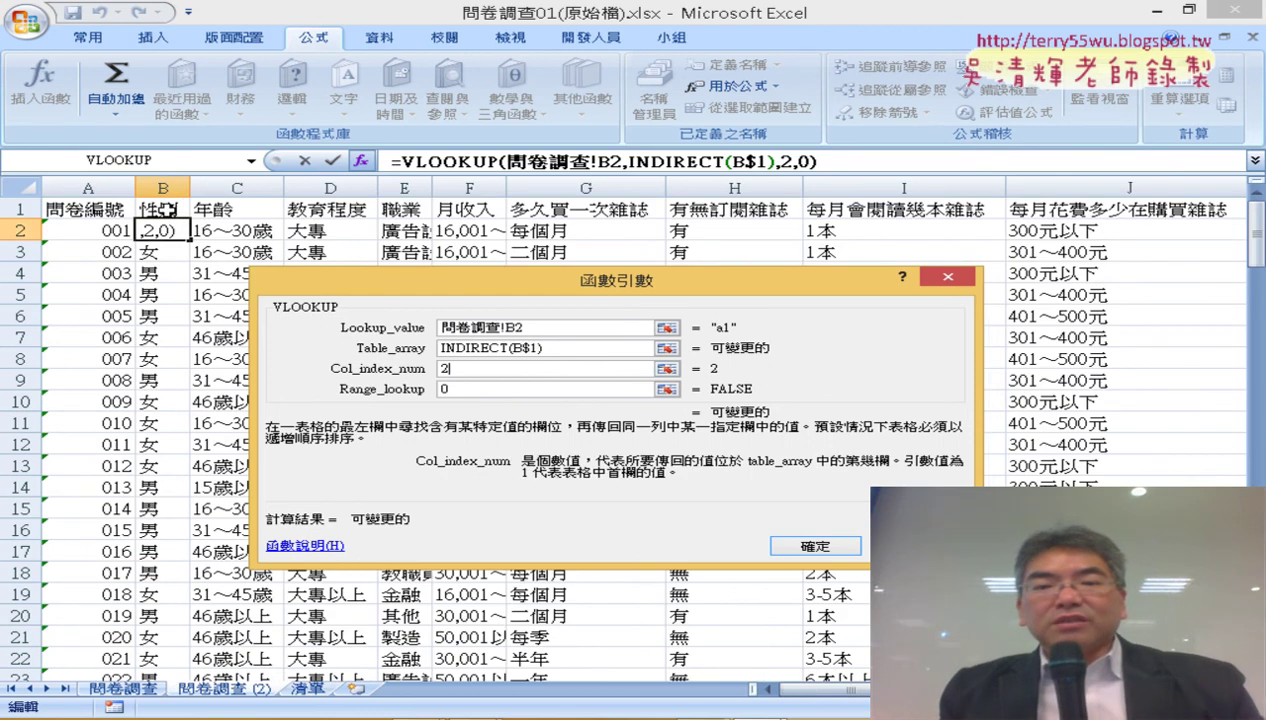
pyautogui.click(815, 546)
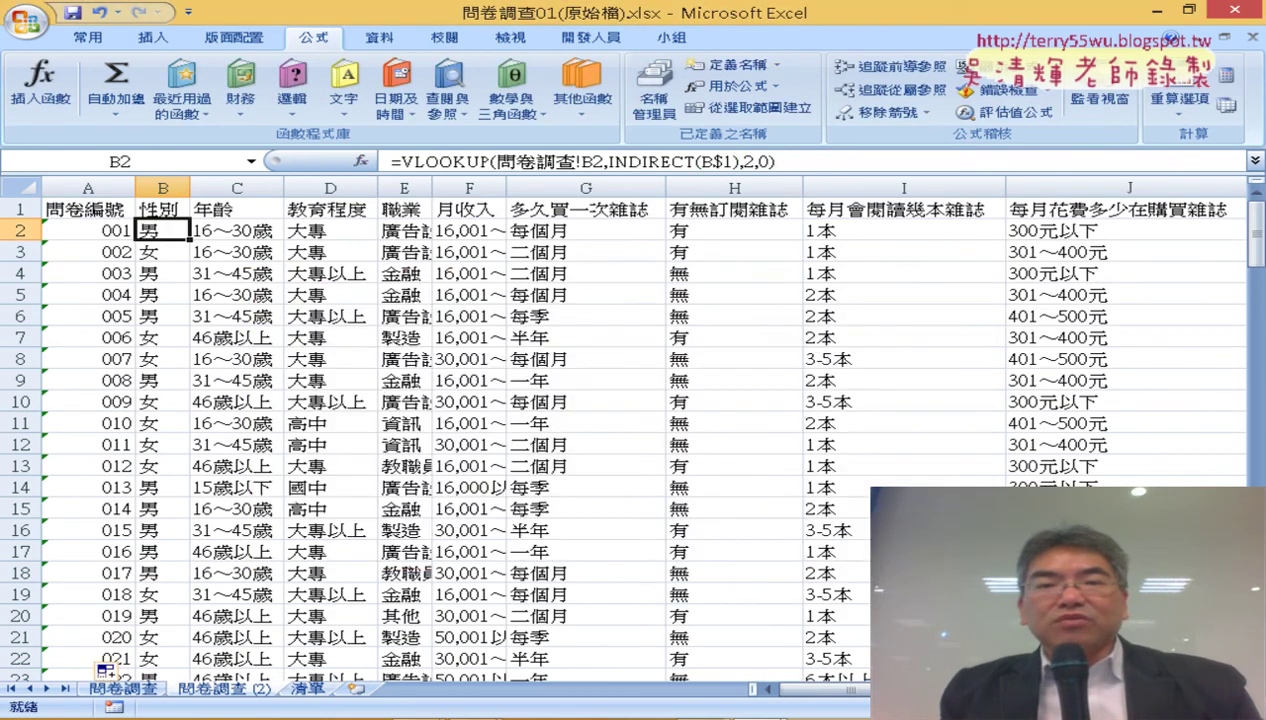
pyautogui.click(657, 112)
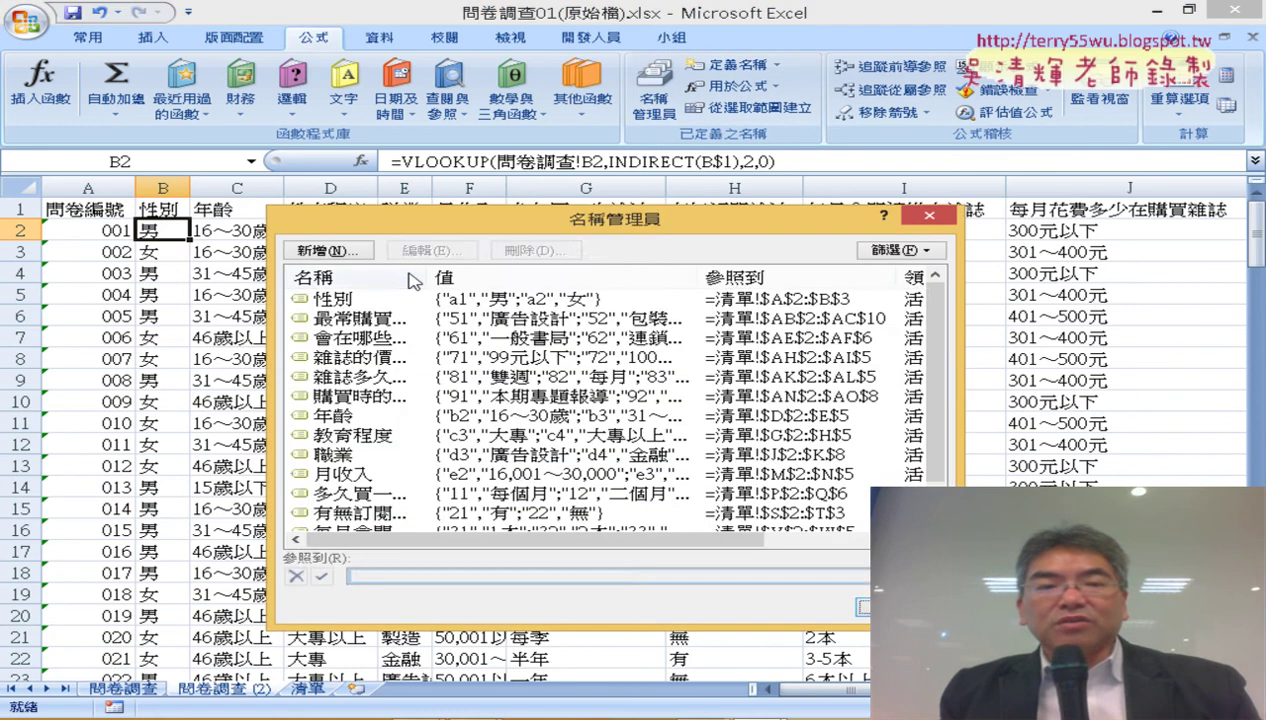
pyautogui.click(368, 300)
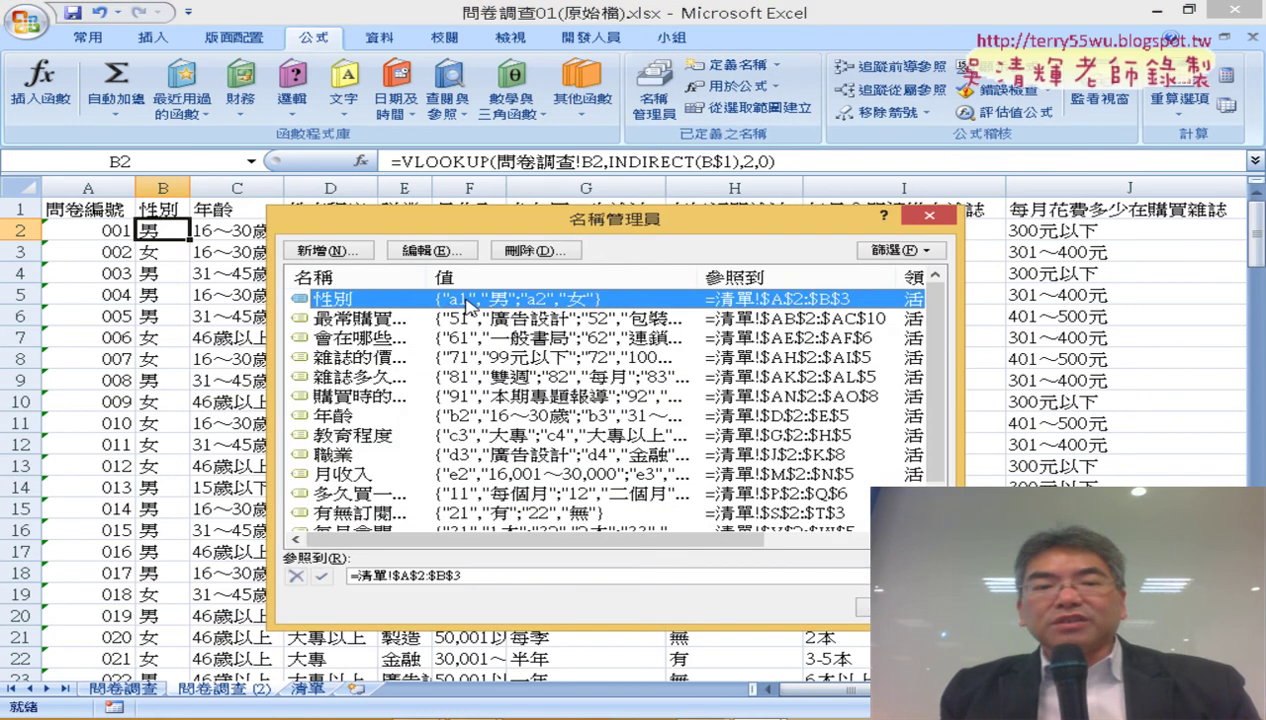
pyautogui.click(495, 576)
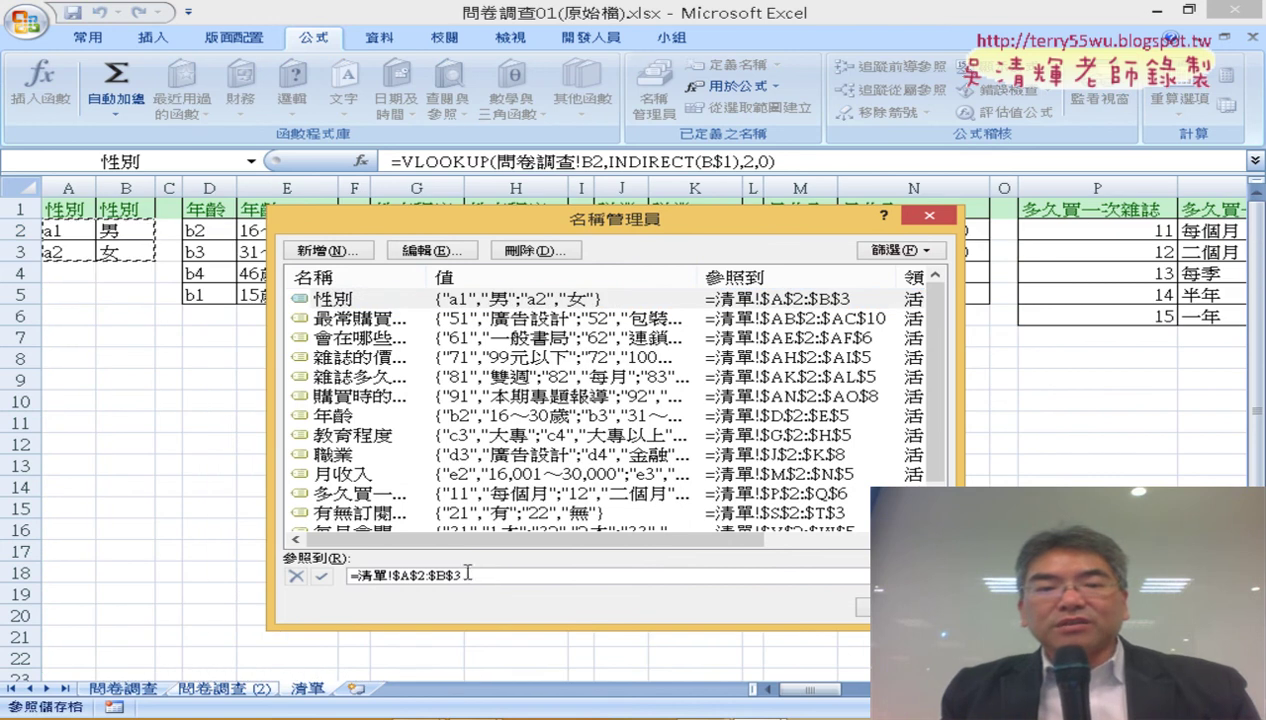
pyautogui.moveTo(480, 576); pyautogui.dragTo(345, 576)
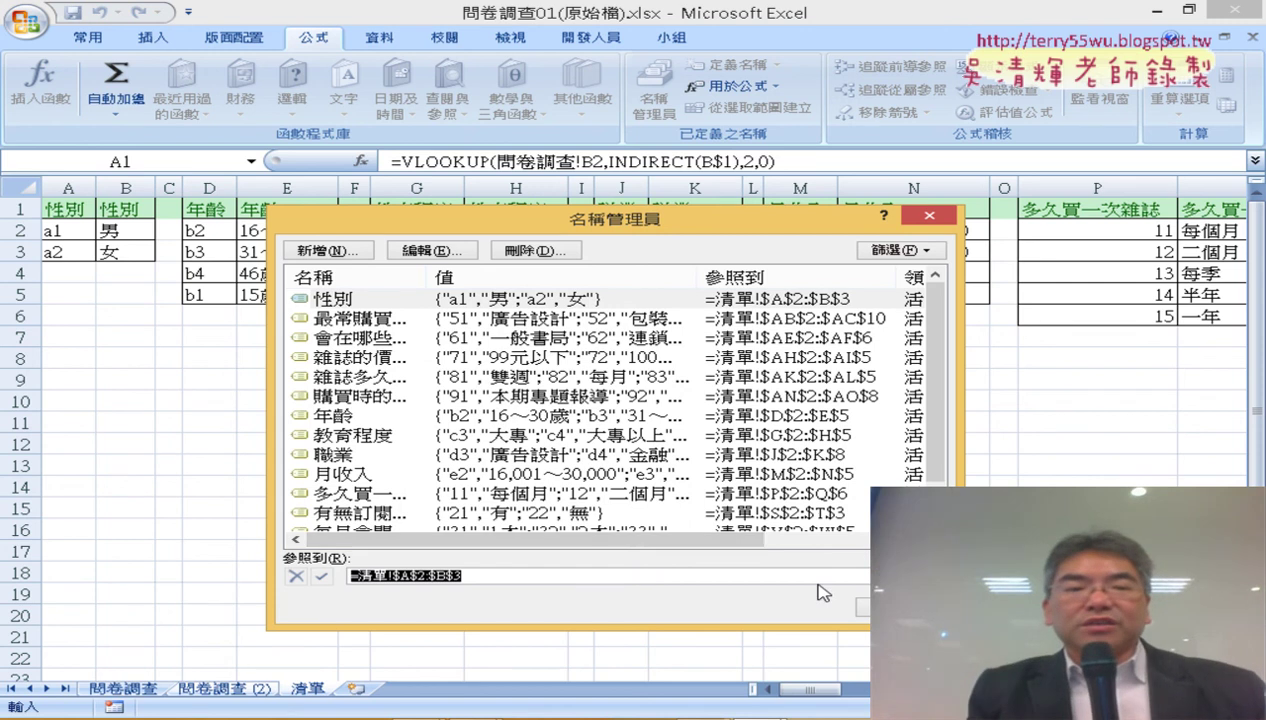
pyautogui.press('Escape')
# Clear all converted labels from C2 through the last used column and row.
pyautogui.click(212, 680)
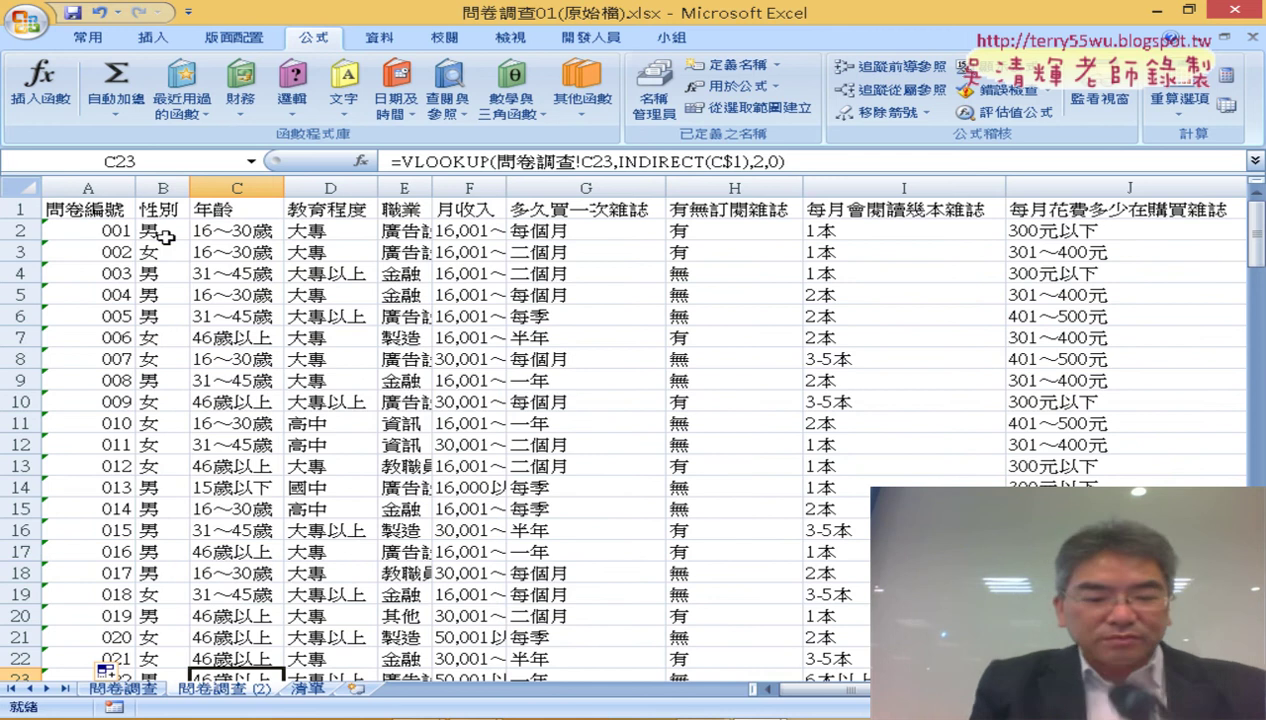
pyautogui.click(215, 228)
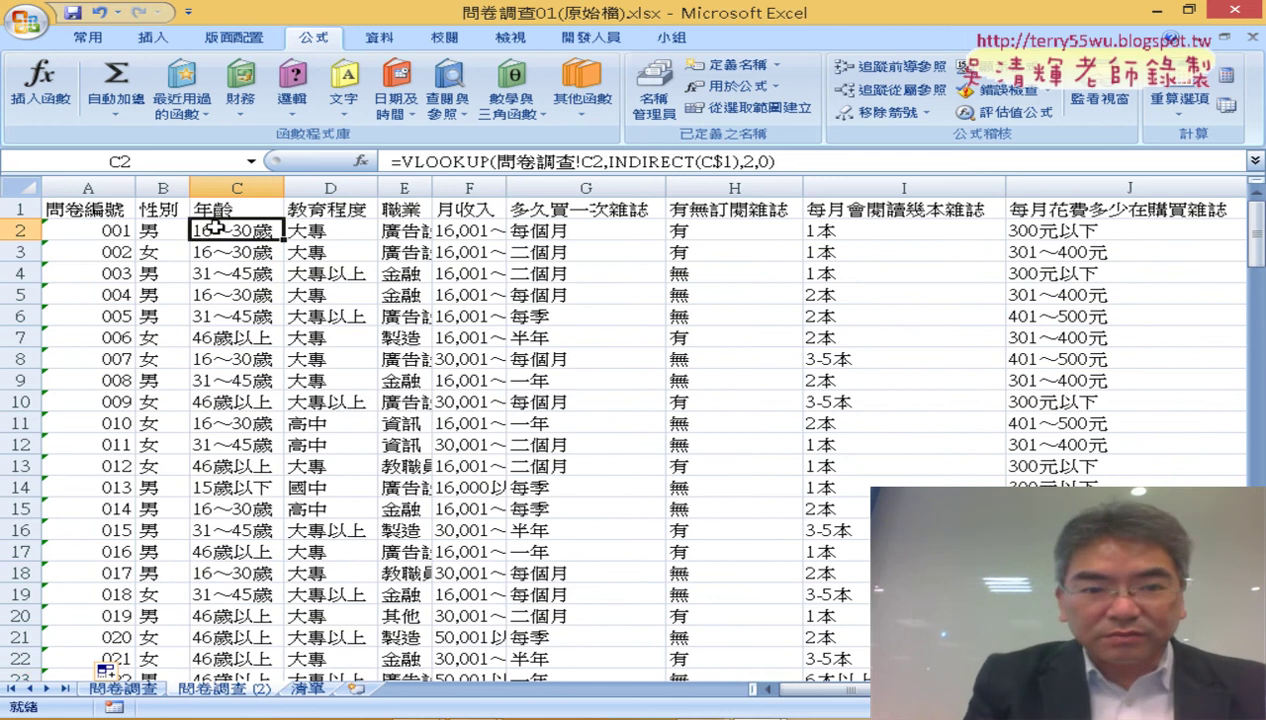
pyautogui.hotkey('ctrl', 'shift', 'Right')
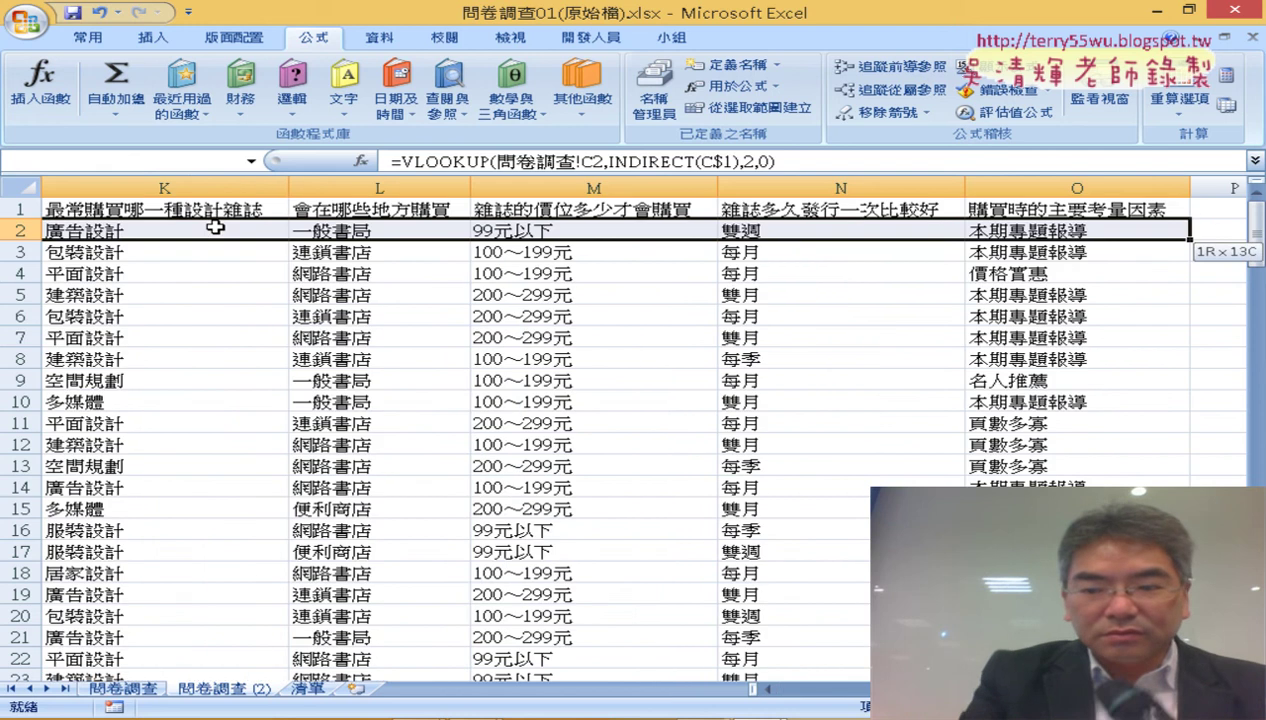
pyautogui.hotkey('ctrl', 'shift', 'Down')
pyautogui.press('Delete')
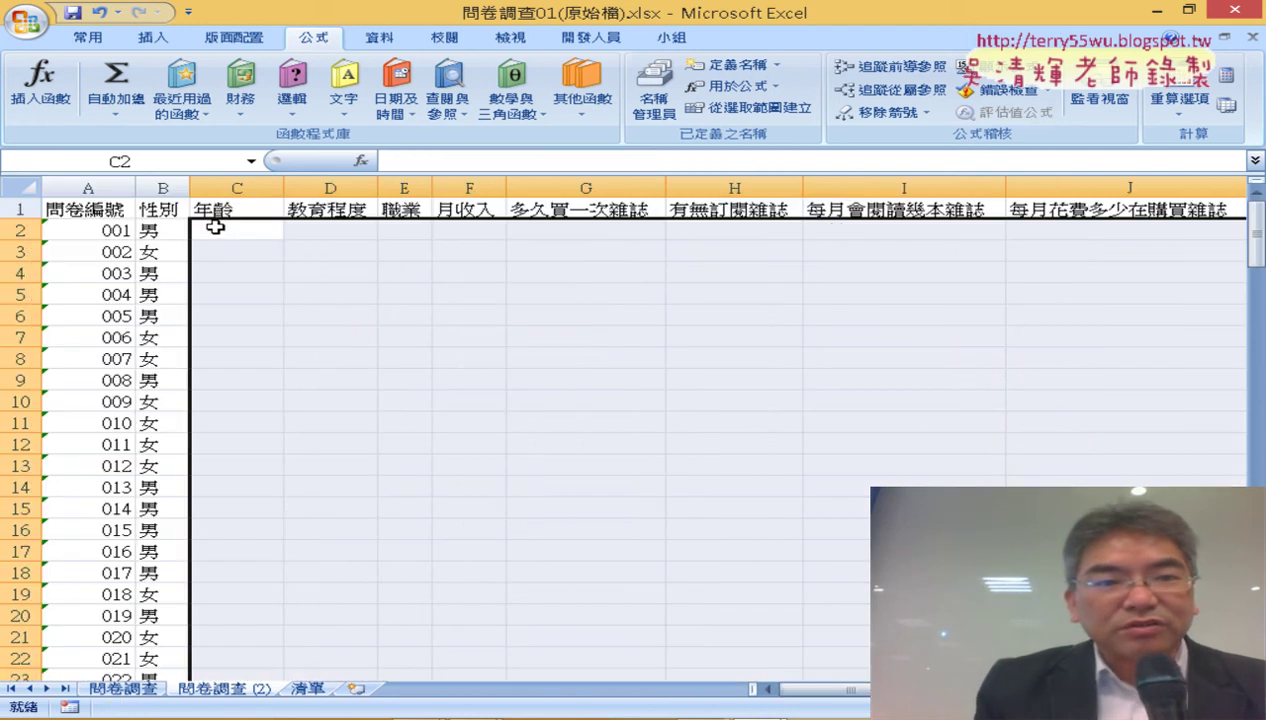
pyautogui.press('Left')
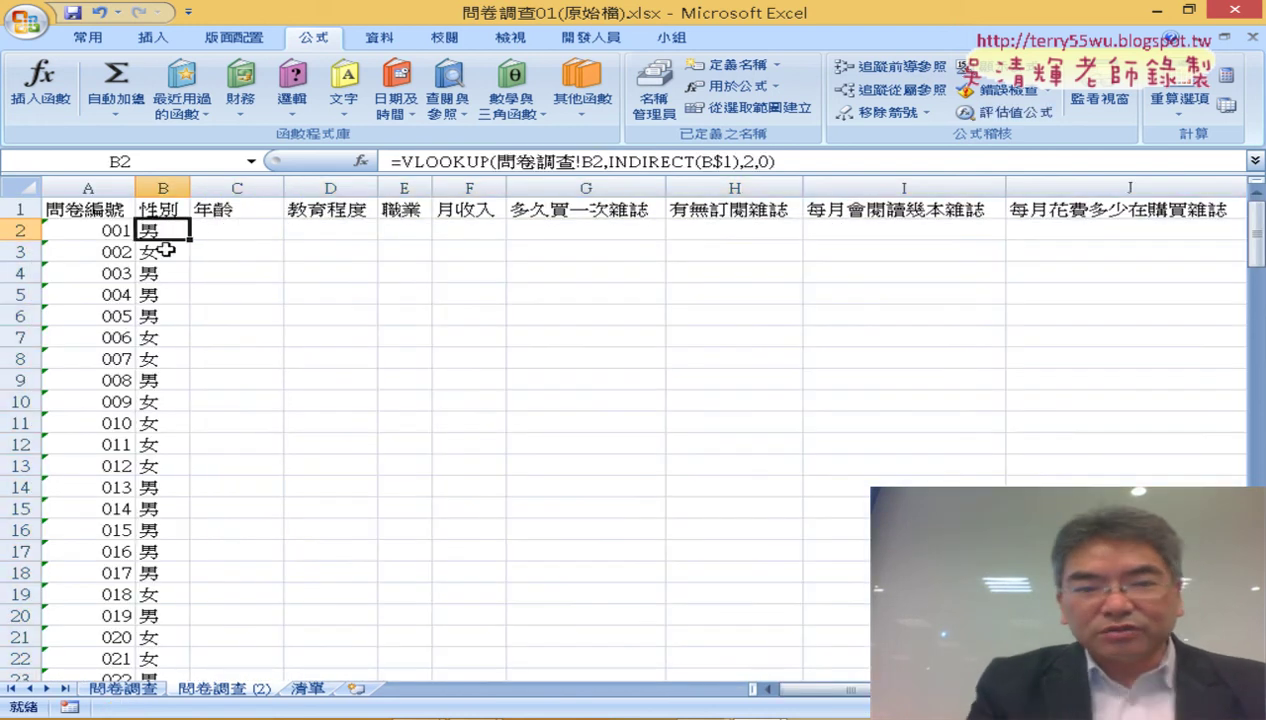
# Clear B3:B151 and reopen the VLOOKUP arguments for B2.
pyautogui.click(165, 250)
pyautogui.hotkey('ctrl', 'shift', 'Down')
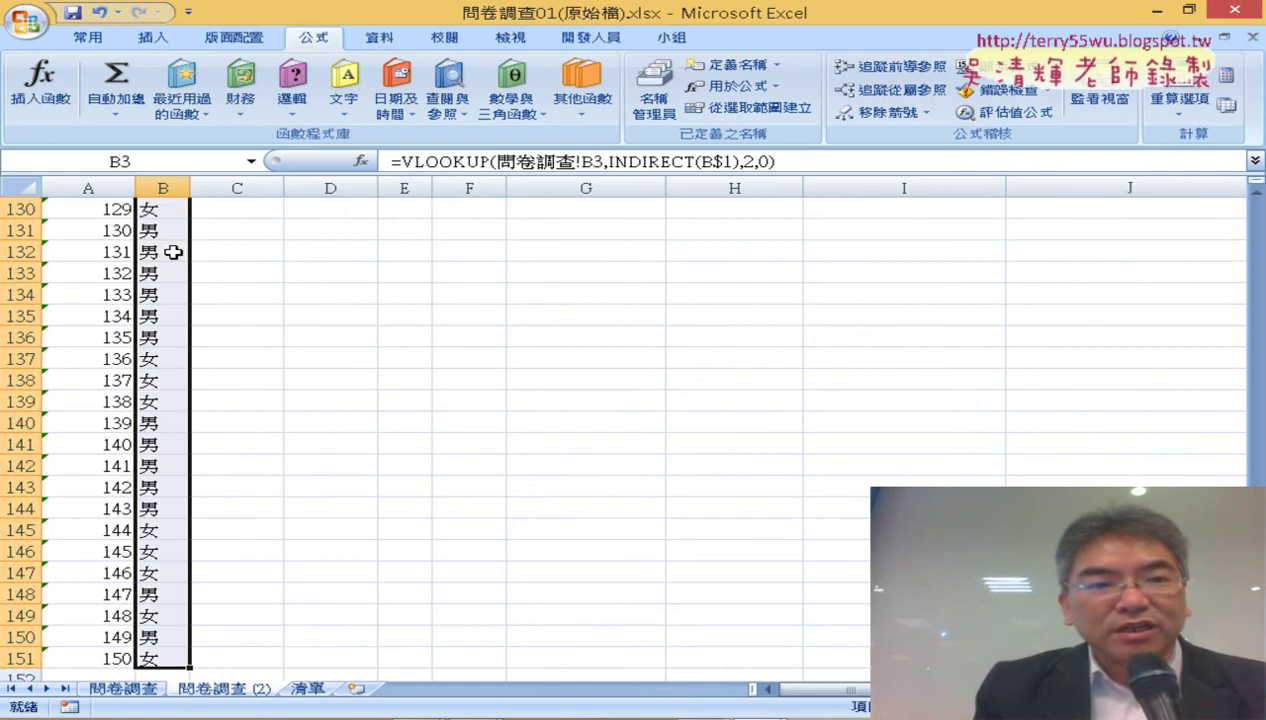
pyautogui.press('Delete')
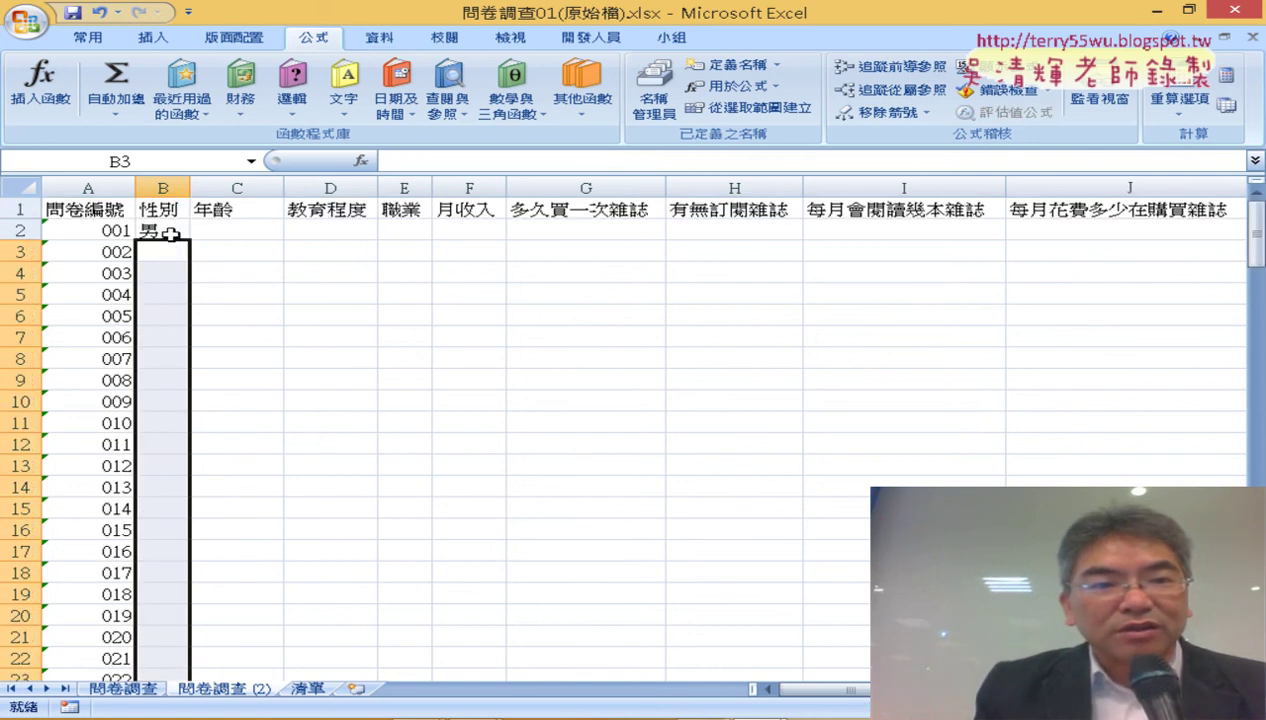
pyautogui.click(170, 231)
pyautogui.click(362, 161)
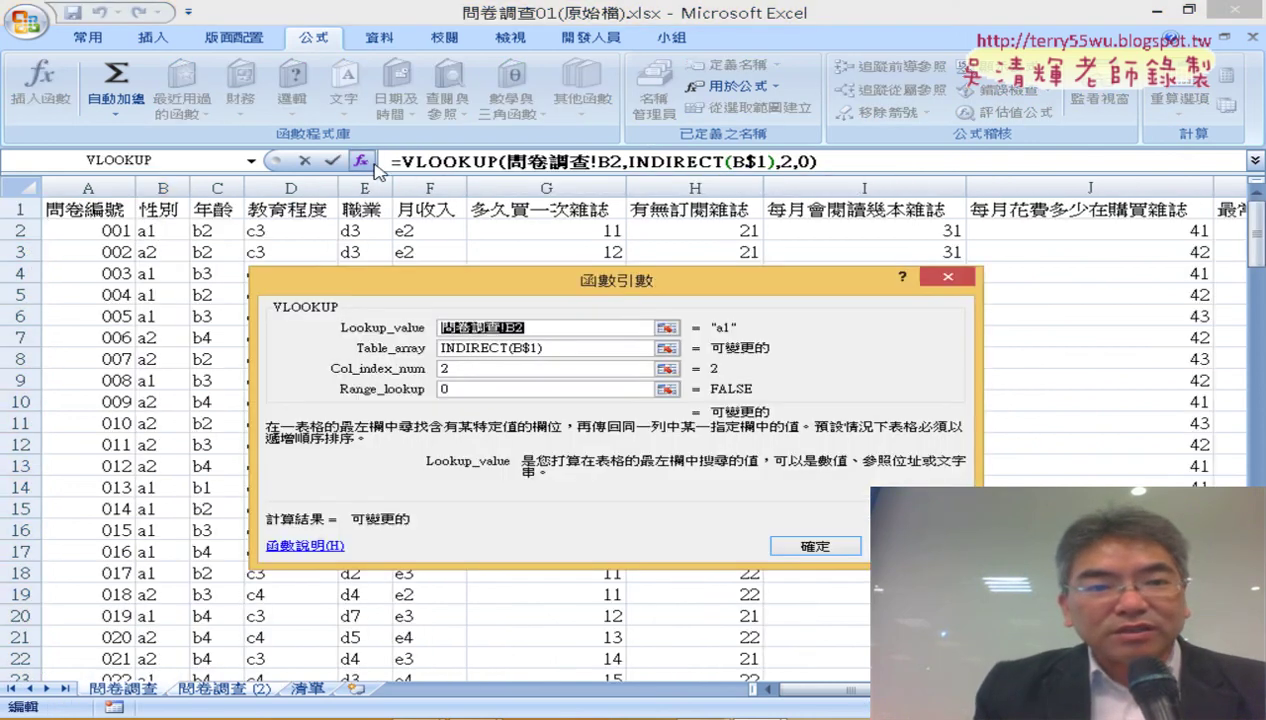
# Review Lookup_value 問卷調查!B2, Table_array INDIRECT(B$1), column 2 and exact match 0 in turn.
pyautogui.click(449, 334)
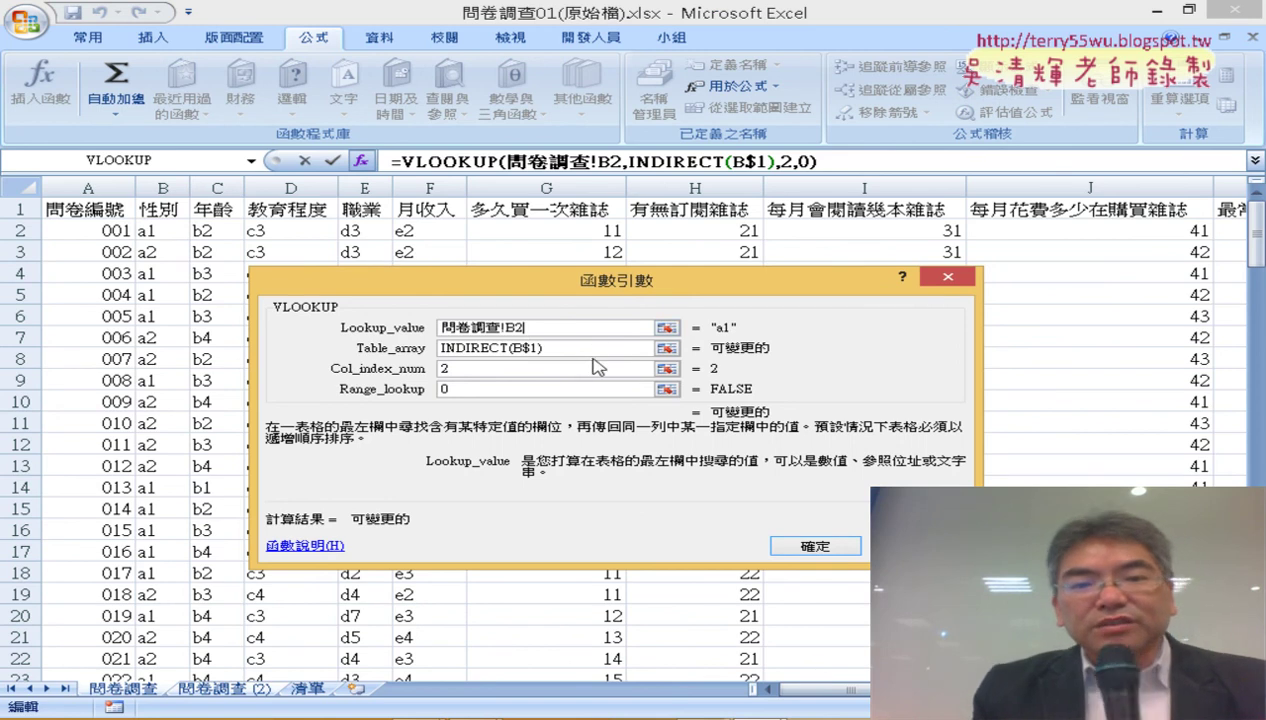
pyautogui.click(597, 348)
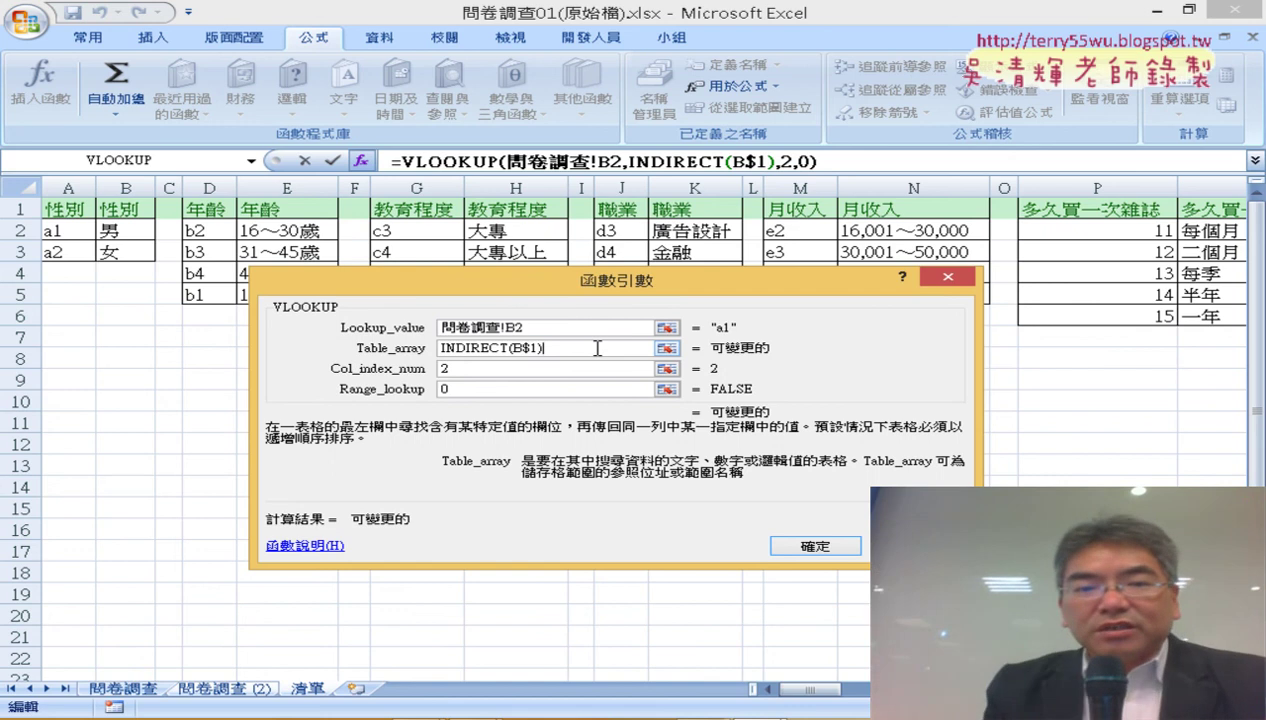
pyautogui.click(563, 369)
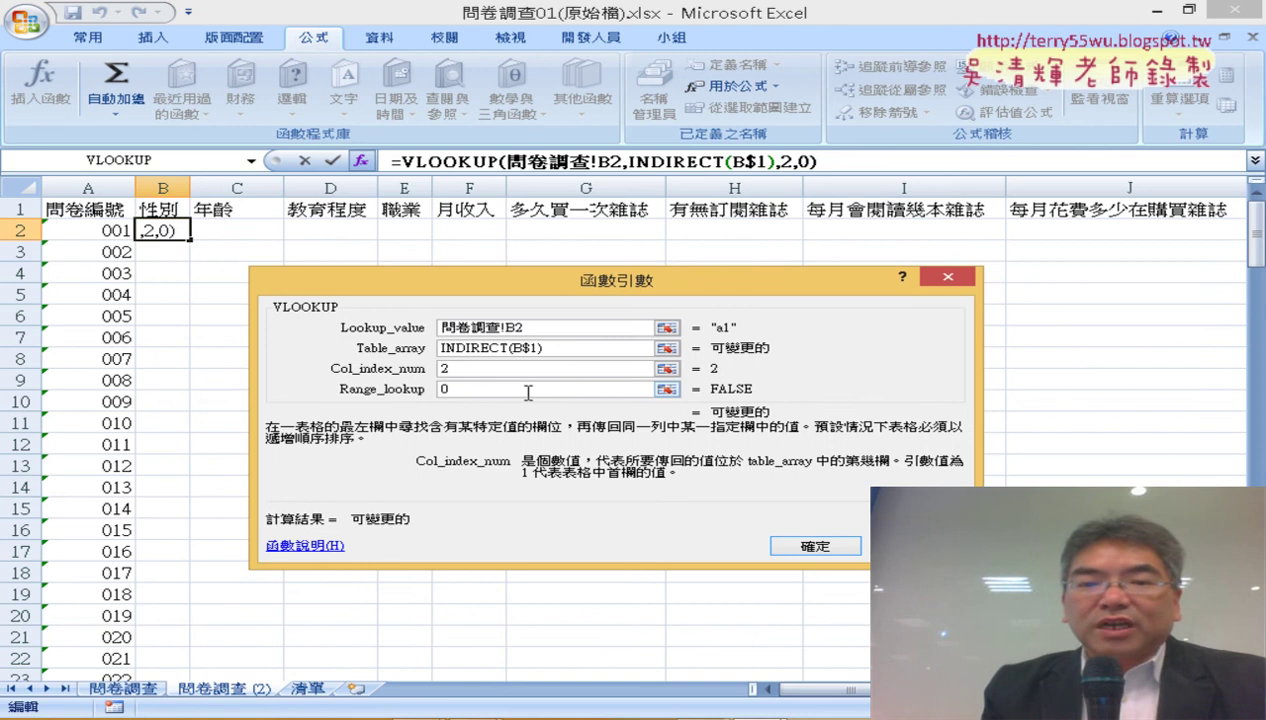
pyautogui.click(530, 389)
# Confirm B2 and fill it to column O and down all rows, showing labels like 一般書局 and 雙週.
pyautogui.click(852, 546)
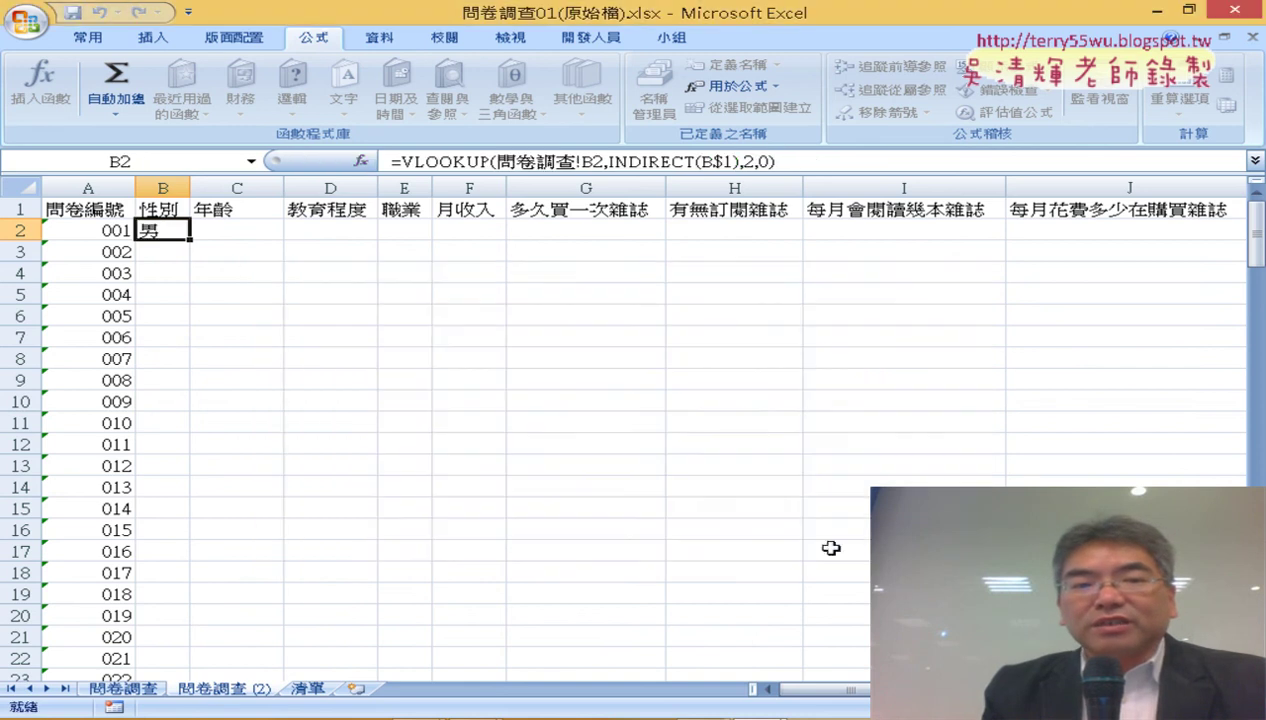
pyautogui.moveTo(193, 241); pyautogui.dragTo(845, 258)
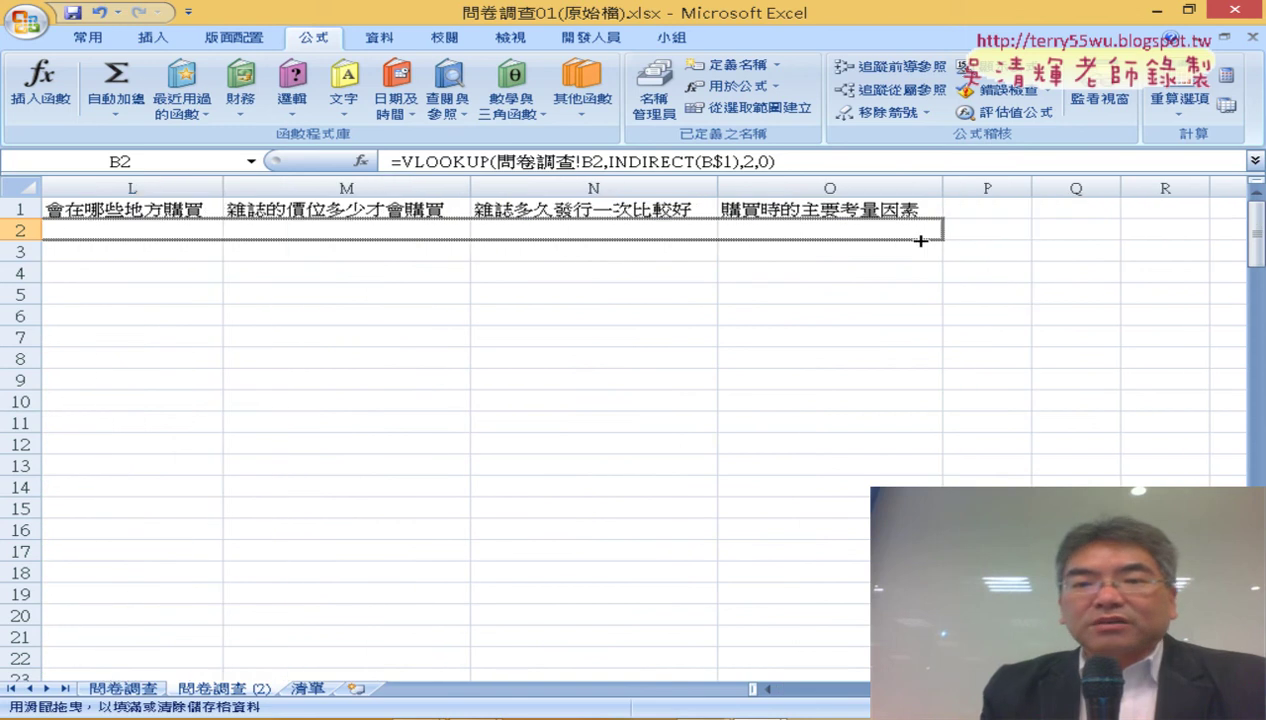
pyautogui.moveTo(920, 240); pyautogui.dragTo(921, 241)
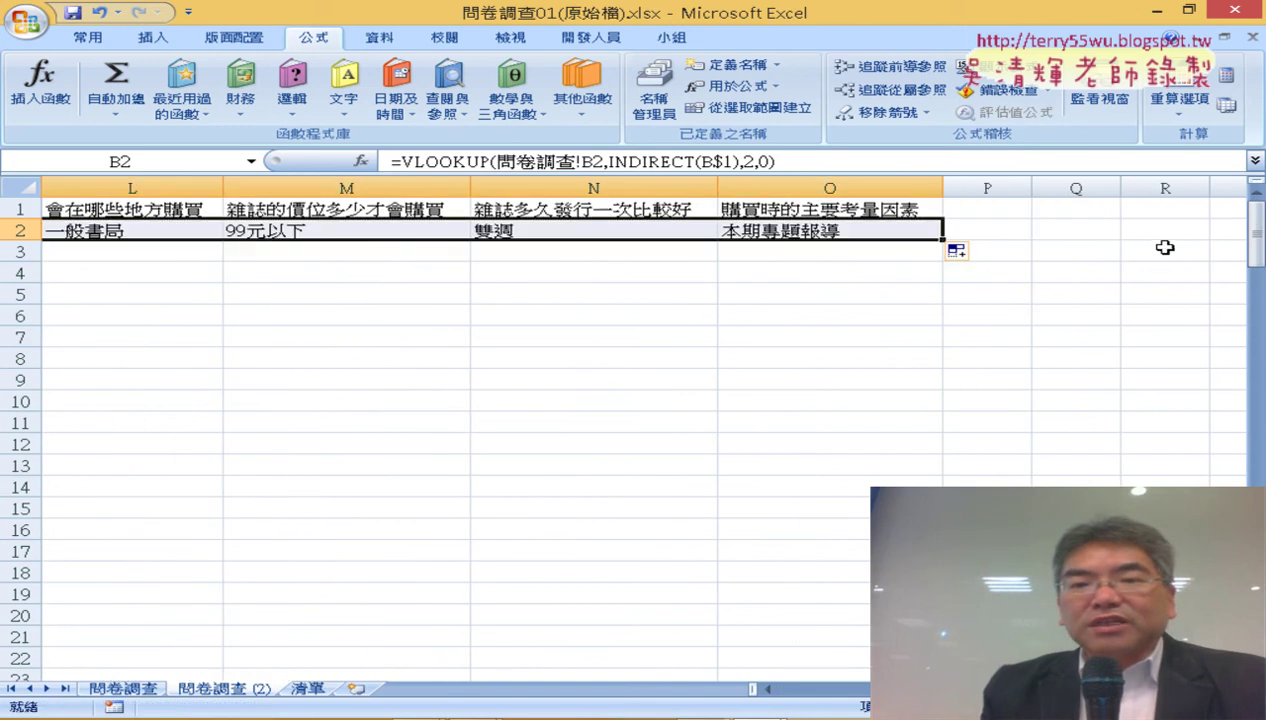
pyautogui.doubleClick(943, 240)
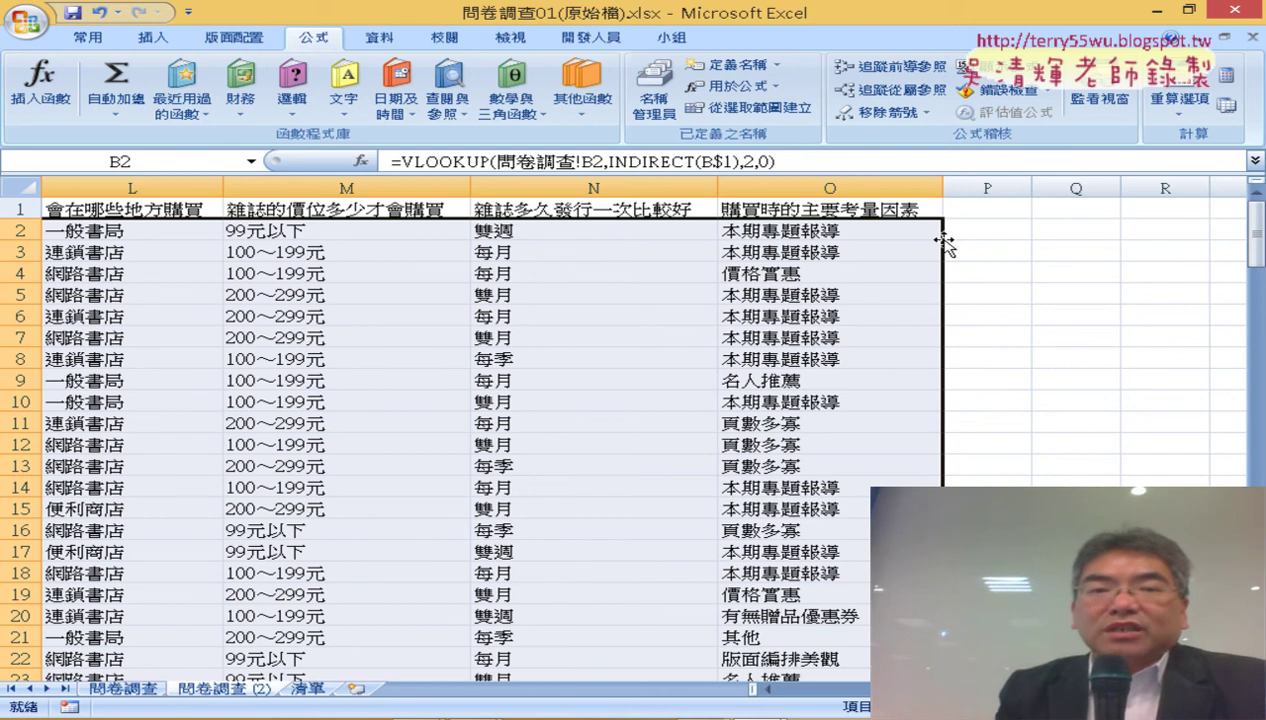
# Delete the 最常購買哪一種設計雜誌 name in Name Manager and view column K's #REF! errors.
pyautogui.click(676, 100)
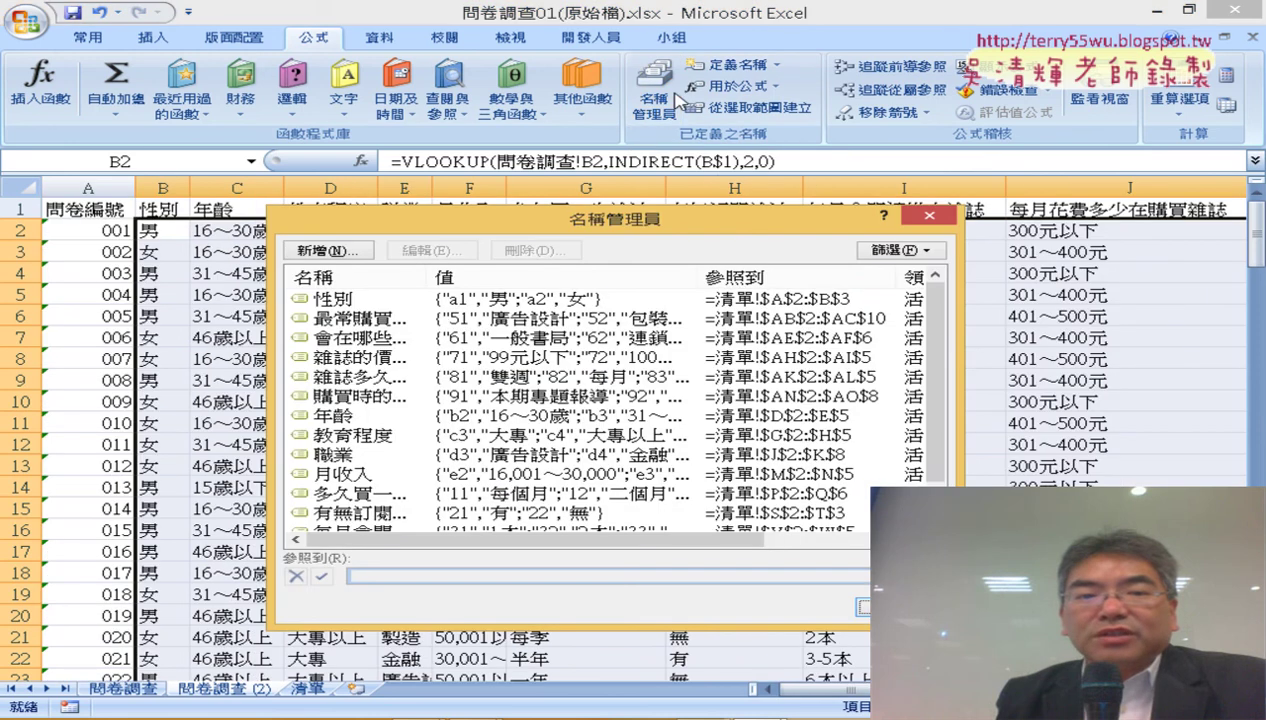
pyautogui.click(428, 320)
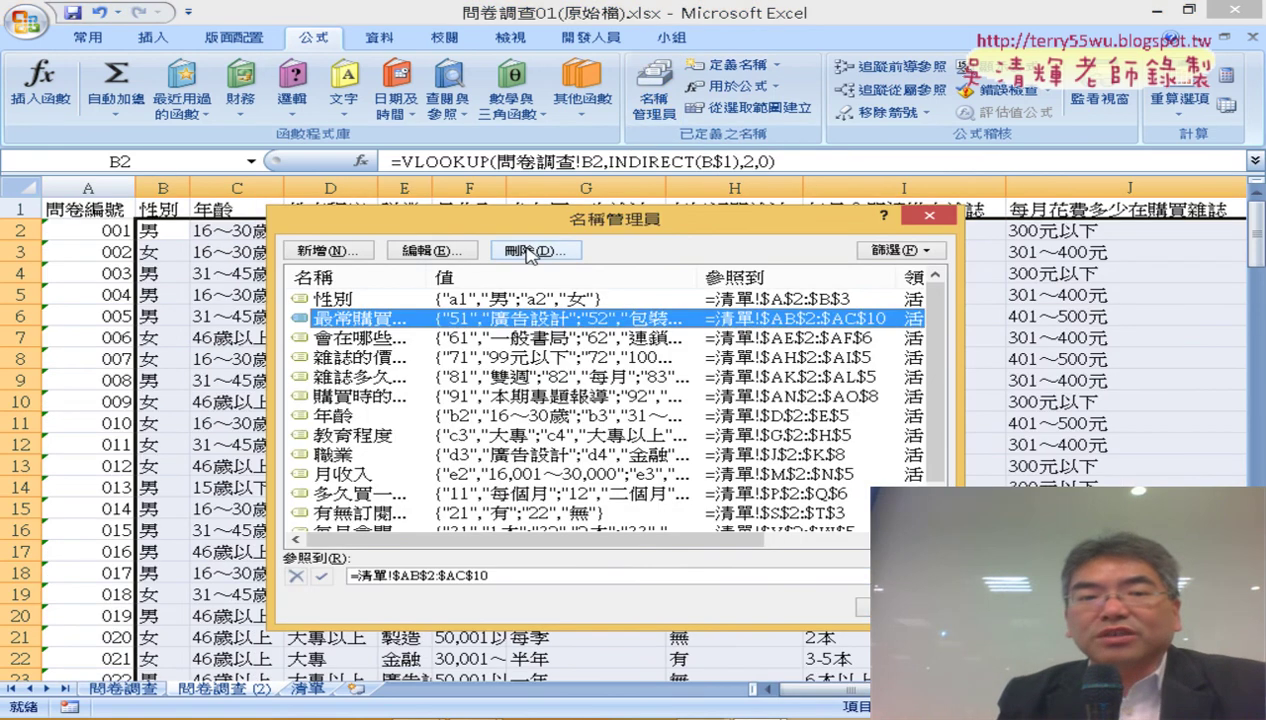
pyautogui.click(527, 252)
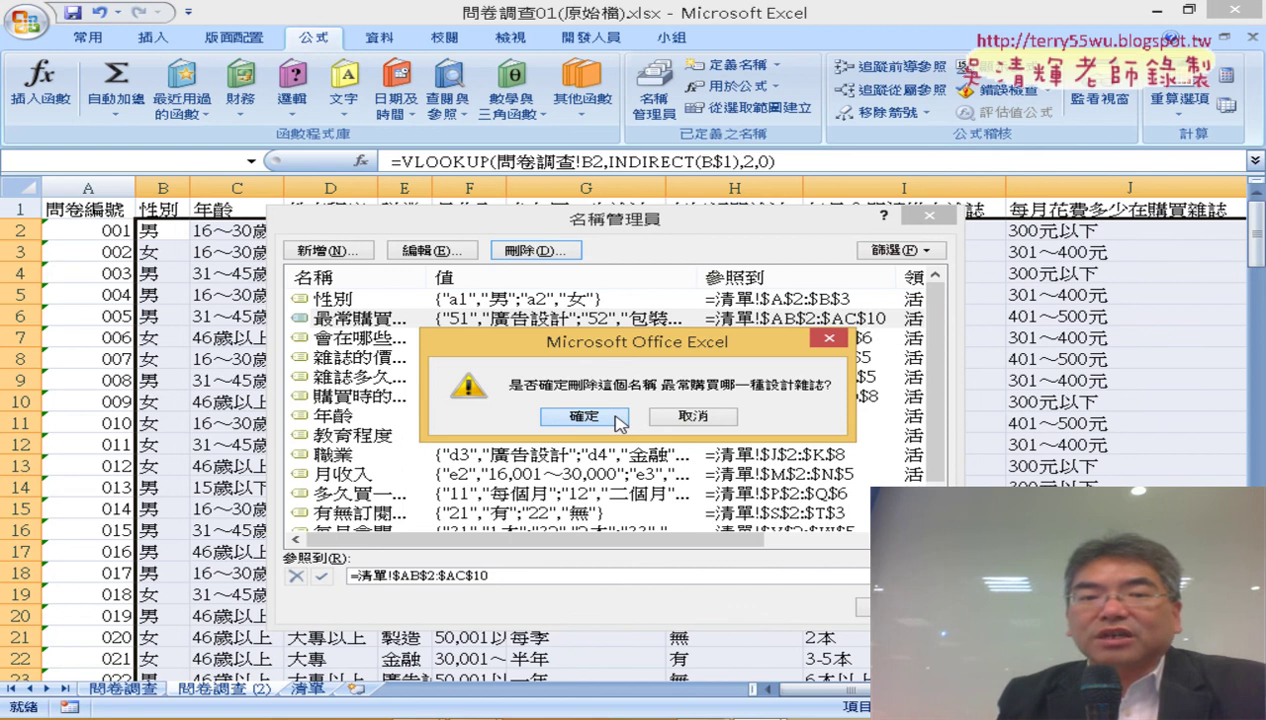
pyautogui.click(584, 416)
pyautogui.click(863, 607)
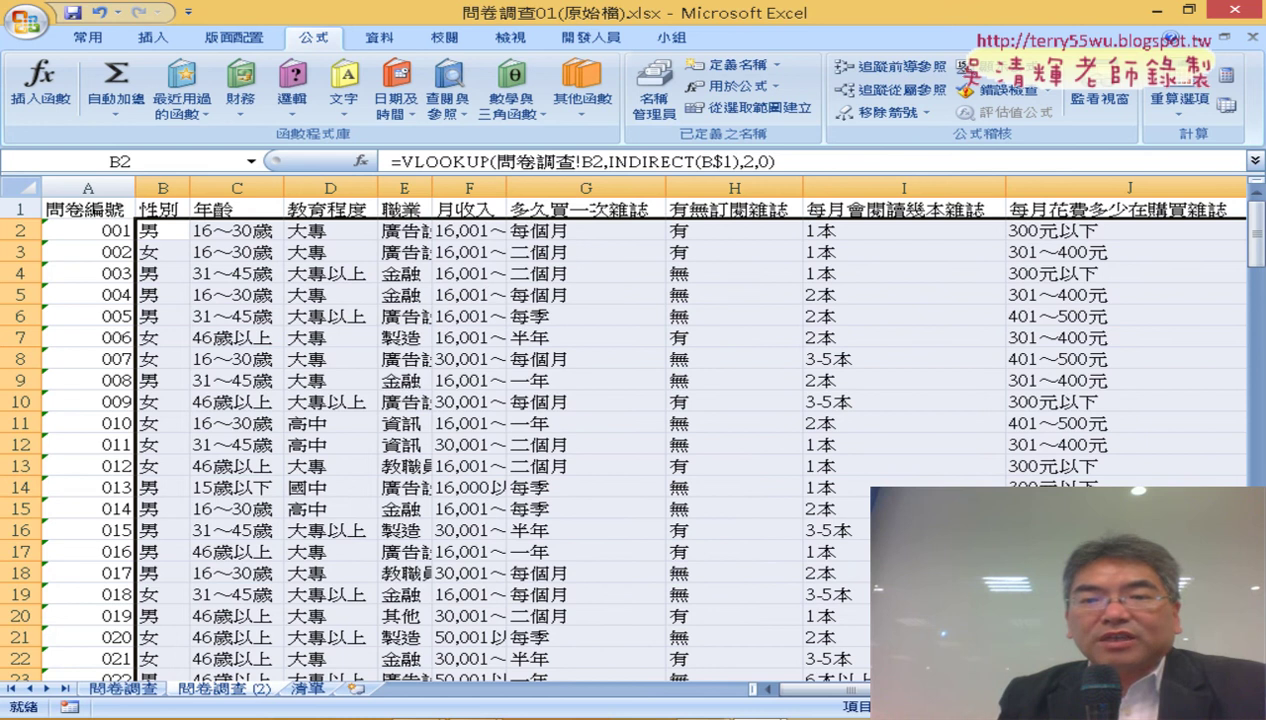
pyautogui.moveTo(800, 688); pyautogui.dragTo(850, 688)
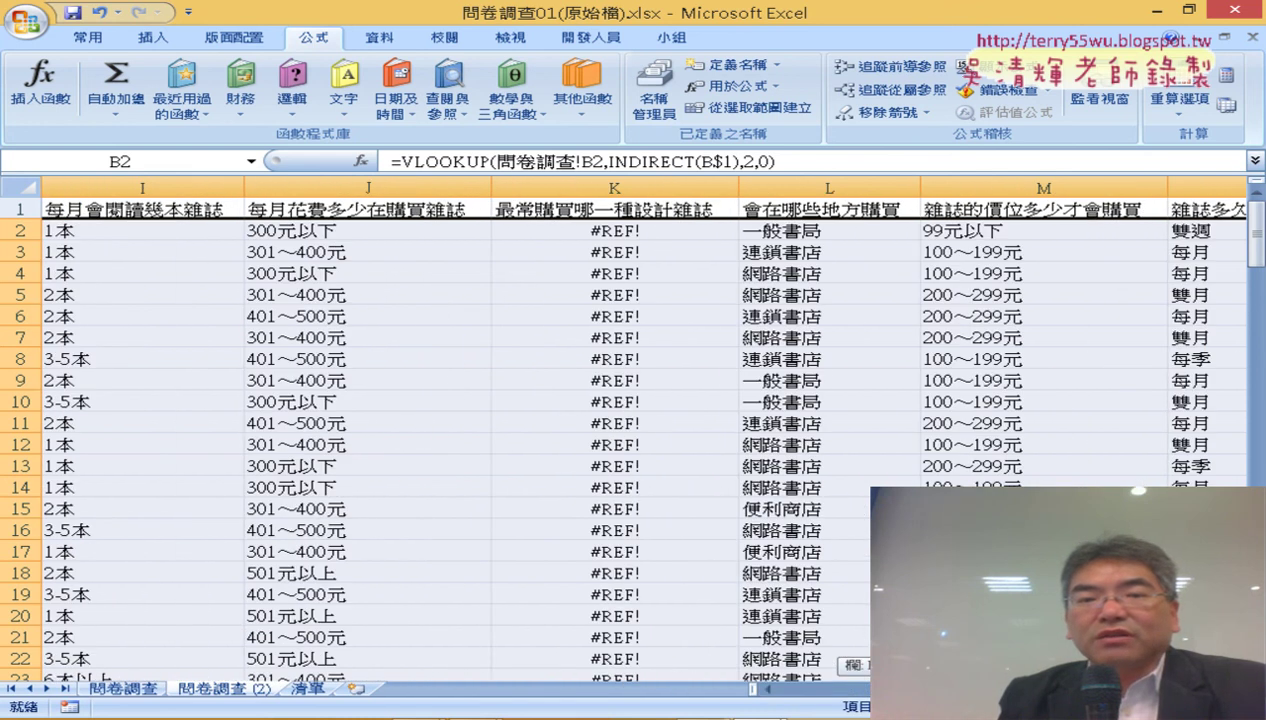
pyautogui.click(660, 232)
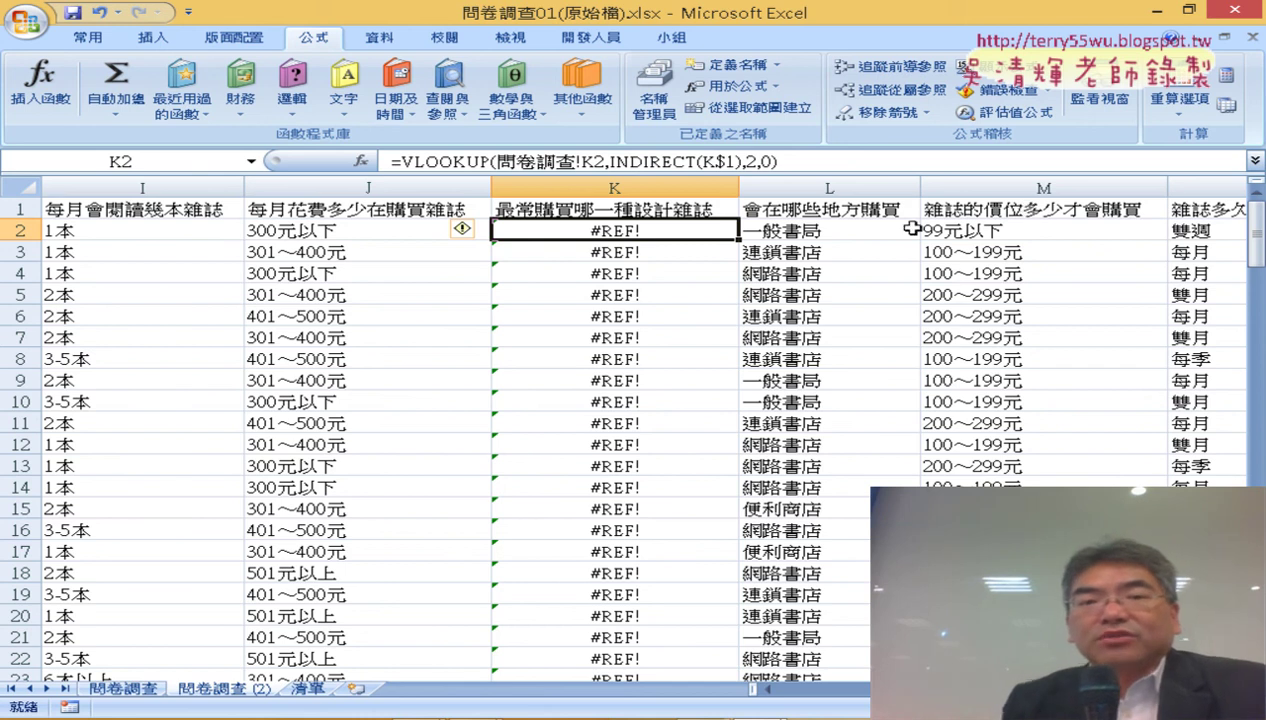
pyautogui.click(703, 211)
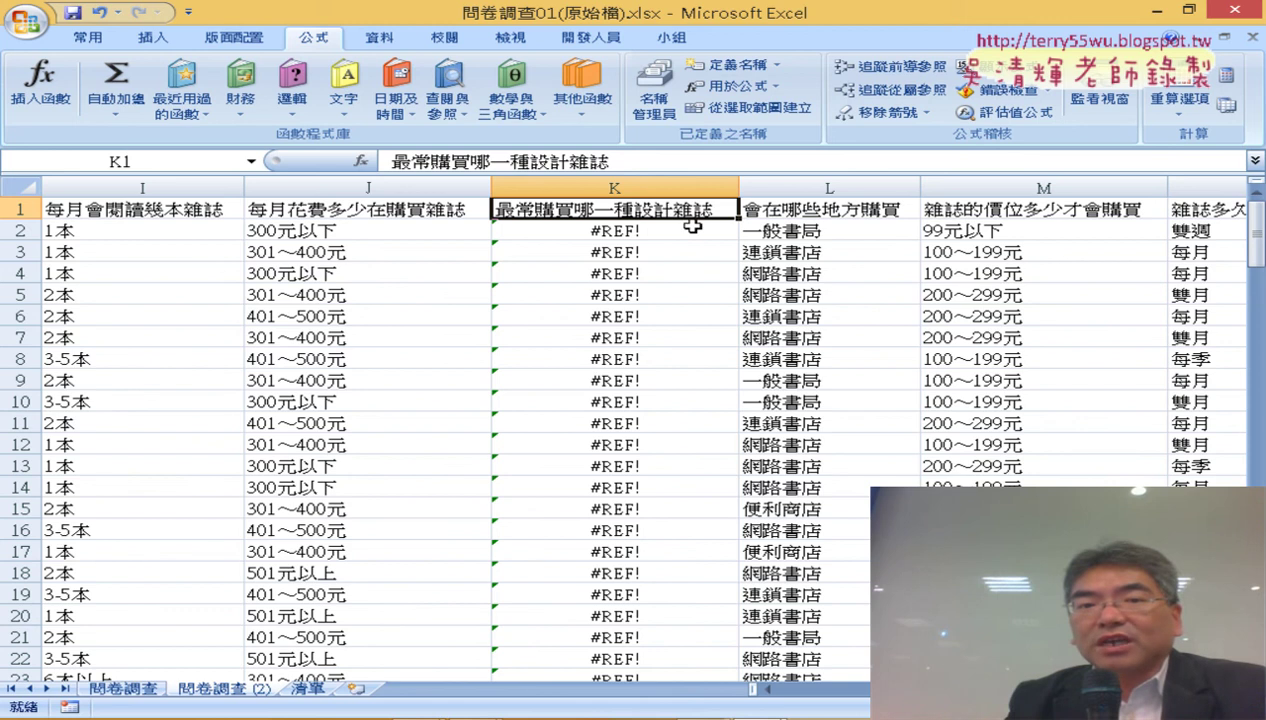
pyautogui.click(650, 117)
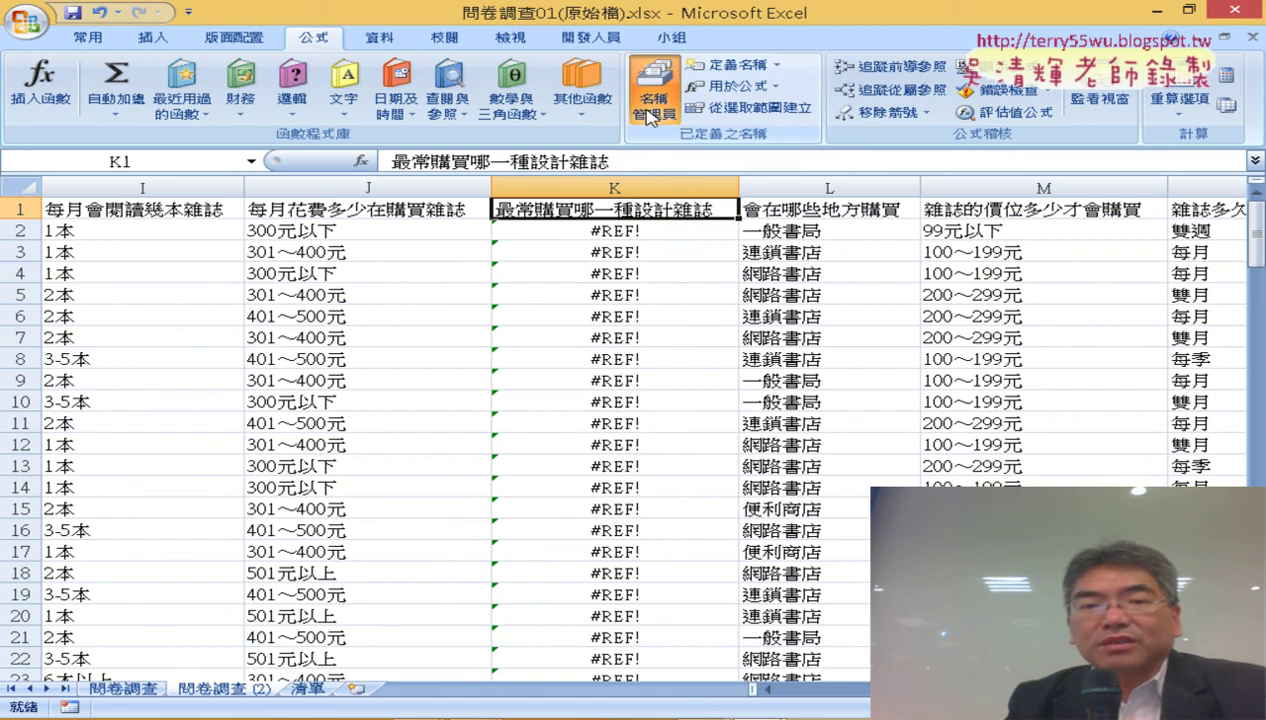
pyautogui.moveTo(552, 212); pyautogui.dragTo(564, 223)
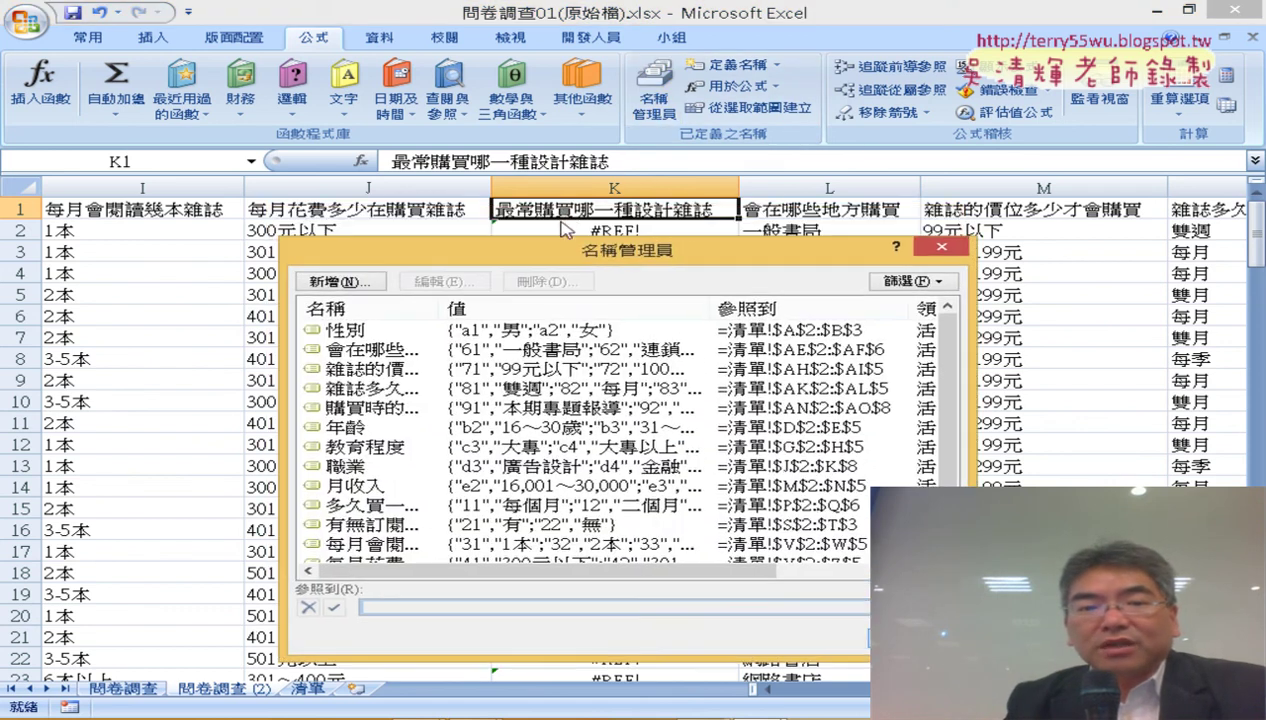
pyautogui.click(425, 445)
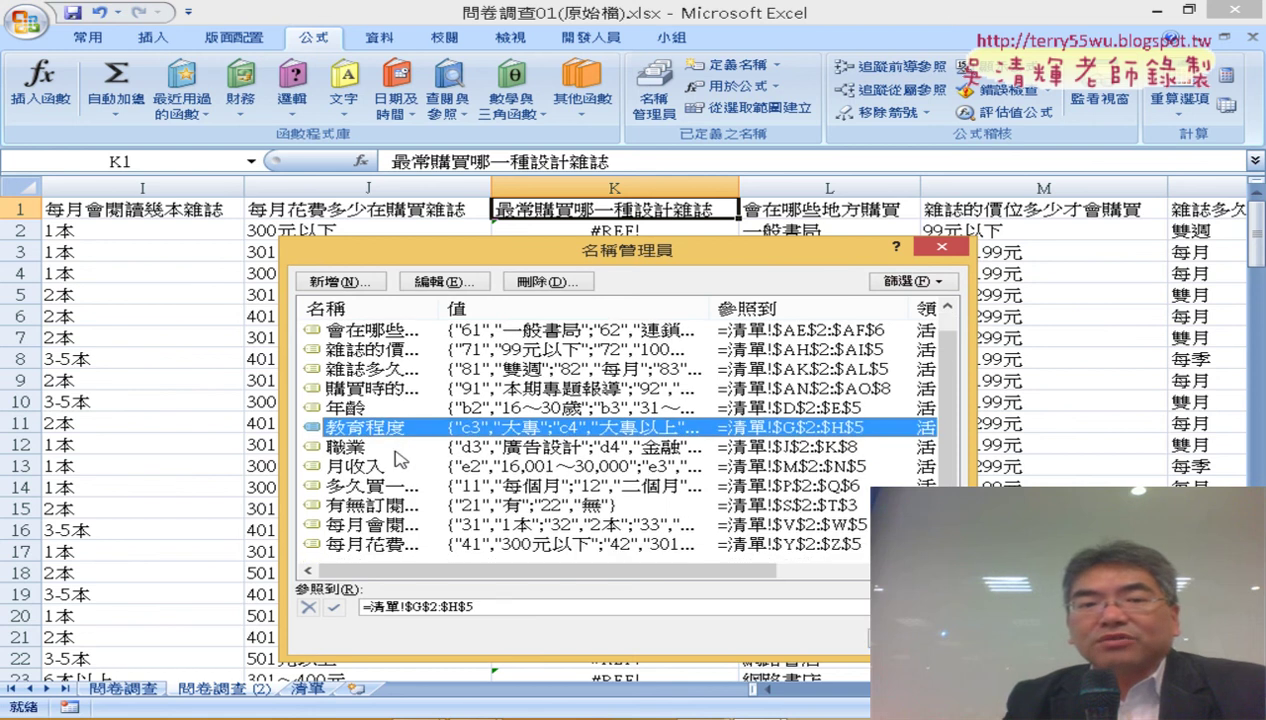
pyautogui.scroll(1, 476, 452)
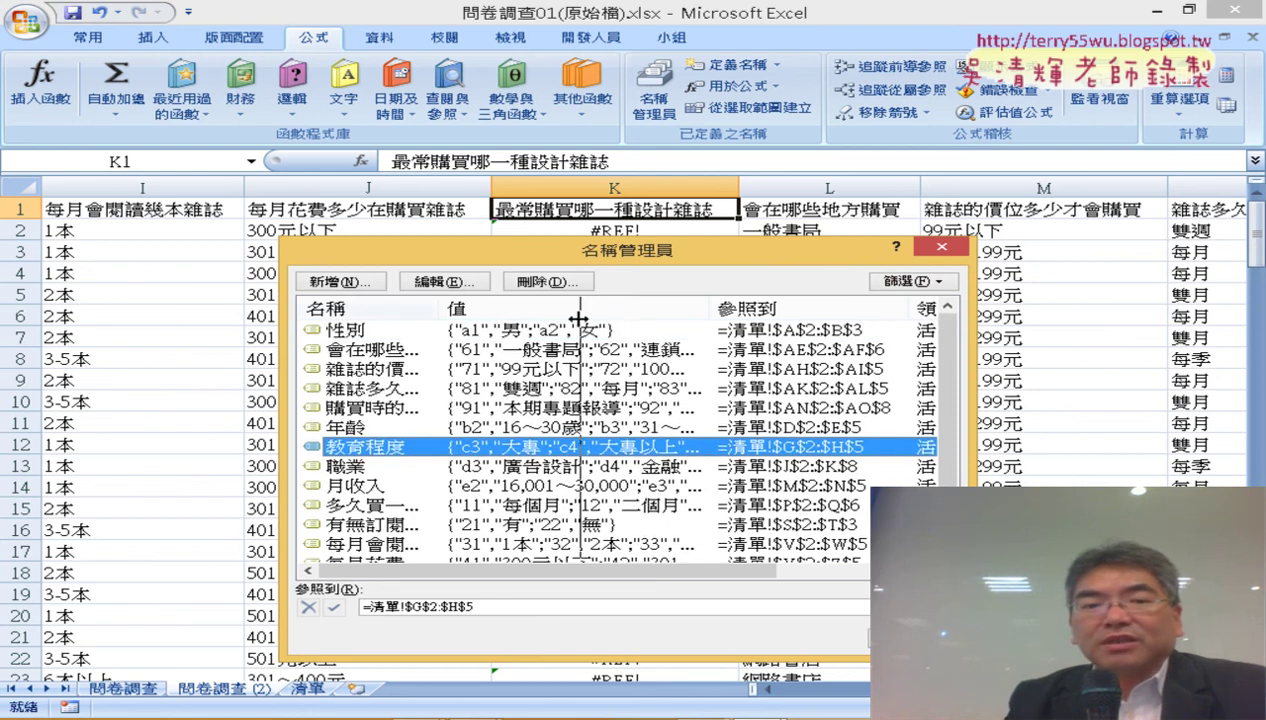
pyautogui.moveTo(437, 310); pyautogui.dragTo(588, 310)
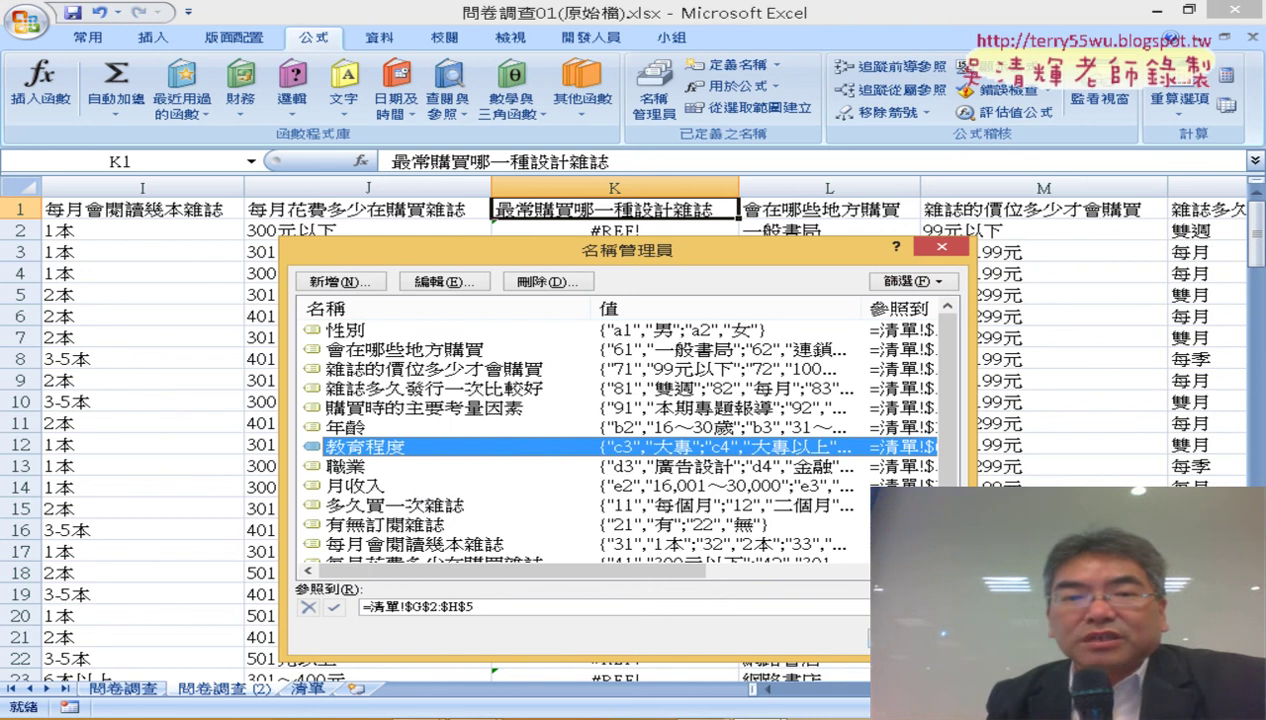
pyautogui.press('Escape')
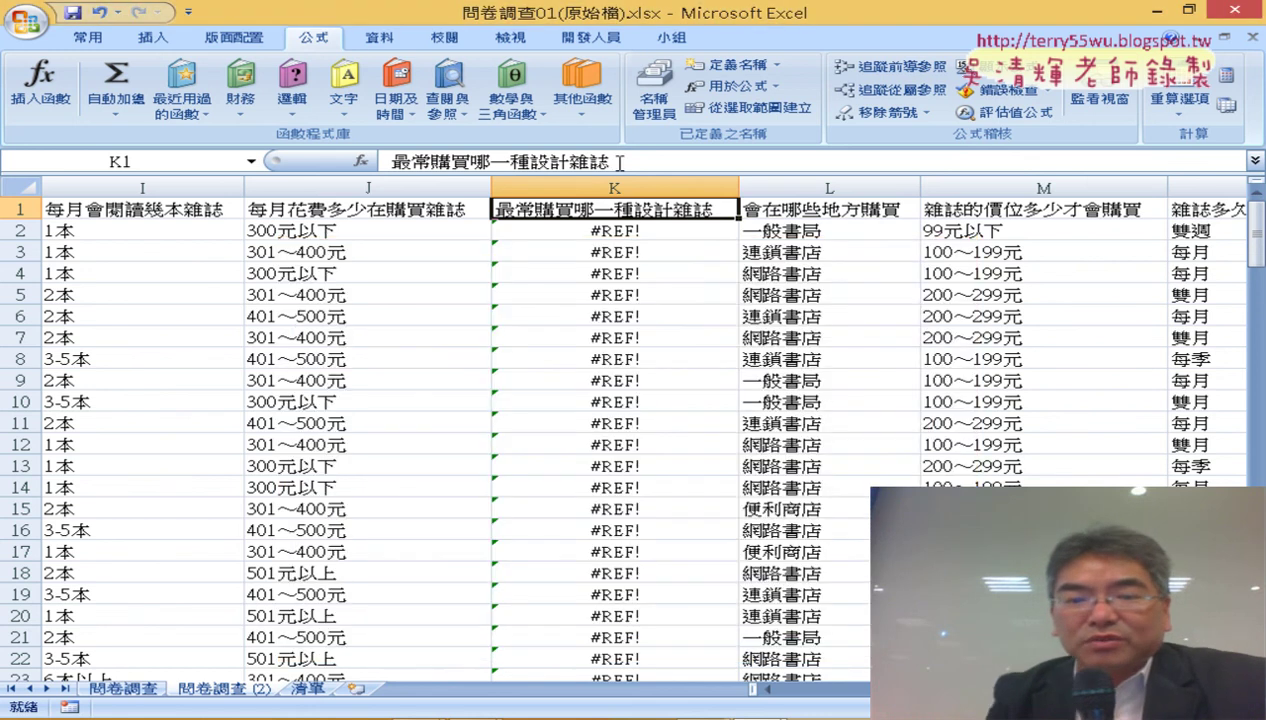
pyautogui.click(620, 162)
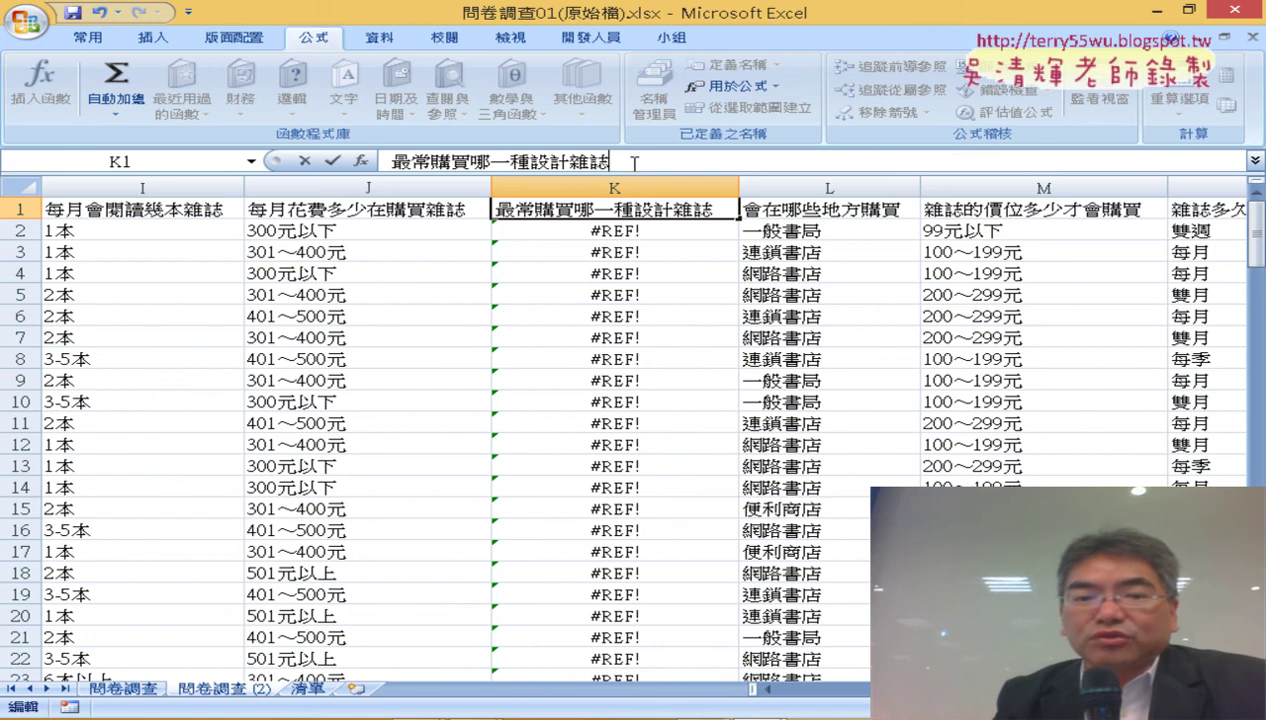
pyautogui.press('Return')
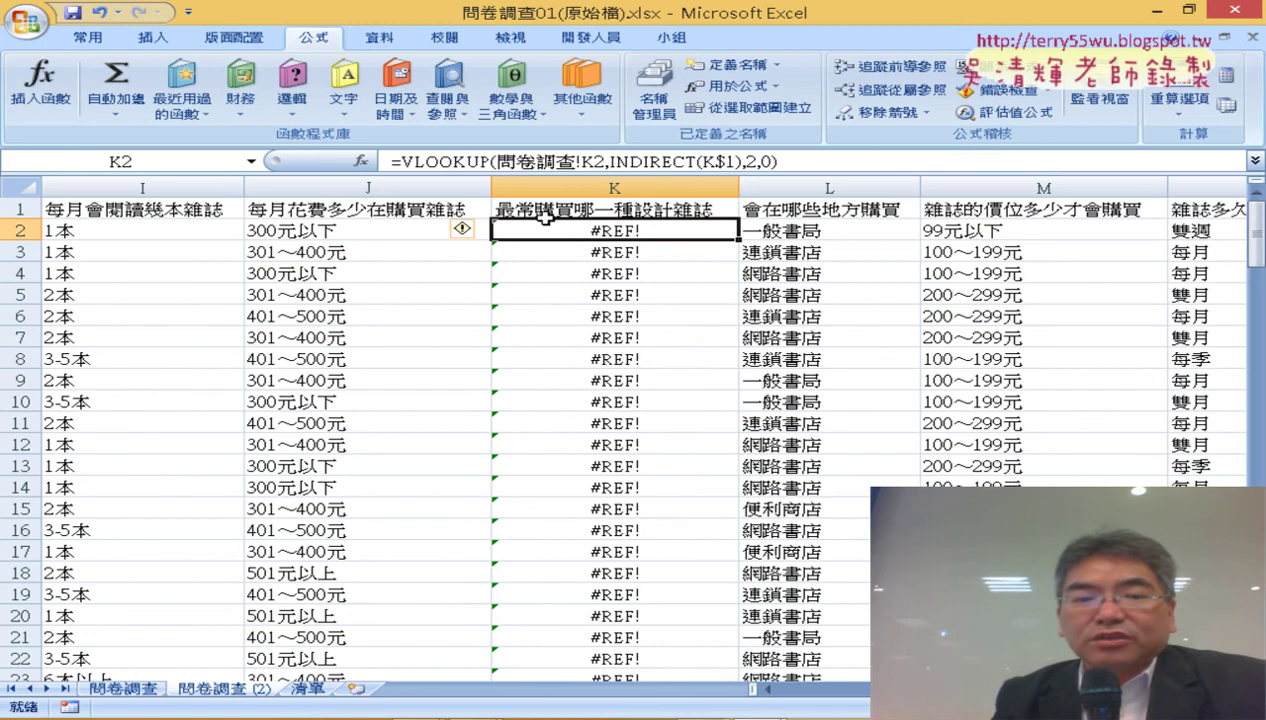
pyautogui.click(658, 205)
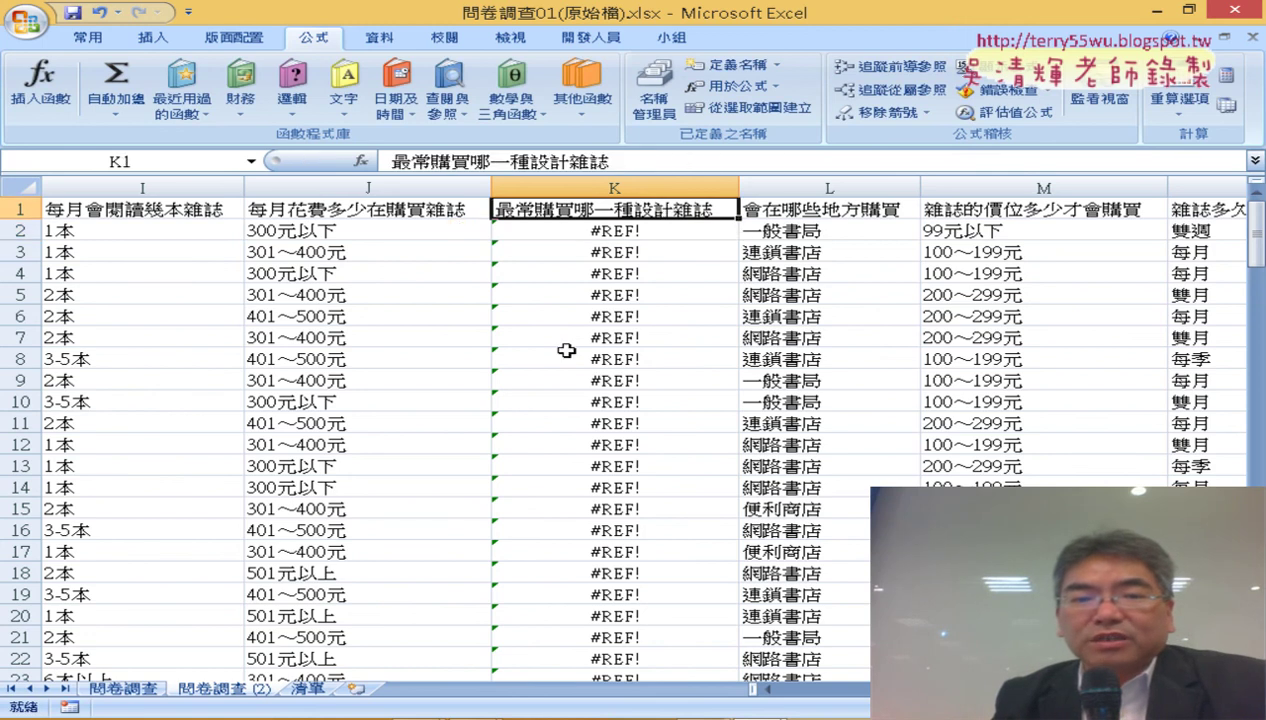
# On 清單, name AB2:AC10 '最常購買哪一種設計雜誌' from the AB1 header, then return to 問卷調查 (2).
pyautogui.click(320, 681)
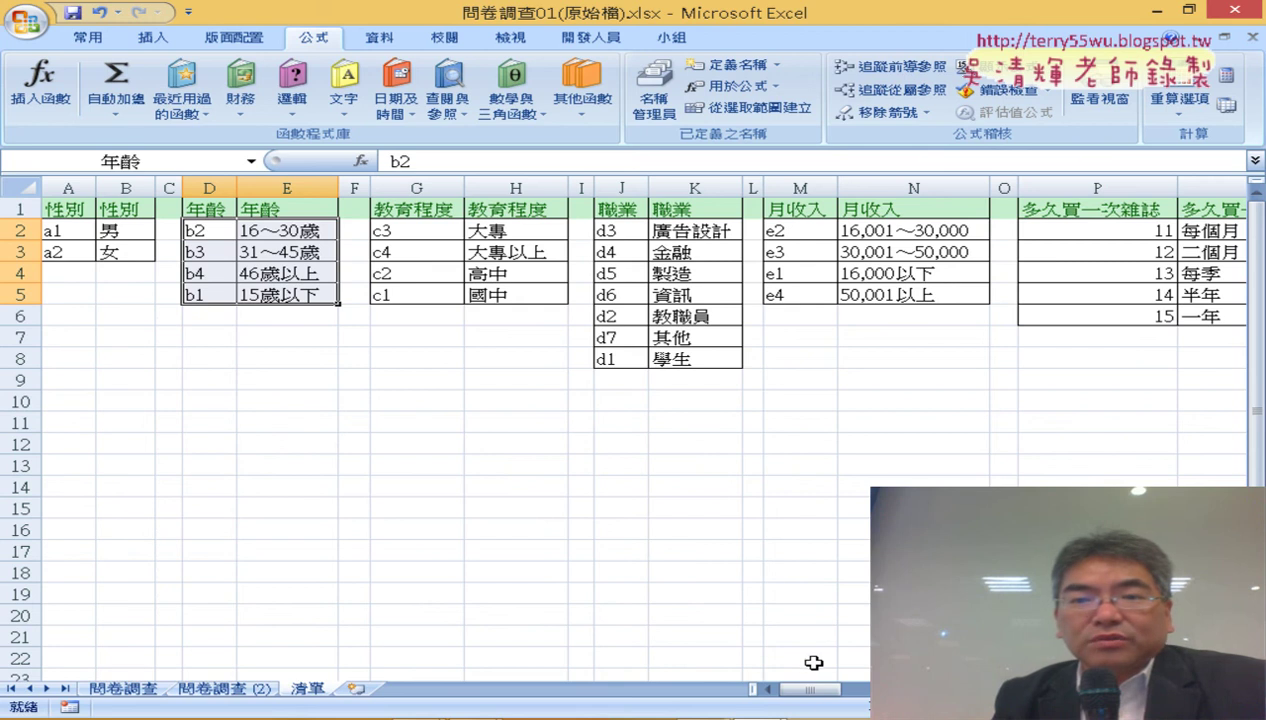
pyautogui.moveTo(810, 689); pyautogui.dragTo(870, 689)
pyautogui.click(428, 207)
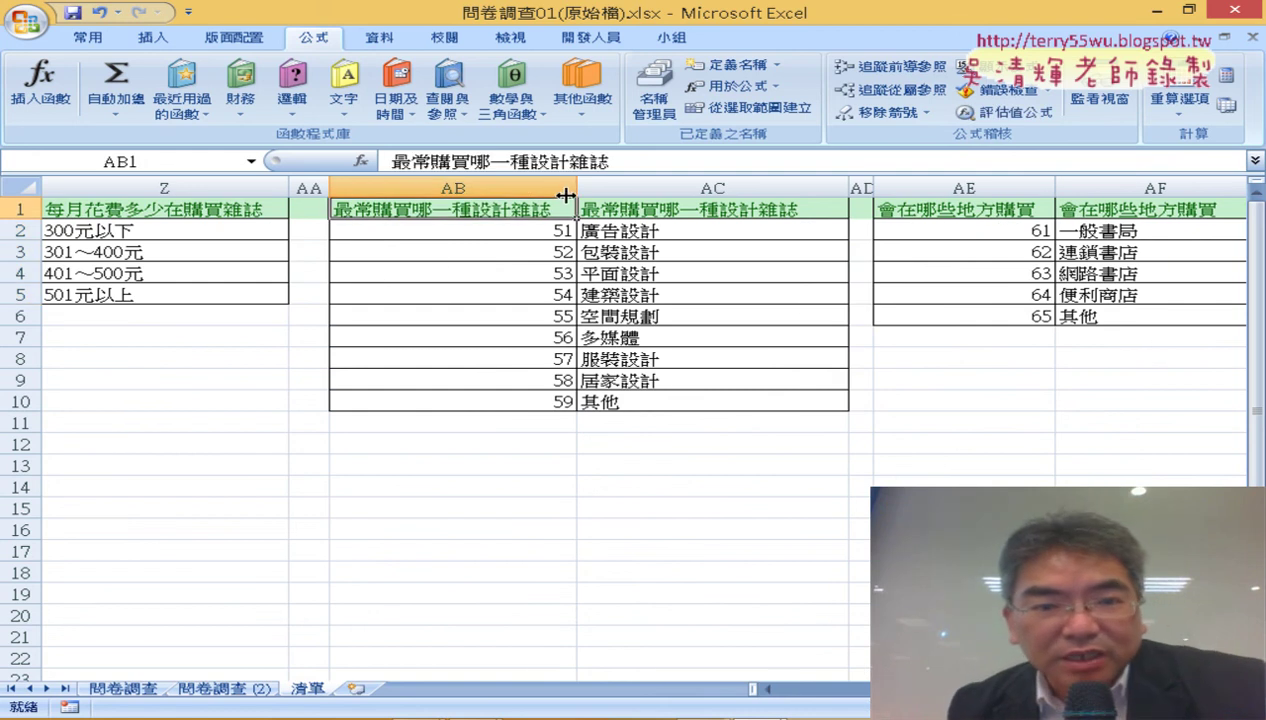
pyautogui.hotkey('ctrl', 'c')
pyautogui.moveTo(530, 238)
pyautogui.mouseDown()
pyautogui.moveTo(681, 362)
pyautogui.moveTo(704, 398)
pyautogui.mouseUp()
pyautogui.click(160, 162)
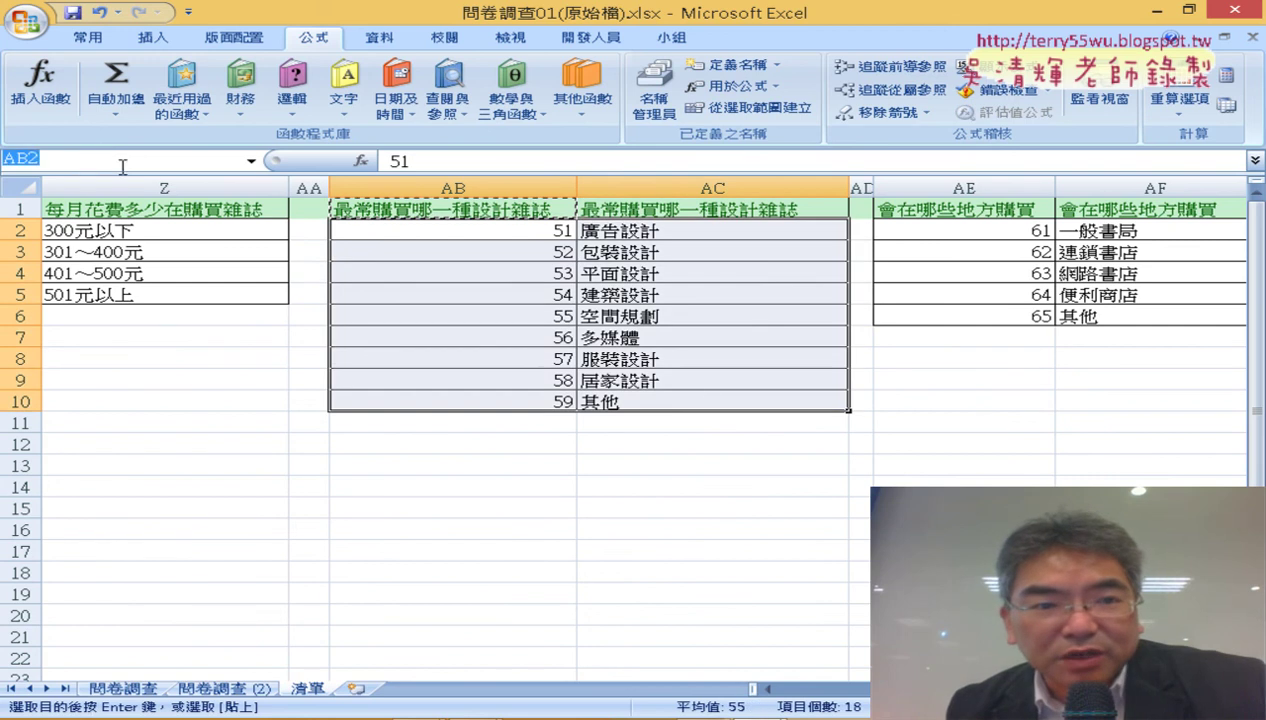
pyautogui.hotkey('ctrl', 'v')
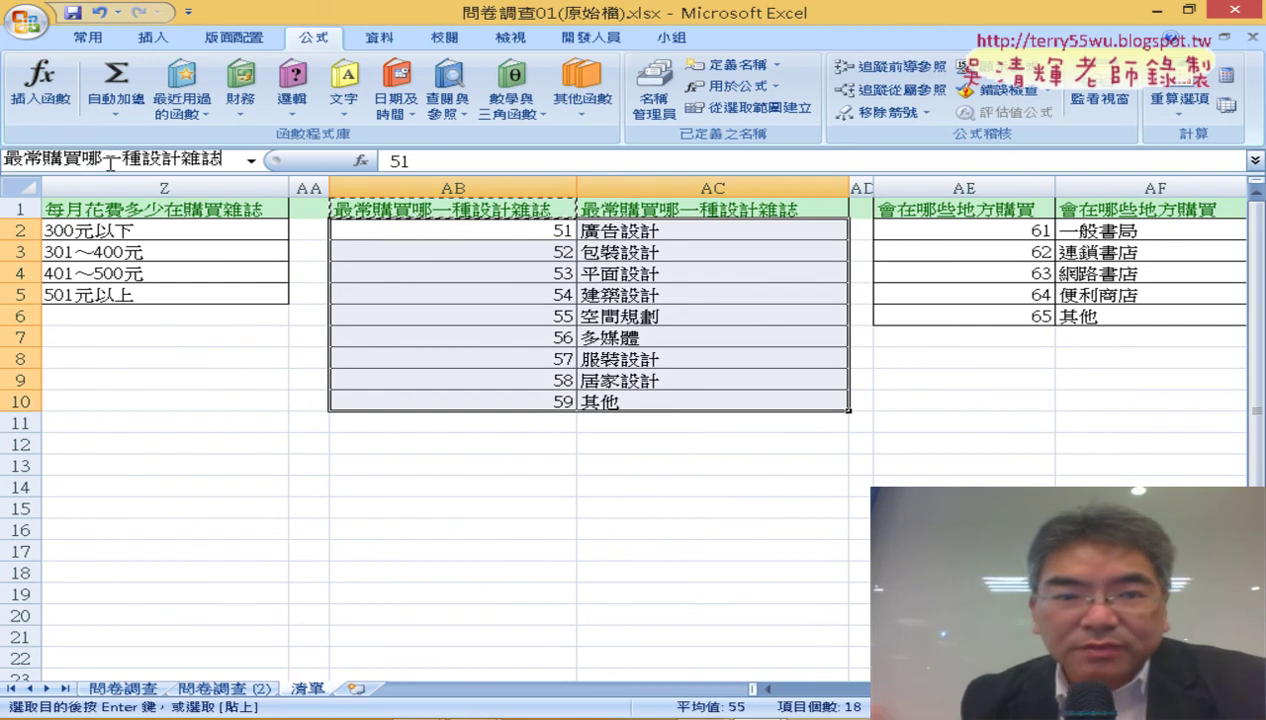
pyautogui.press('Return')
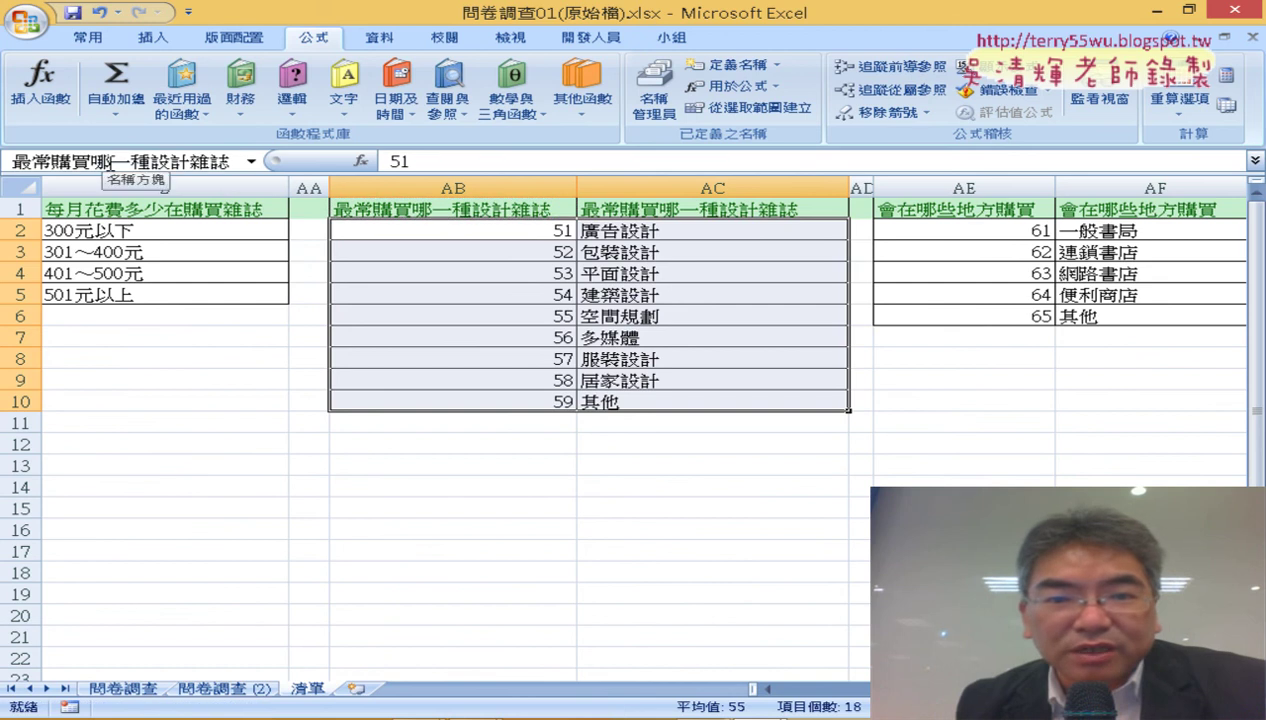
pyautogui.click(214, 688)
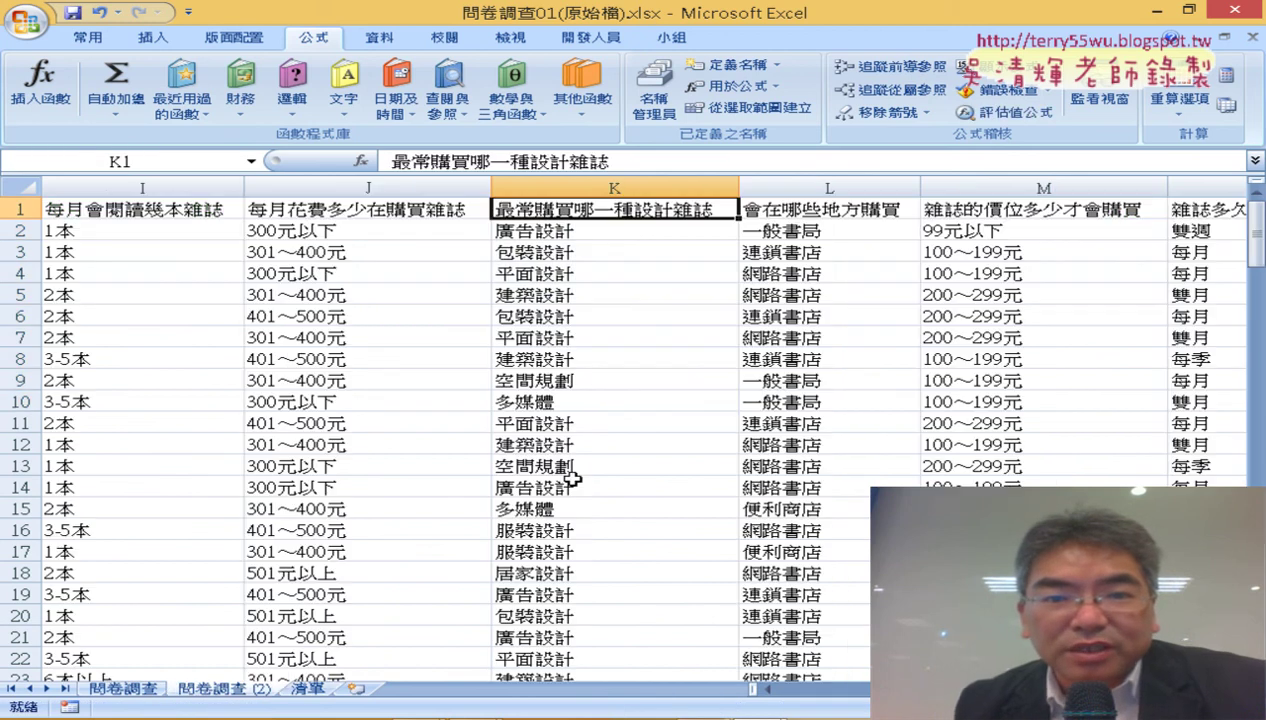
pyautogui.click(630, 181)
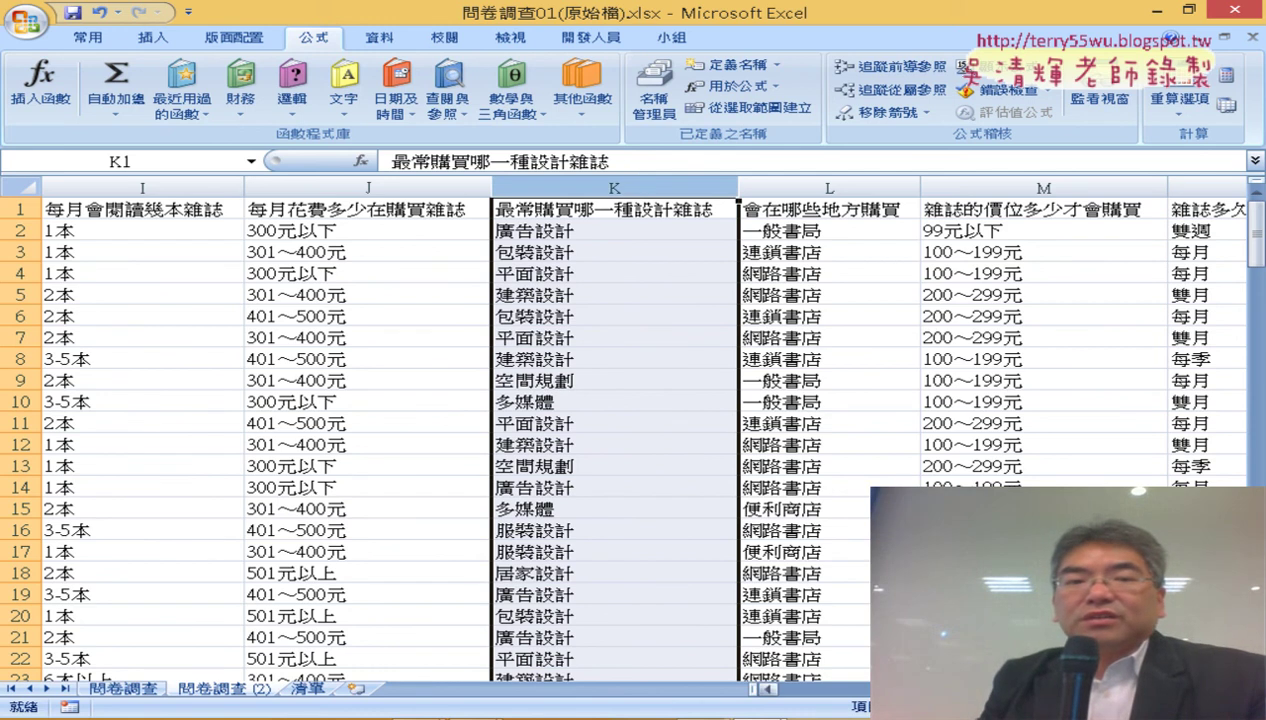
pyautogui.hscroll(-5, 703, 524)
# Review the VLOOKUP arguments of cell B2 and close them, leaving the formula unchanged.
pyautogui.click(150, 229)
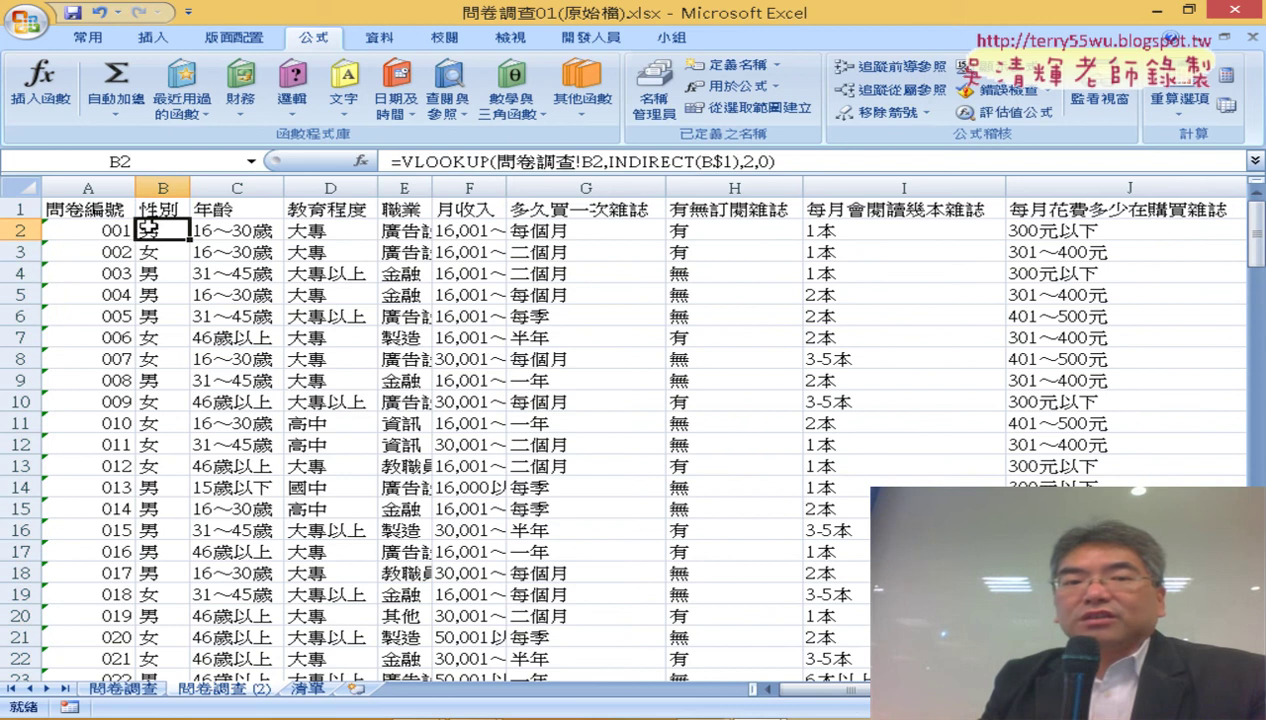
pyautogui.click(463, 165)
pyautogui.click(361, 160)
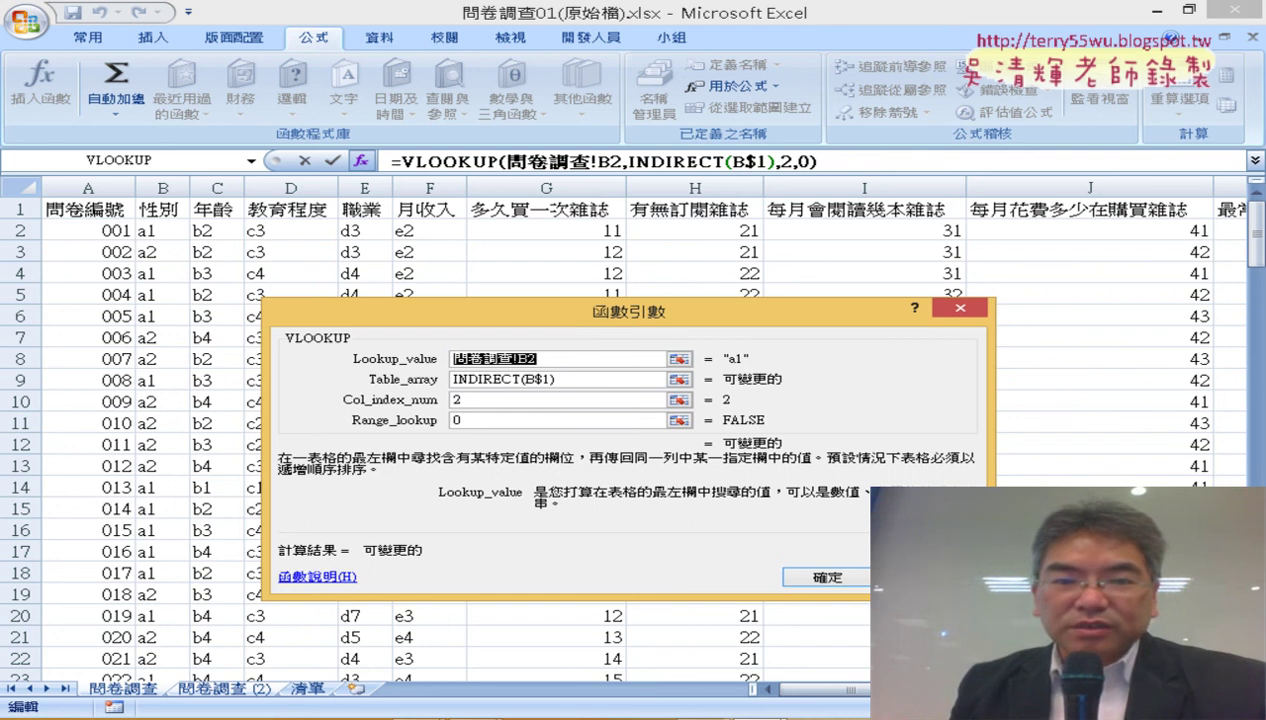
pyautogui.press('Return')
# Switch to the PowerPoint lecture deck showing slide 87, 利用樞紐分析來做統計.
pyautogui.hotkey('alt', 'Tab')
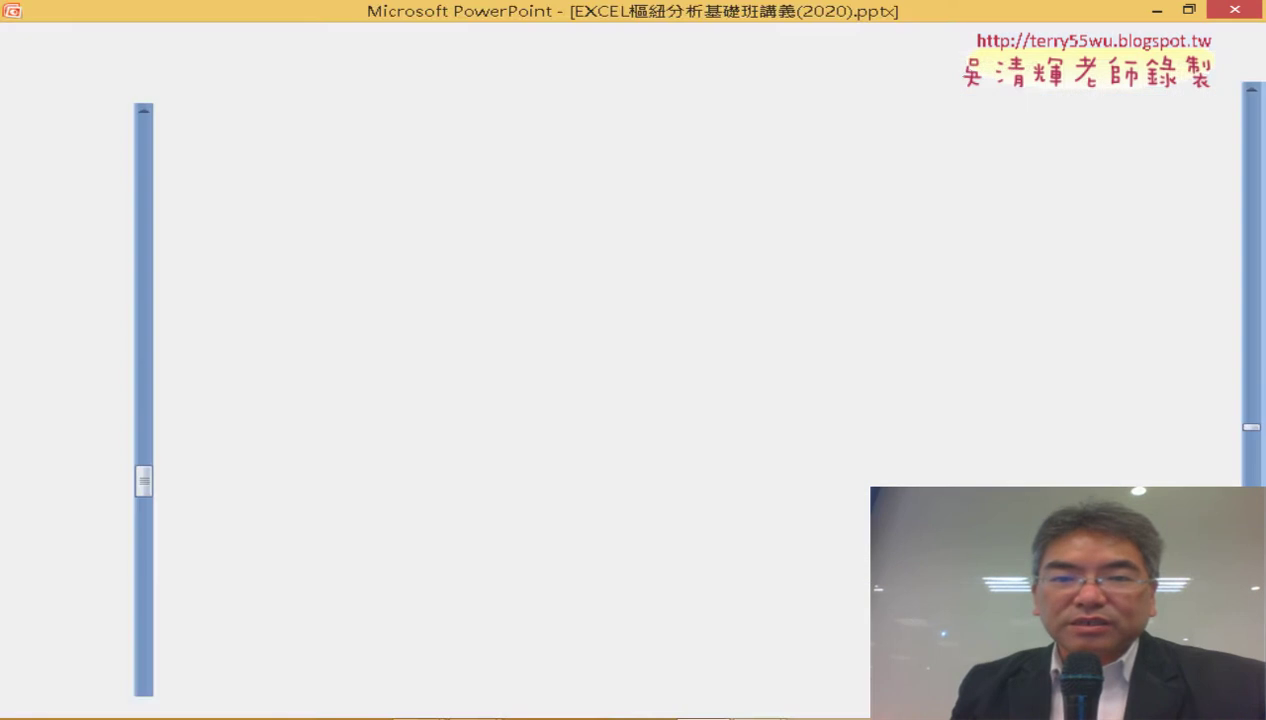
pyautogui.scroll(2, 612, 433)
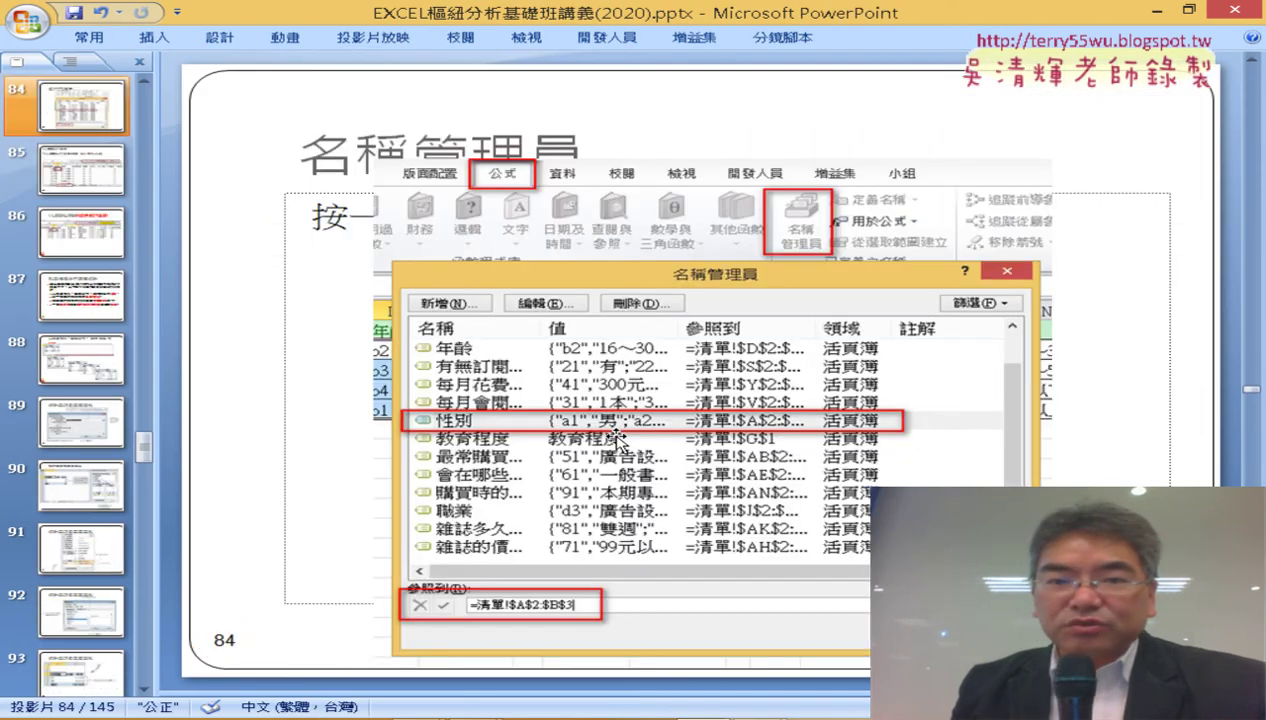
pyautogui.scroll(-3, 618, 437)
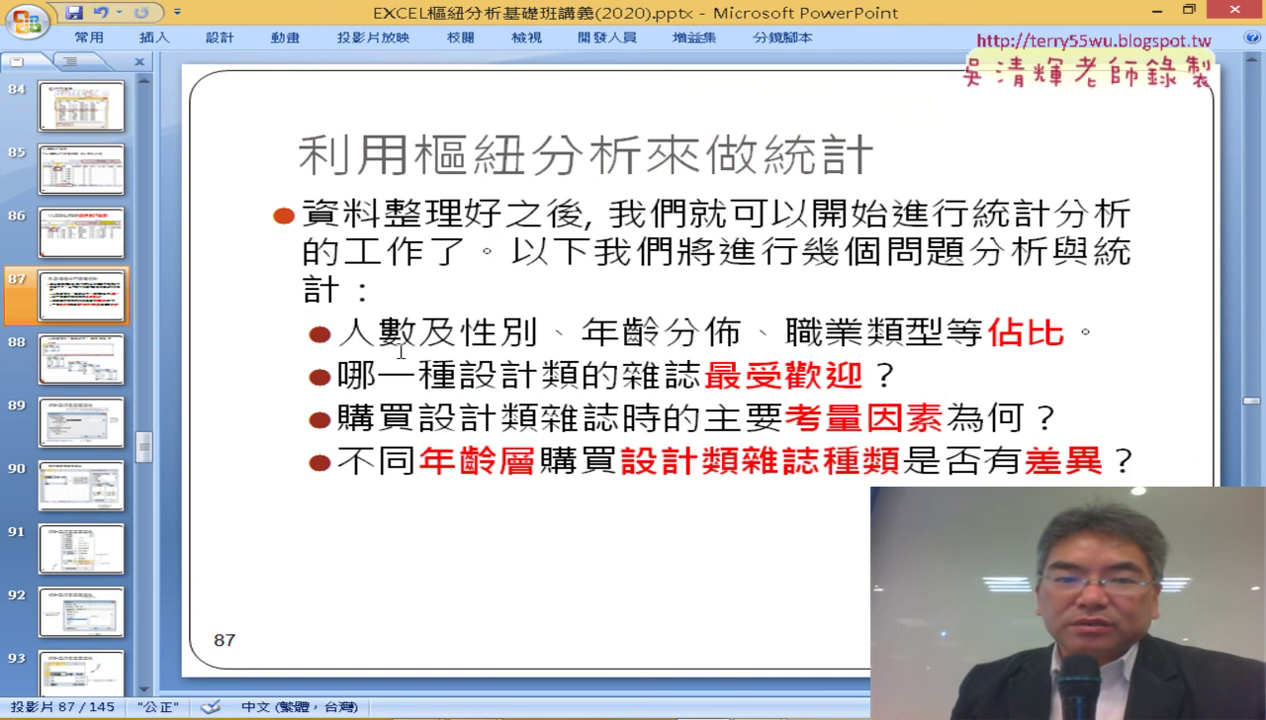
# Highlight 人數, 年齡分佈 and 性別、年齡分佈、職業類型等佔比 in the first sub-bullet.
pyautogui.moveTo(340, 332); pyautogui.dragTo(413, 348)
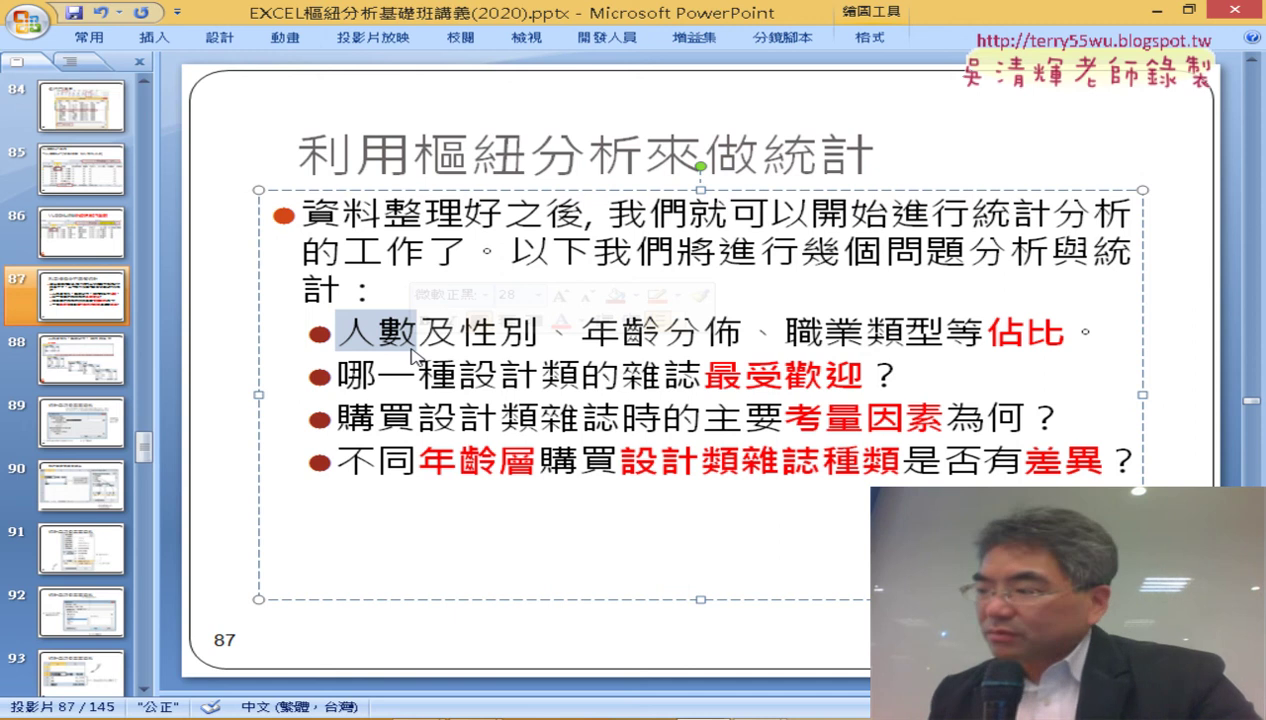
pyautogui.click(586, 392)
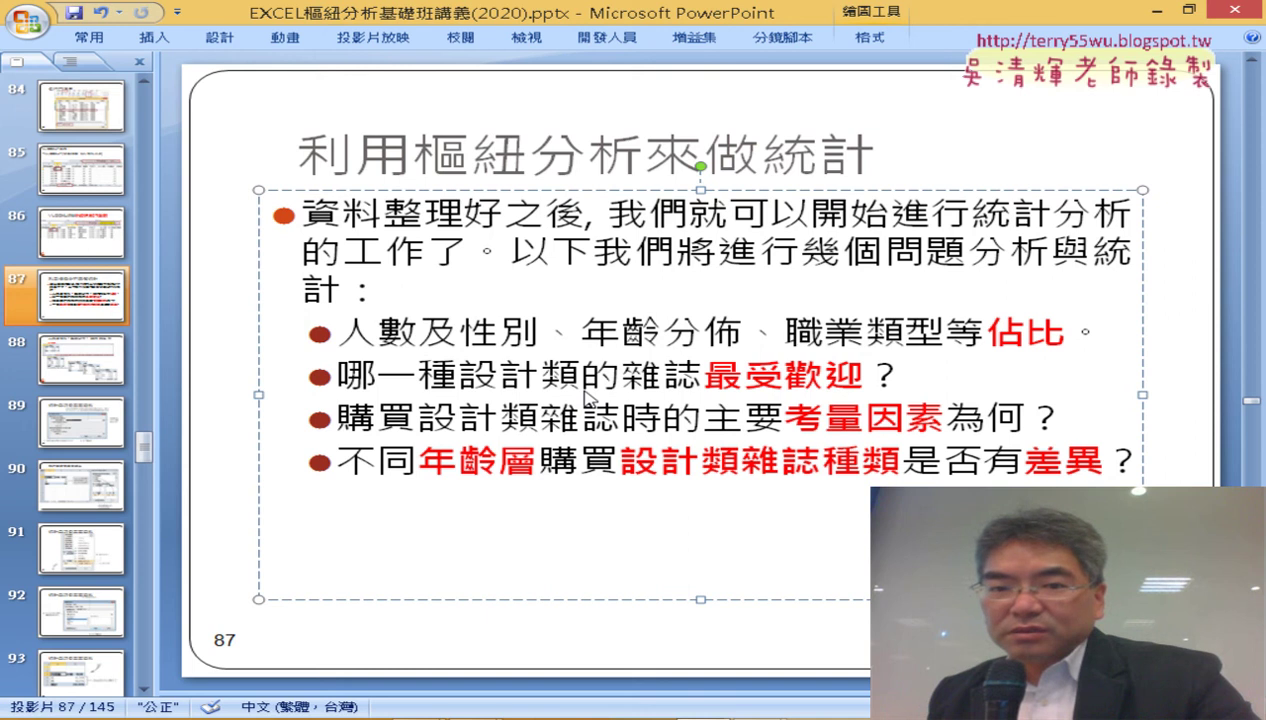
pyautogui.moveTo(603, 330); pyautogui.dragTo(745, 330)
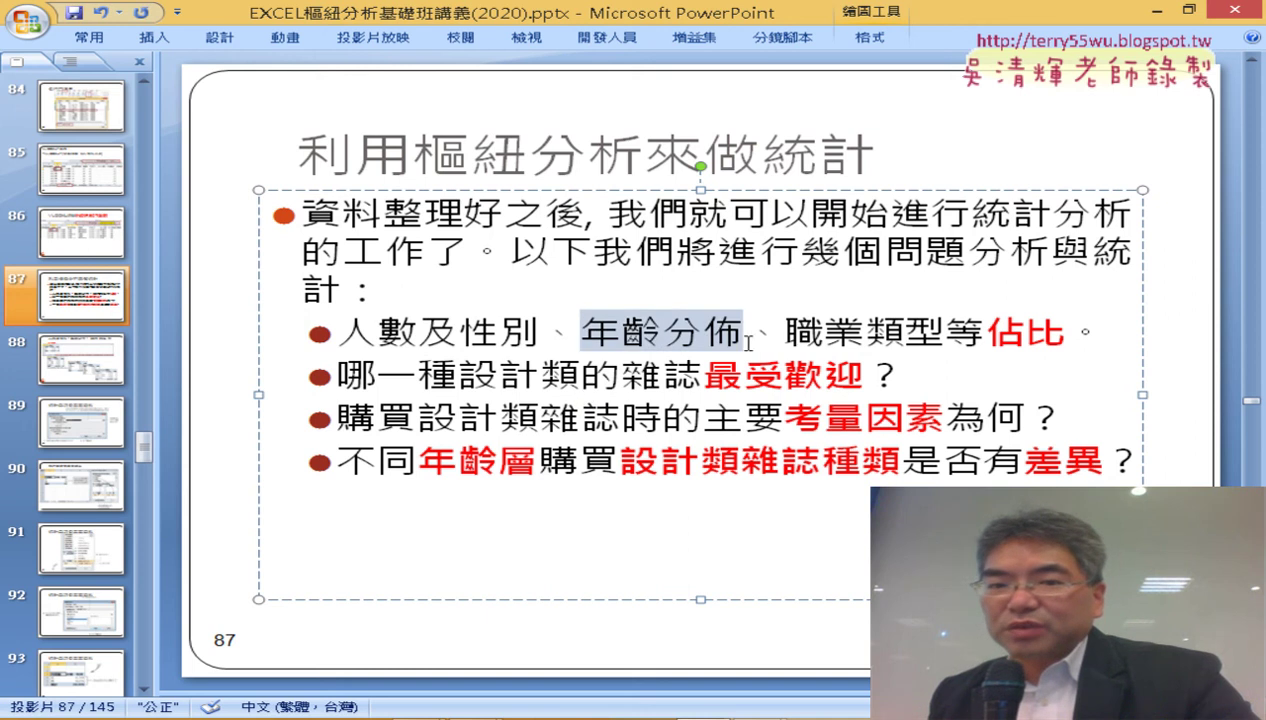
pyautogui.click(862, 332)
pyautogui.moveTo(1066, 332); pyautogui.dragTo(455, 334)
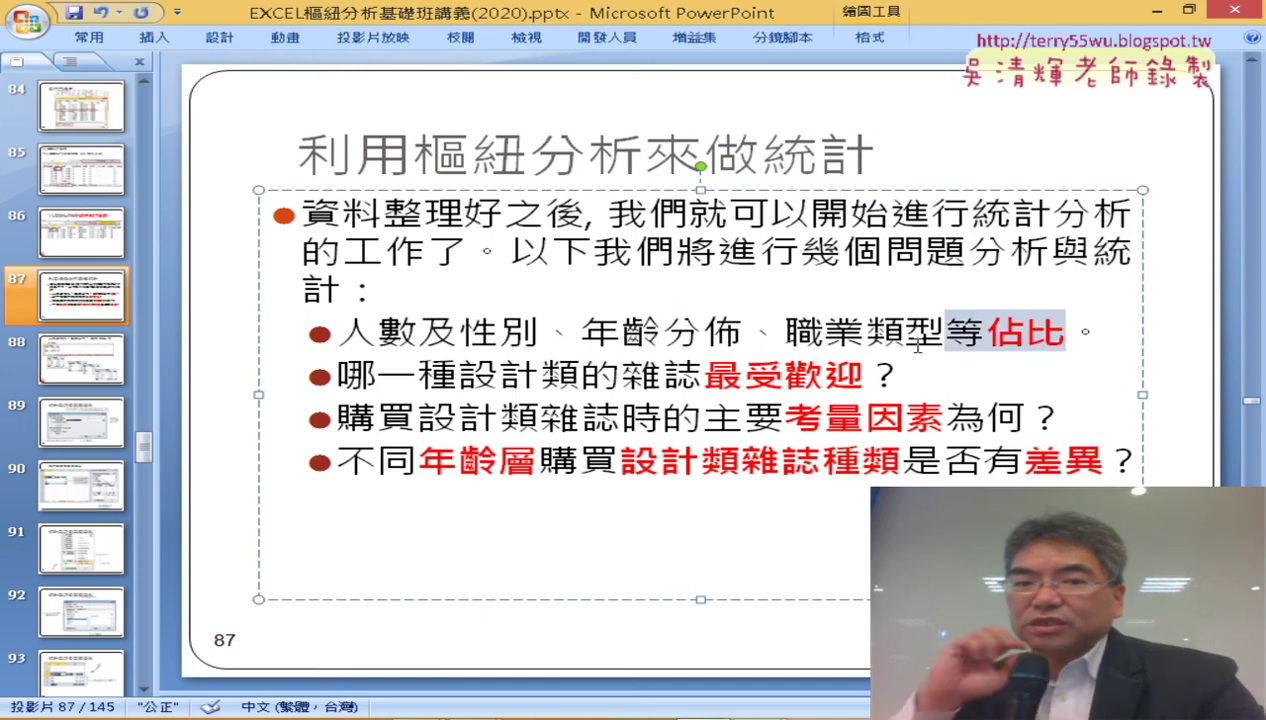